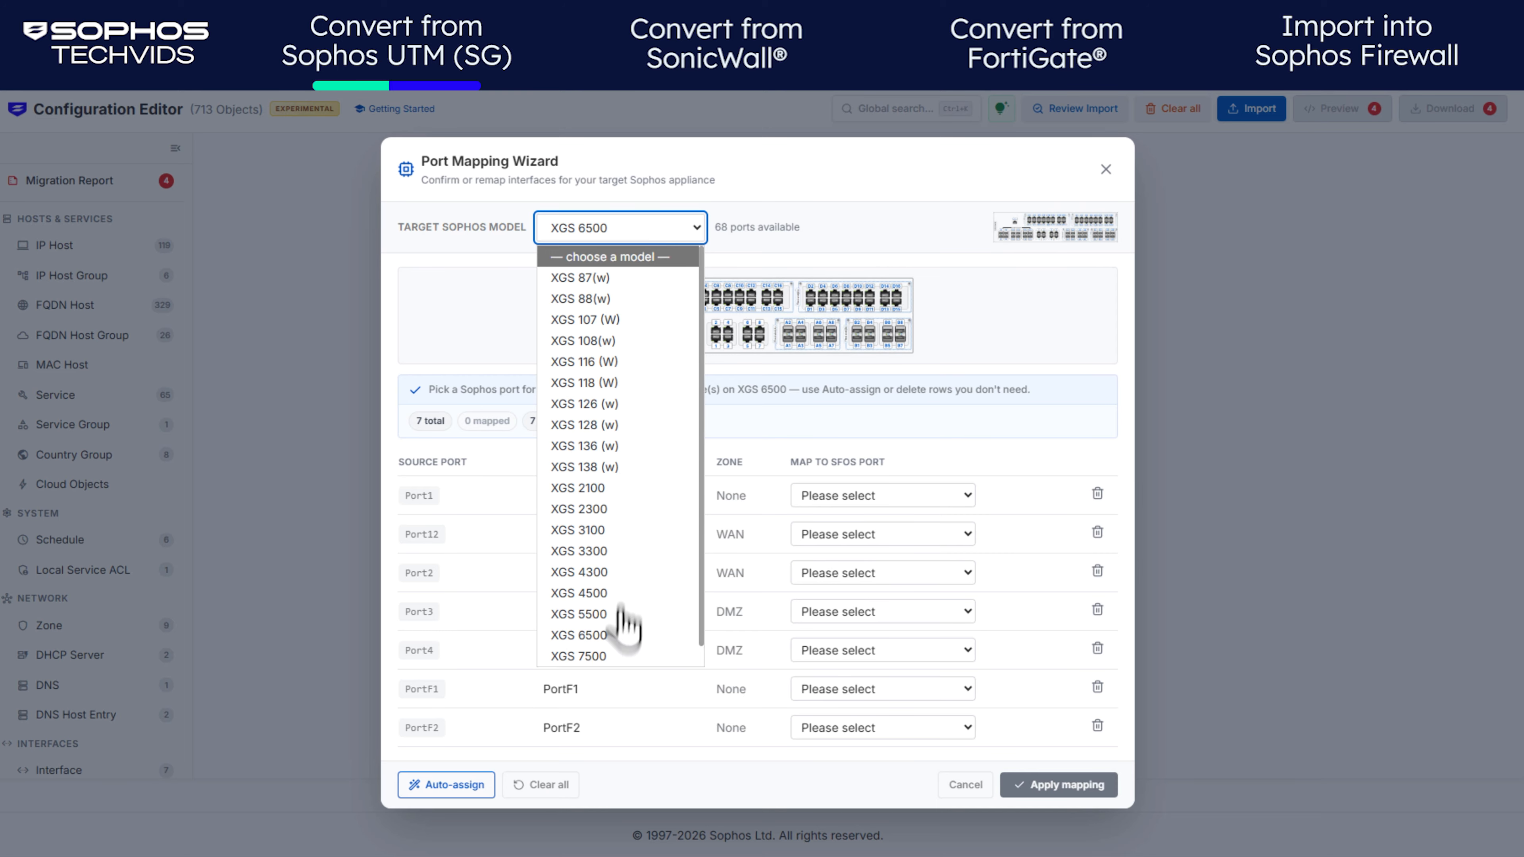
Step: Set the target Sophos model to XGS 6500 for the port mapping
left_click(618, 635)
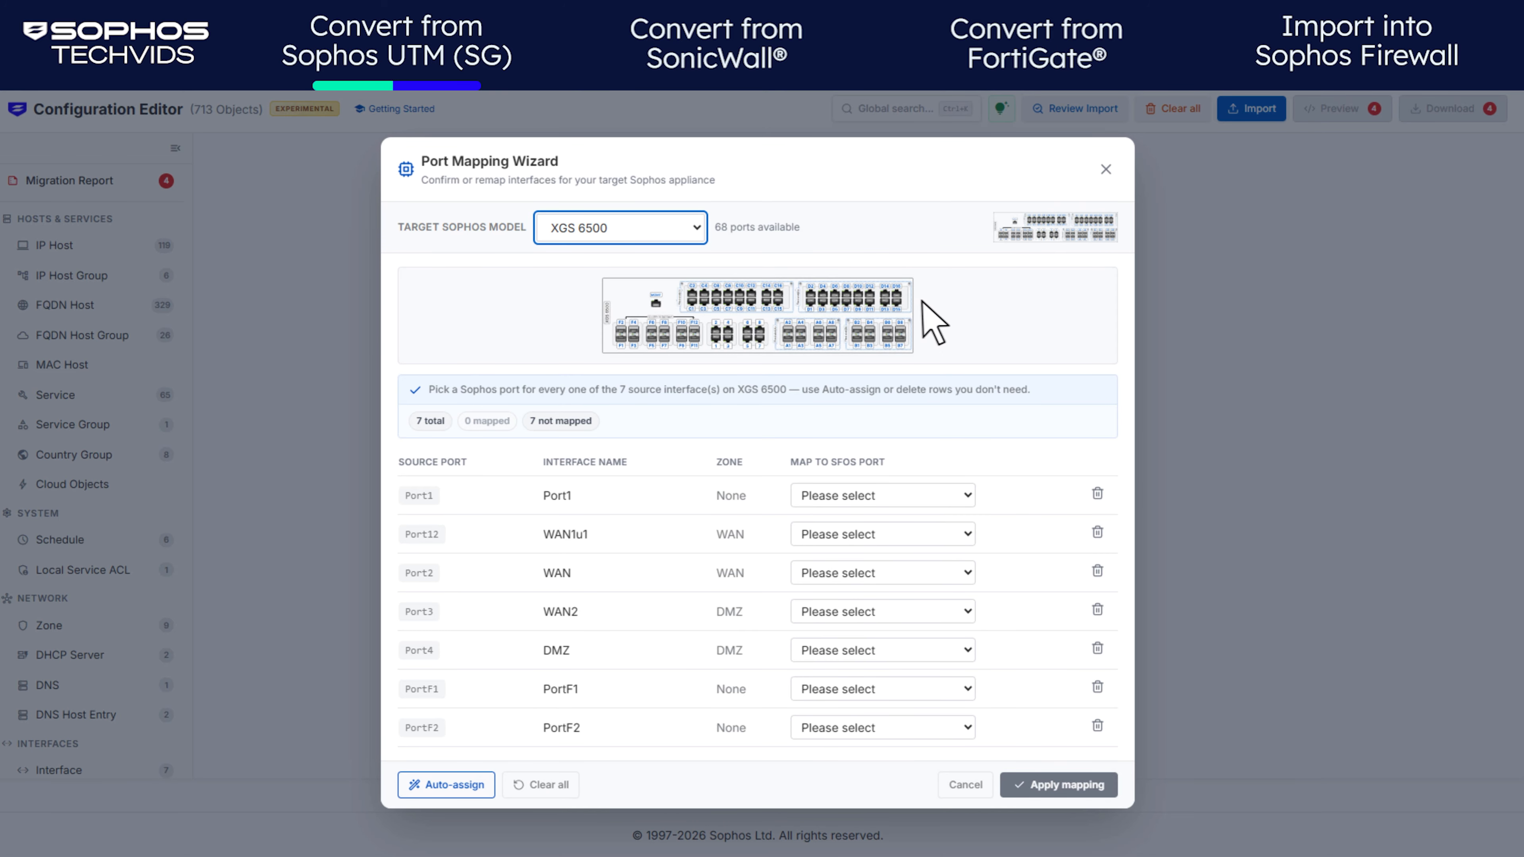
left_click(907, 302)
key("Escape")
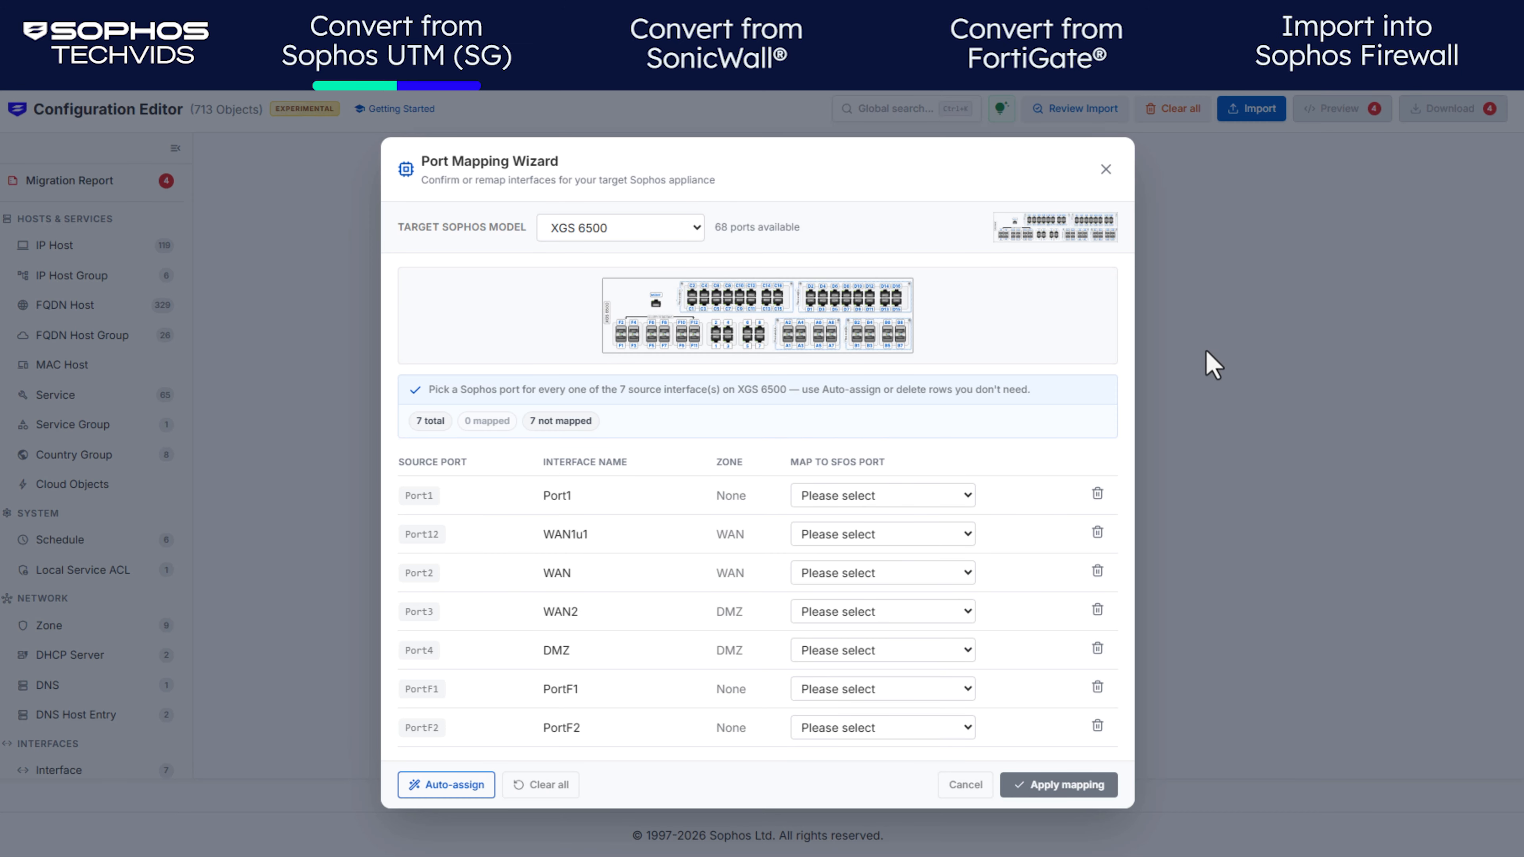
Step: Map Port1 to Port1 and WAN1u1 to Port2, auto-assign the remaining interfaces, and apply the mapping
left_click(882, 496)
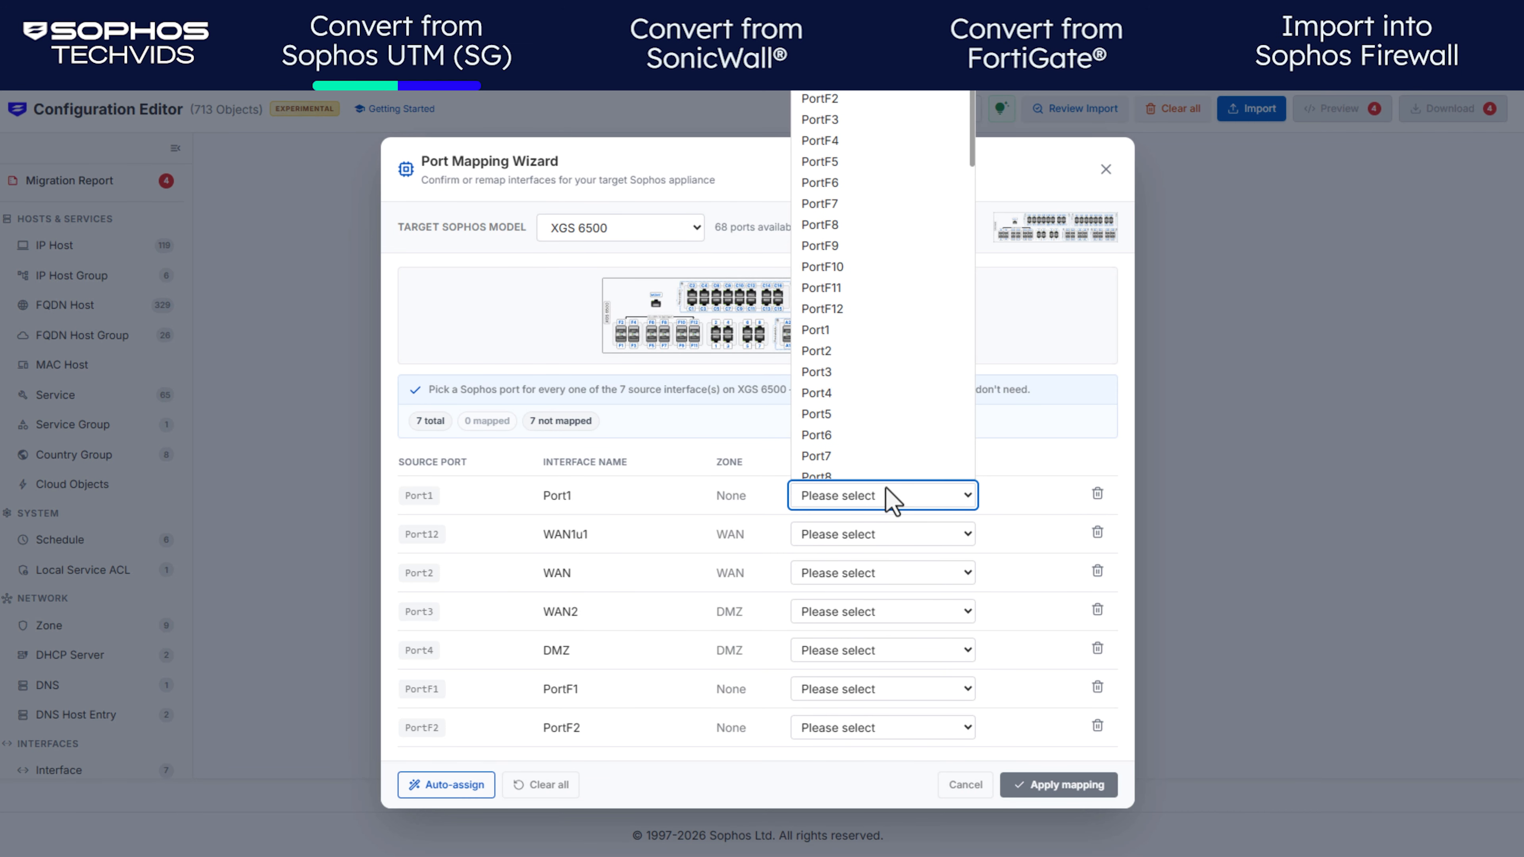
left_click(853, 322)
left_click(849, 532)
left_click(838, 436)
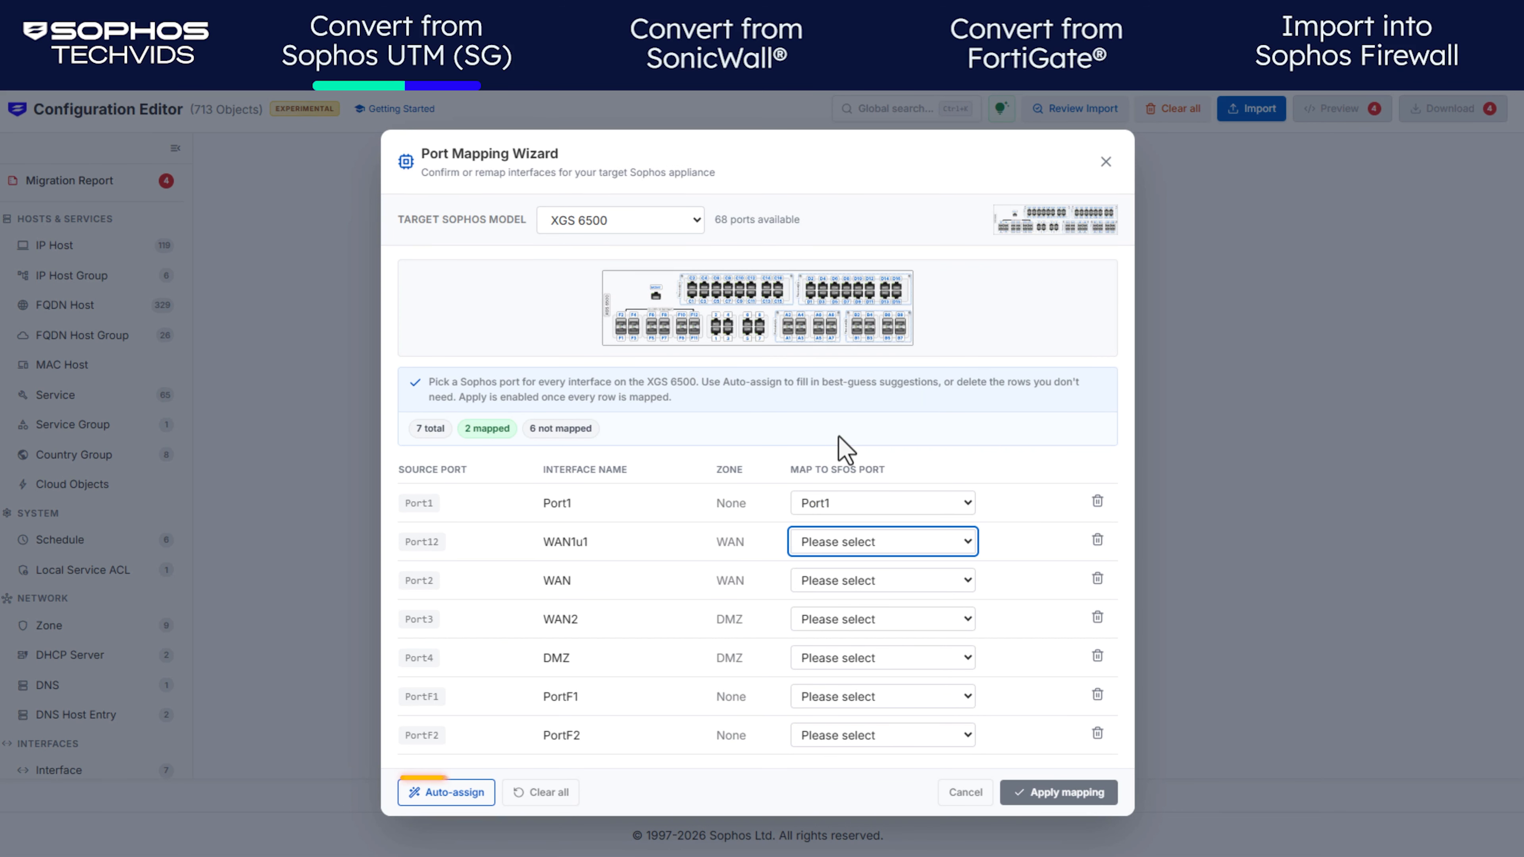
left_click(442, 793)
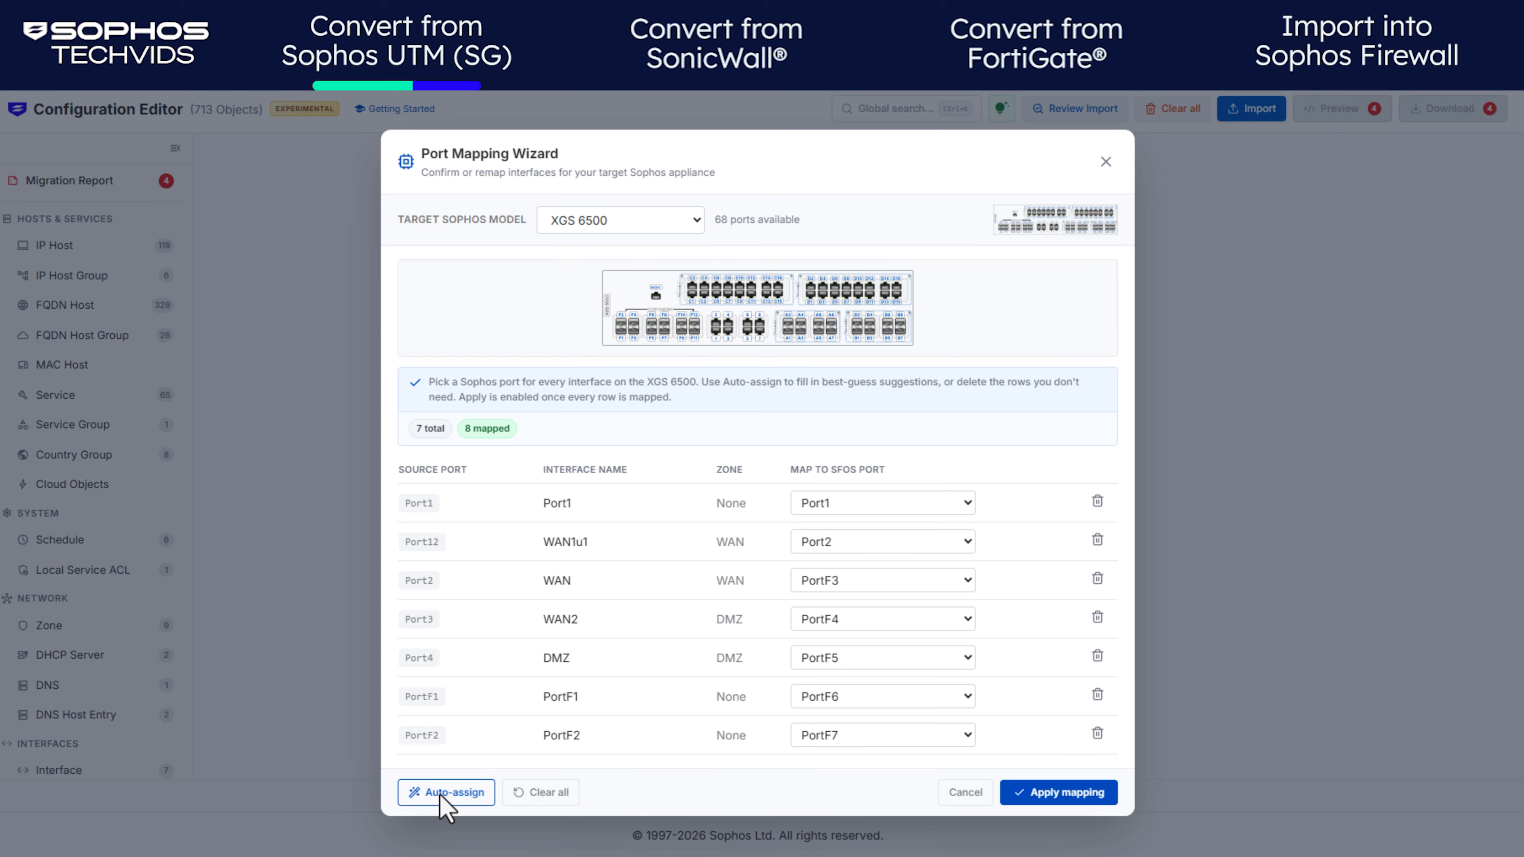
left_click(1049, 801)
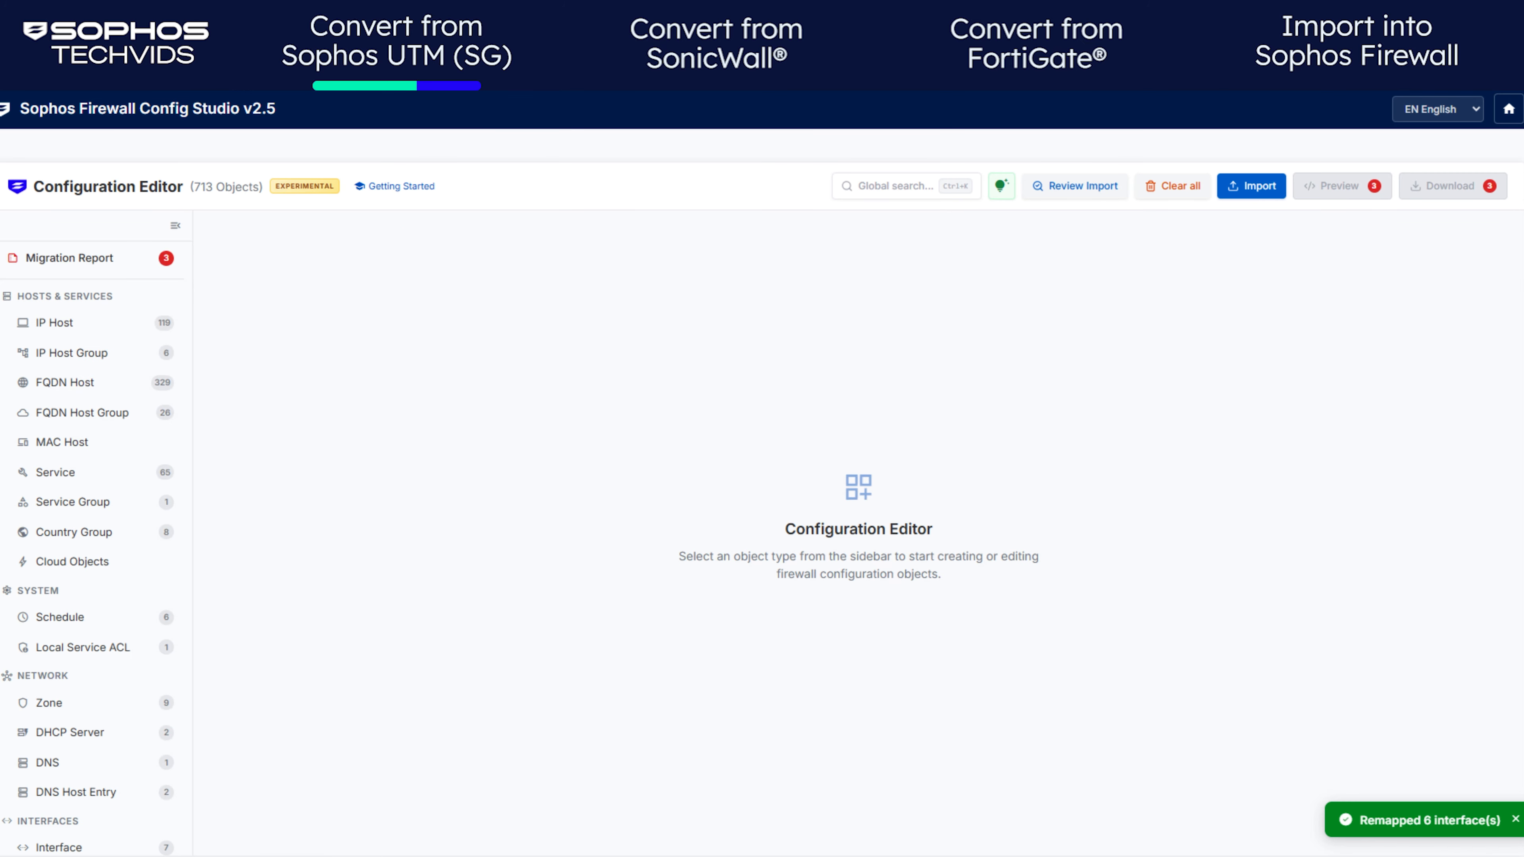
Step: Open the Port1 issue from the Migration Report and save that interface with its network zone set to LAN
left_click(133, 259)
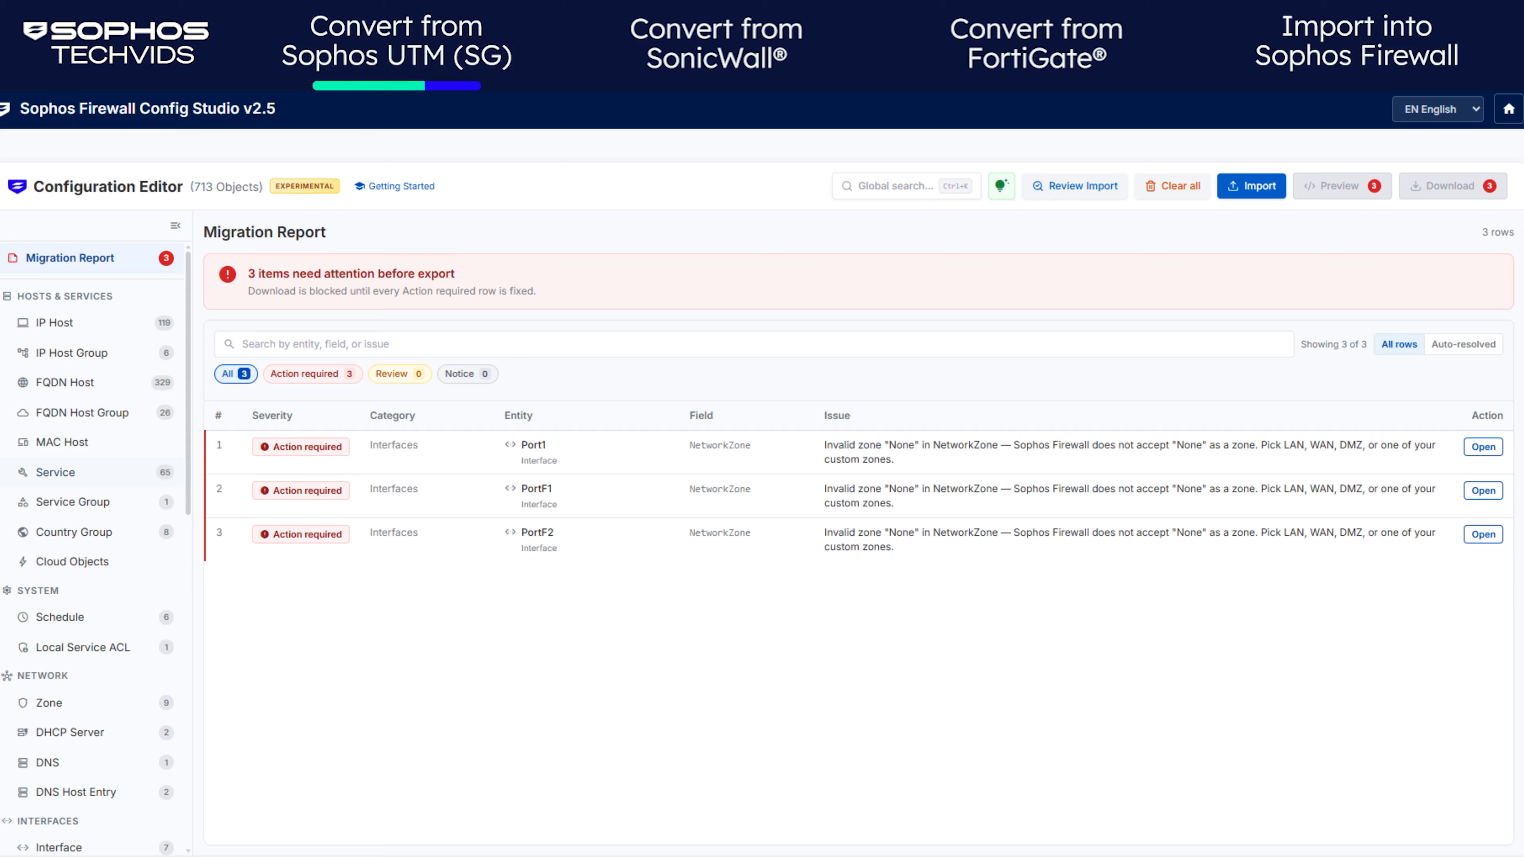
left_click(1482, 447)
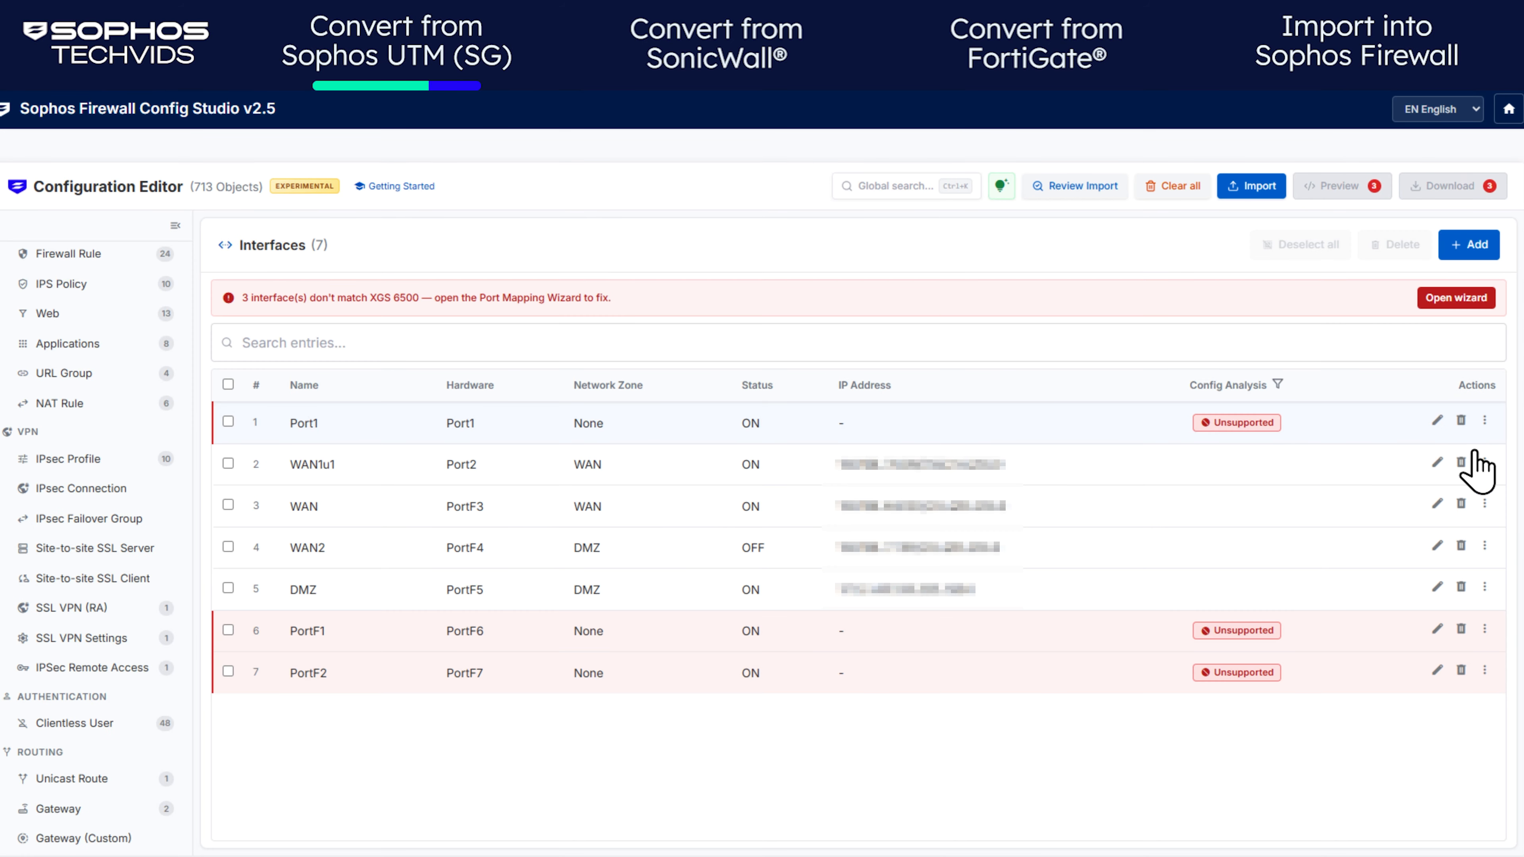
left_click(1437, 420)
left_click(1398, 257)
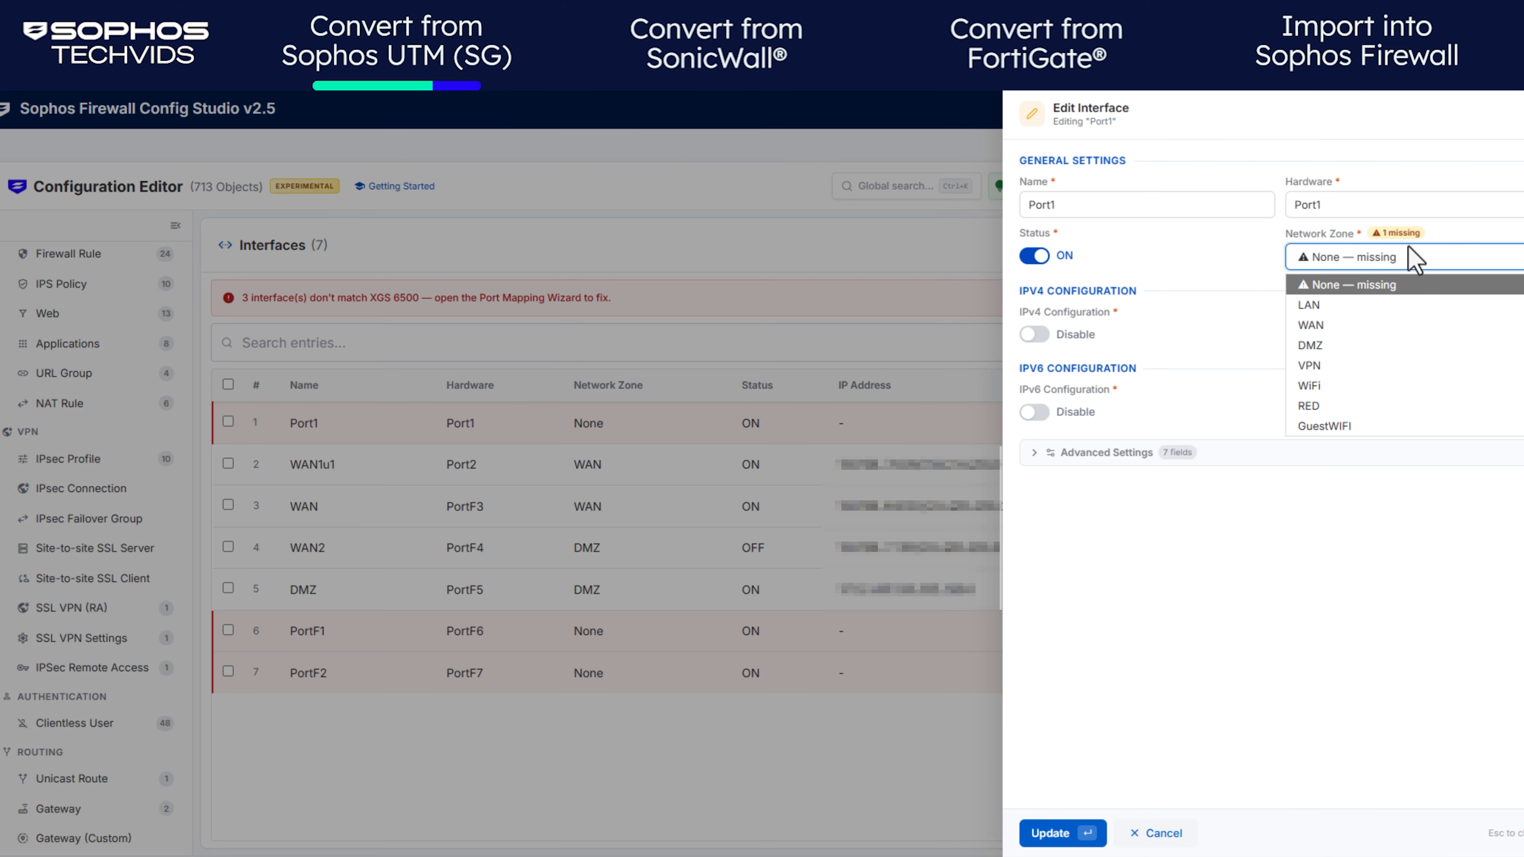
mouse_move(1411, 244)
left_click(1320, 305)
key("Return")
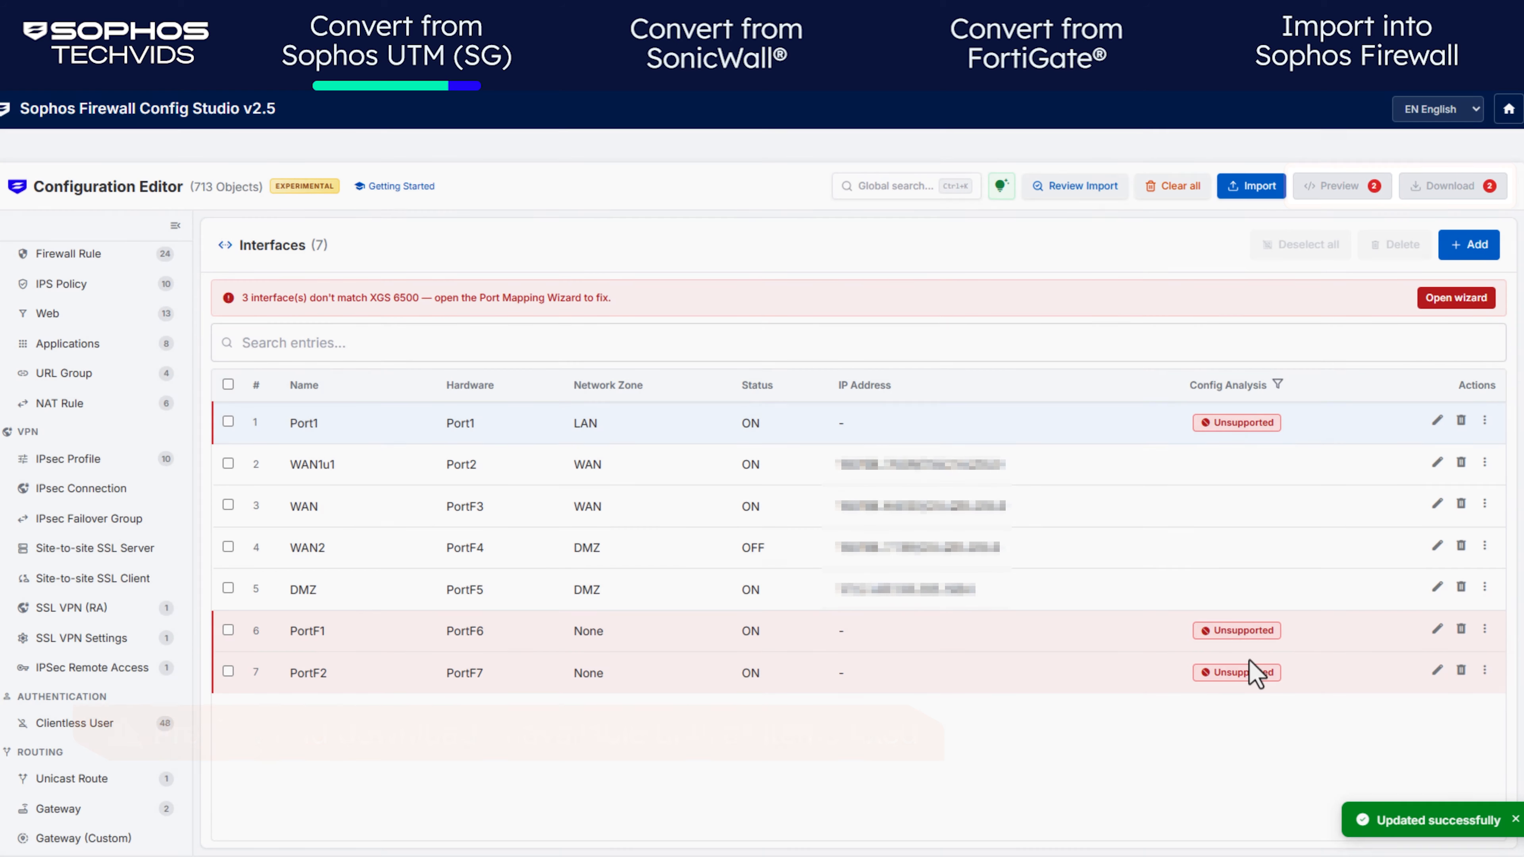
Step: Update interface PortF1 with network zone LAN and IPv4 address 2.2.2.2
left_click(1437, 628)
left_click(1322, 260)
left_click(1323, 302)
left_click(1098, 385)
type("2.2.2.2")
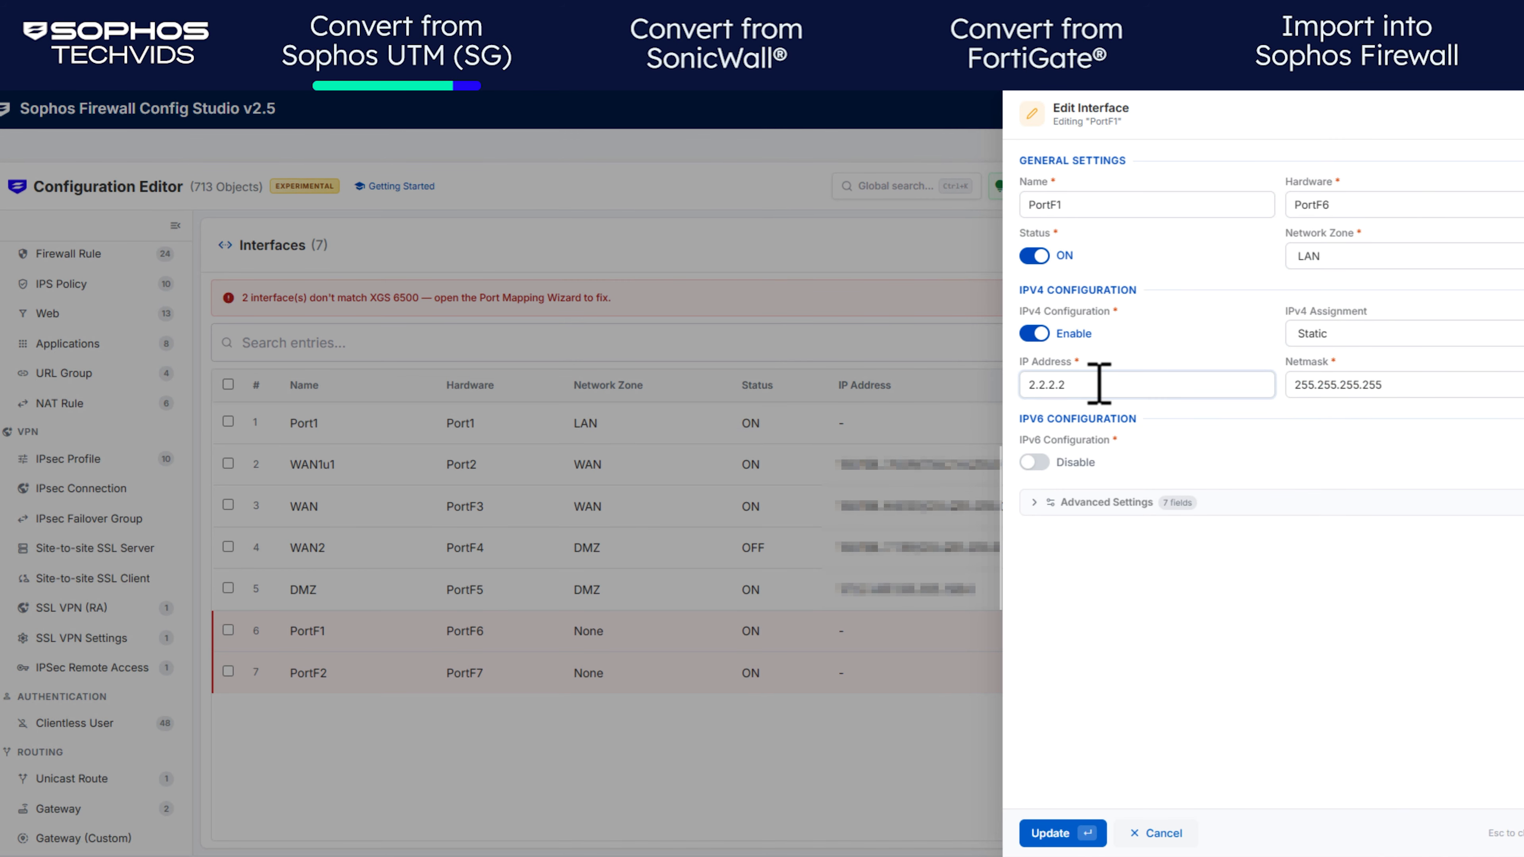
left_click(1068, 831)
Step: Update interface PortF2 with network zone LAN and its IPv4 configuration disabled
left_click(1436, 595)
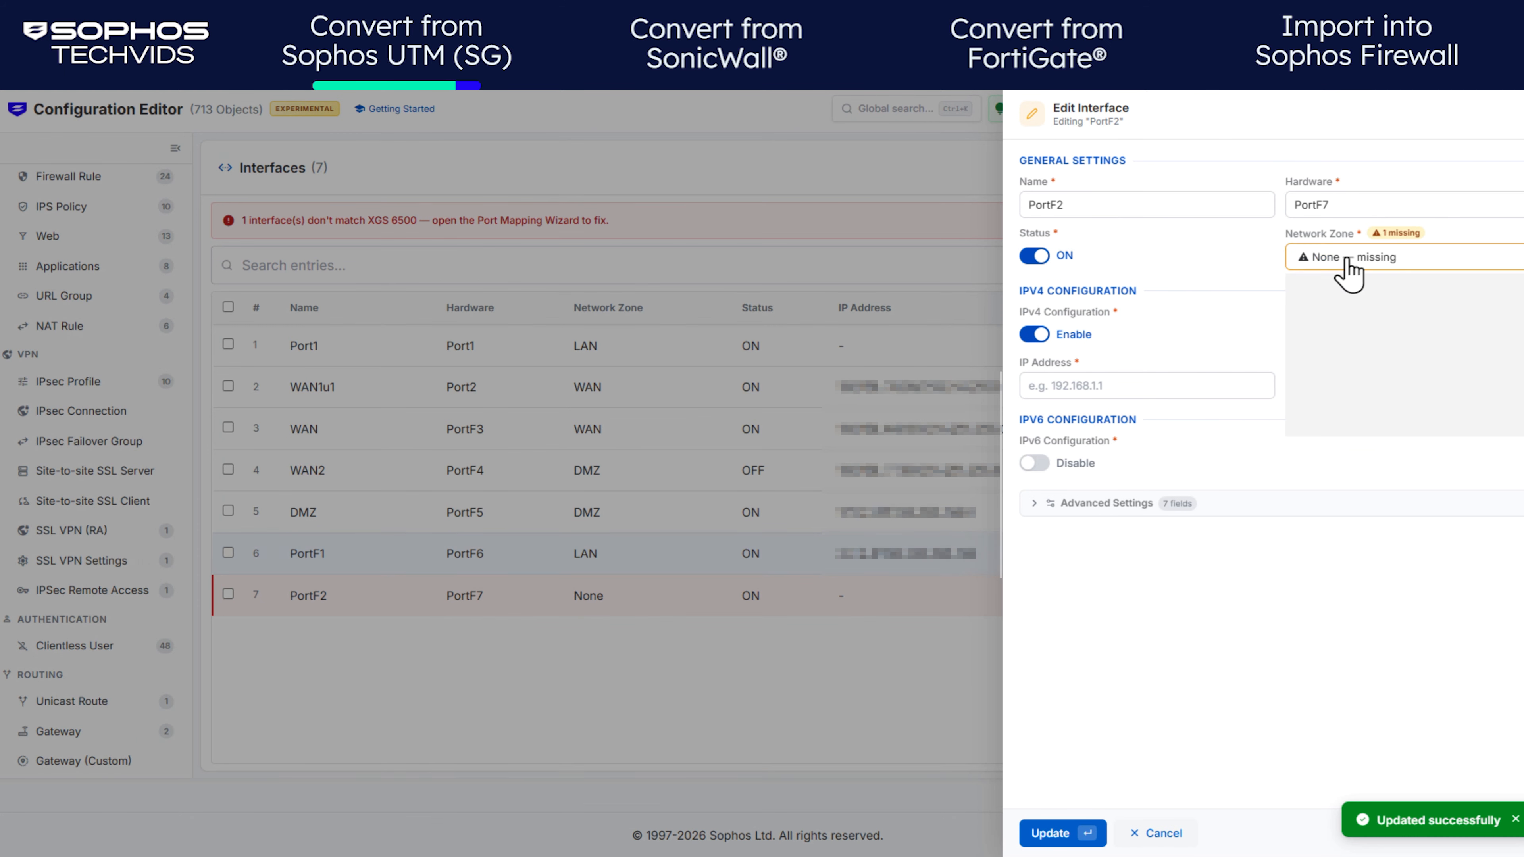
left_click(1347, 261)
left_click(1323, 303)
left_click(1031, 330)
left_click(1092, 826)
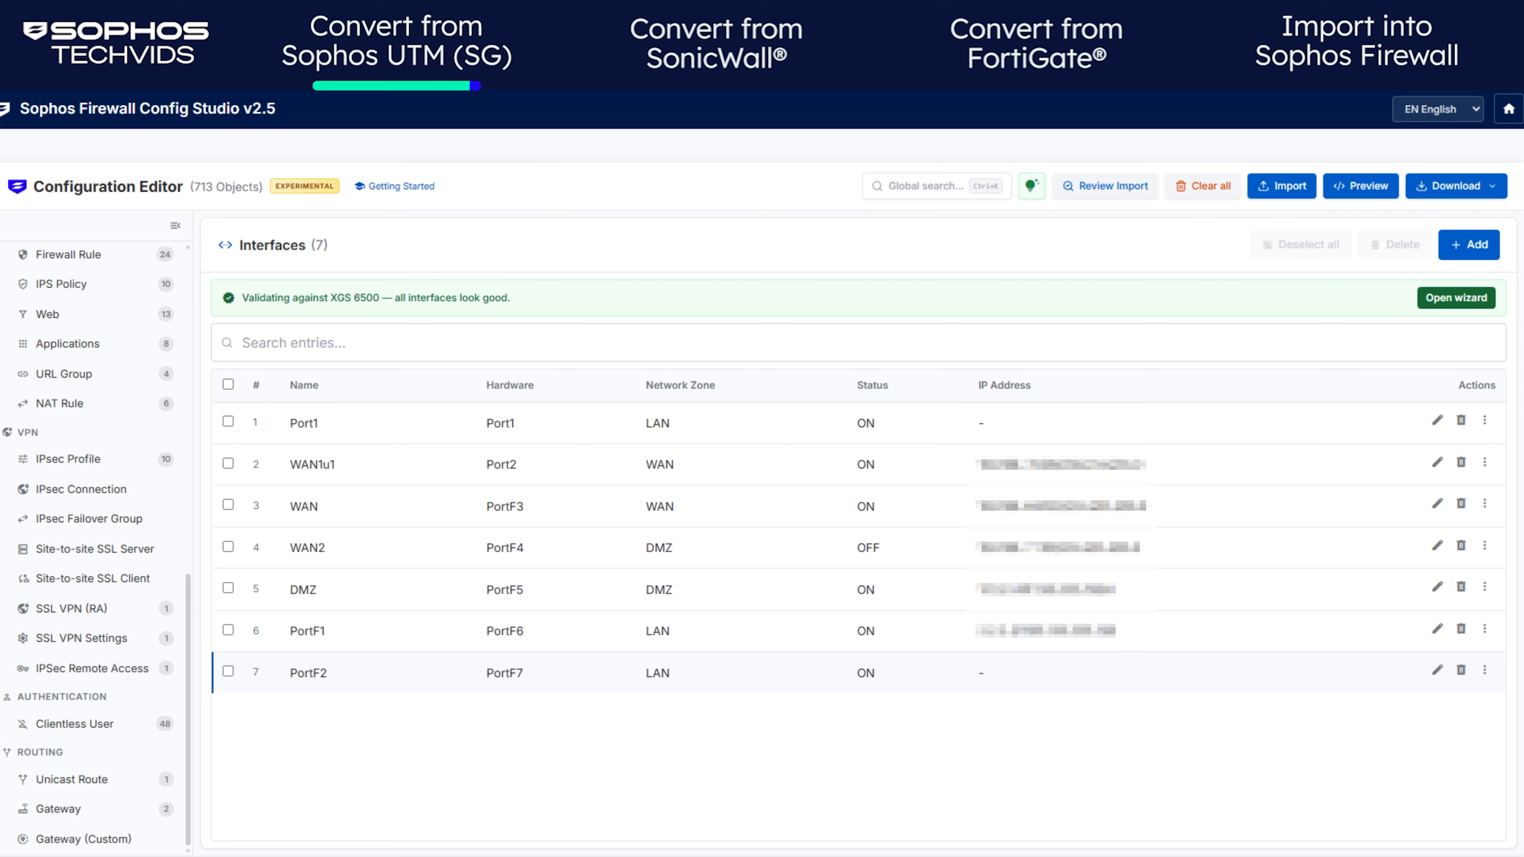
Step: Open the download options for the converted configuration
left_click(1455, 187)
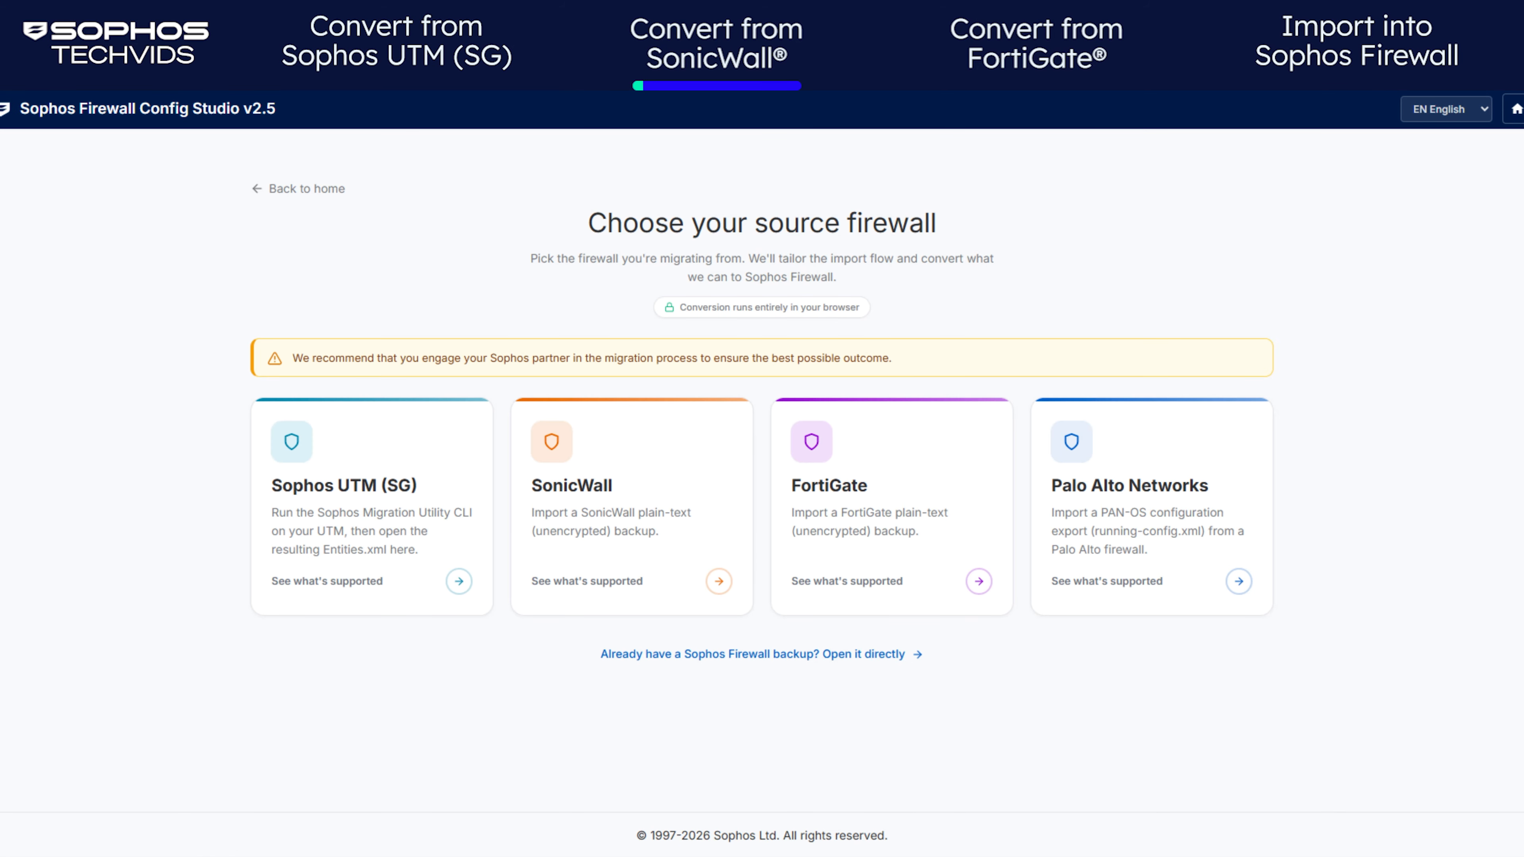
Step: Choose SonicWall as the source firewall, look through its supported features, and continue with the migration
left_click(691, 476)
scroll(757, 480, "down", 20)
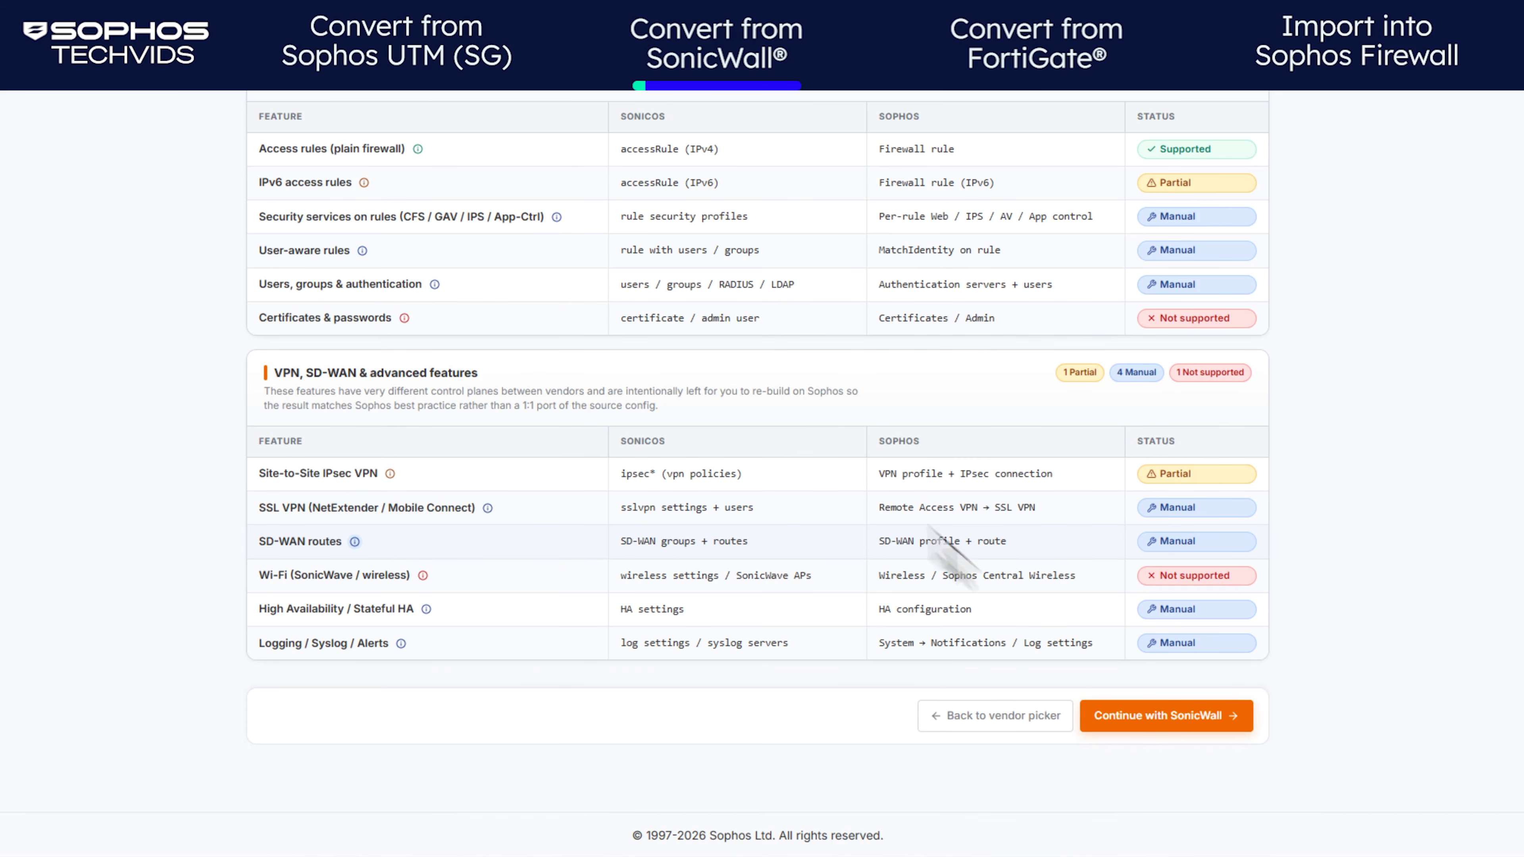
left_click(1167, 718)
left_click(768, 474)
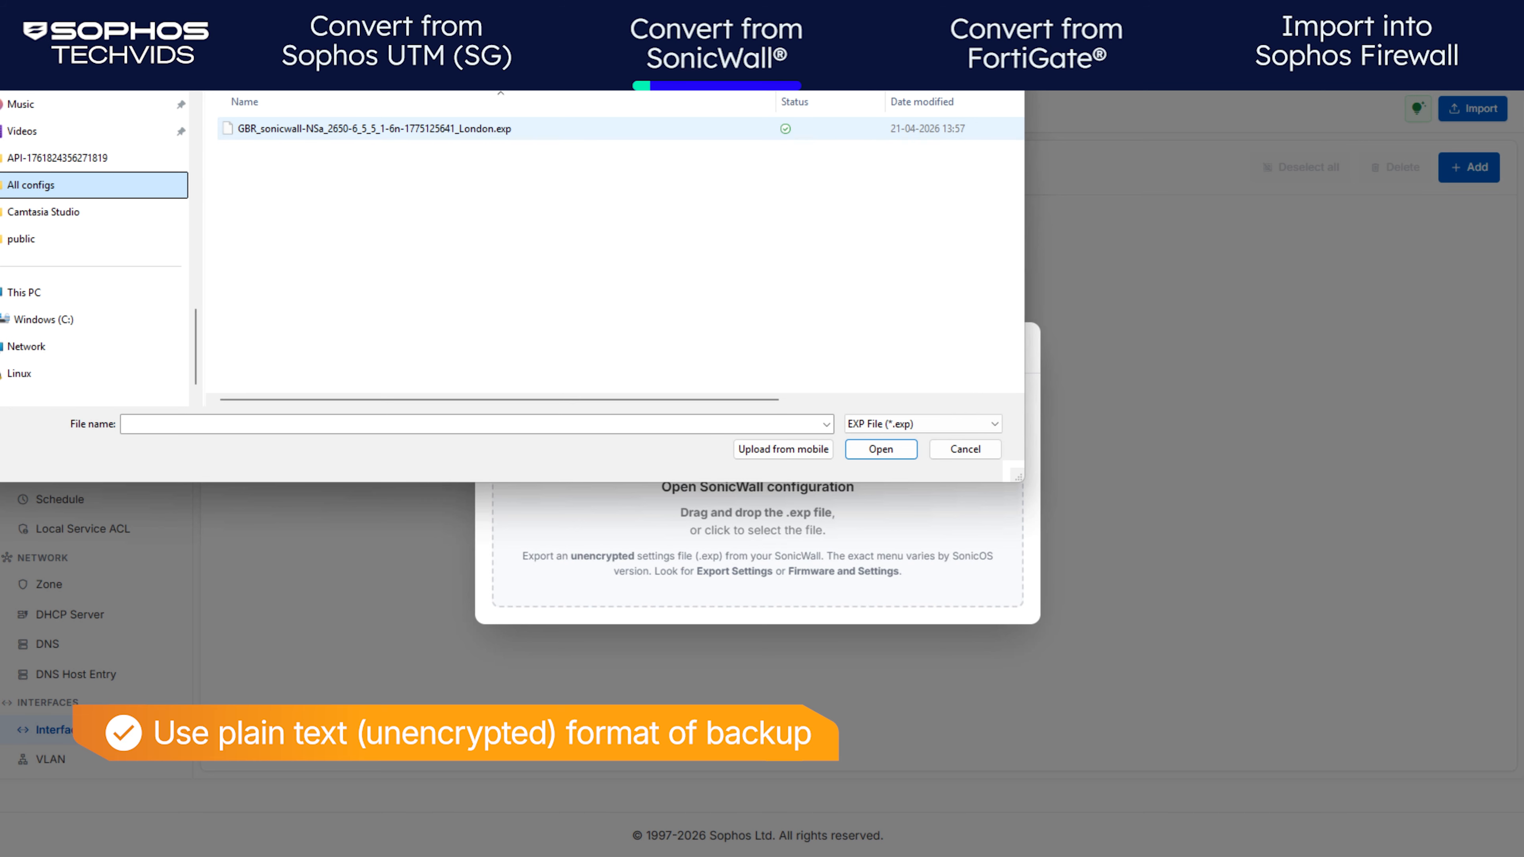
double_click(492, 129)
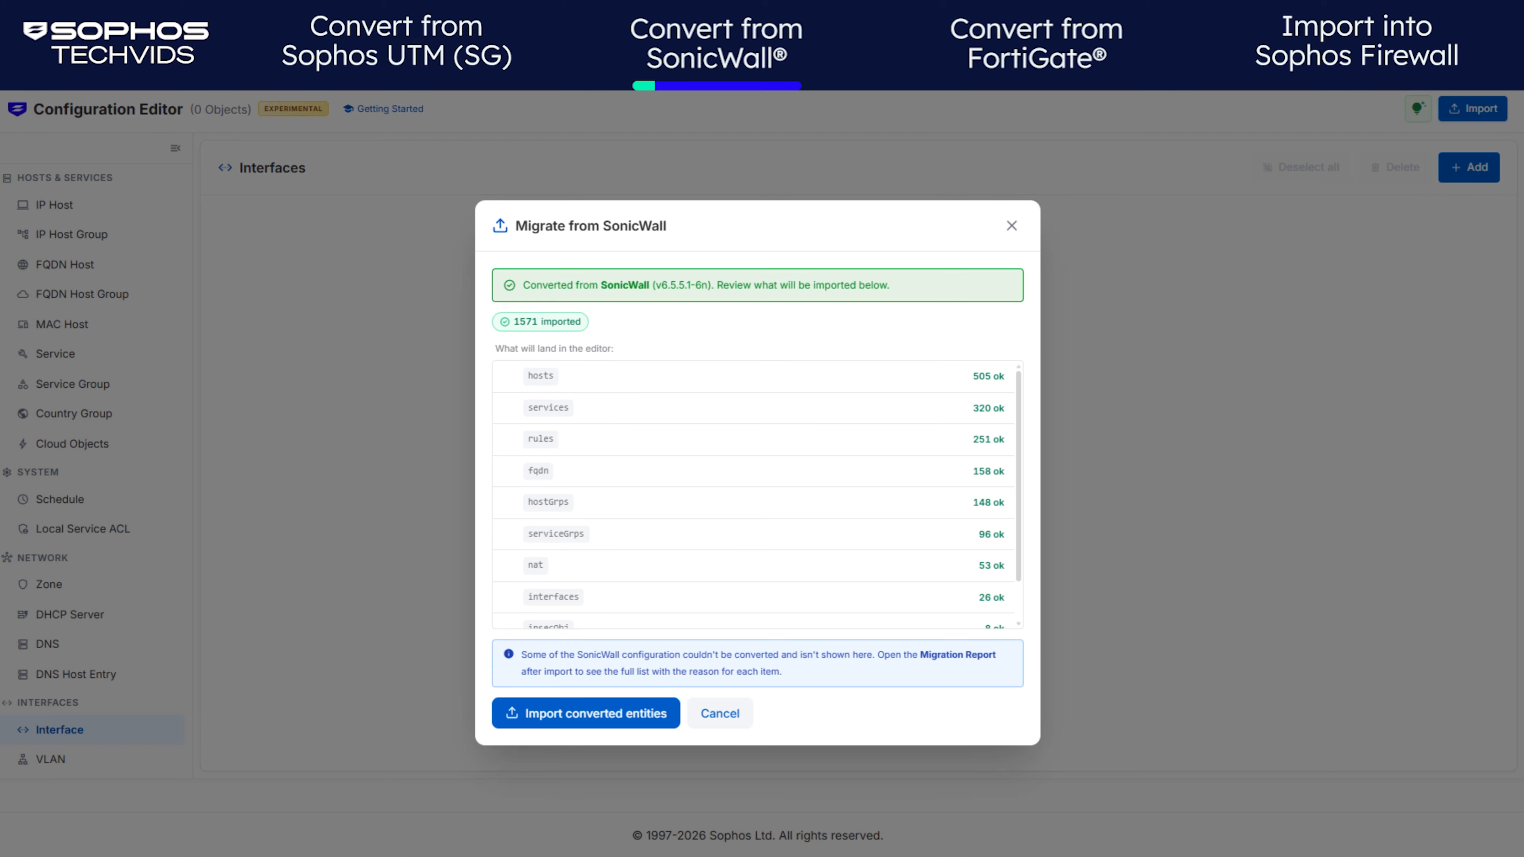
left_click(589, 719)
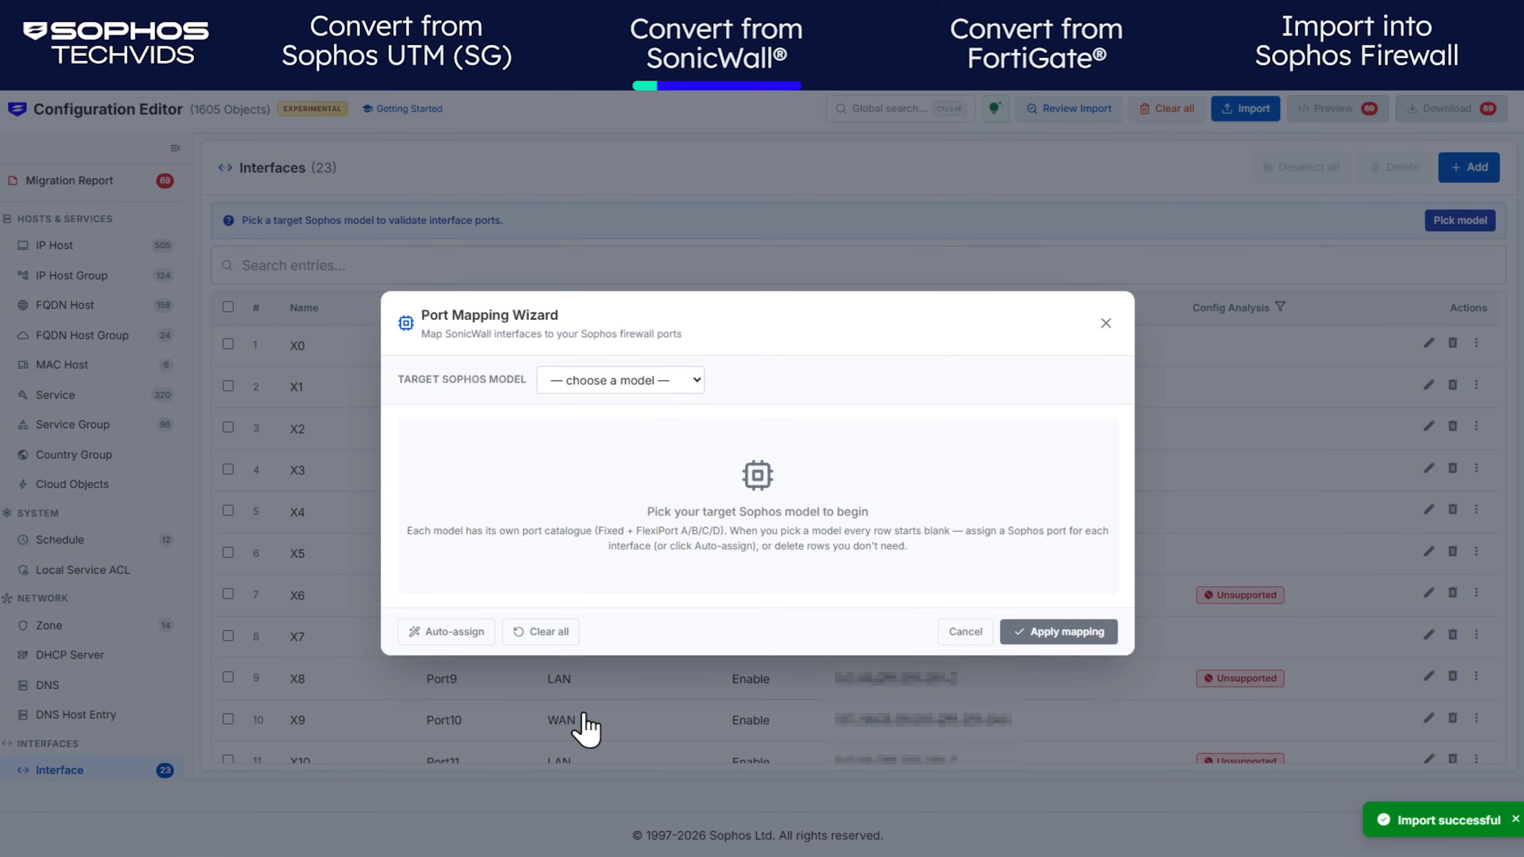
Step: Set the target Sophos model to XGS 3300 and auto-assign ports to the SonicWall interfaces
left_click(687, 387)
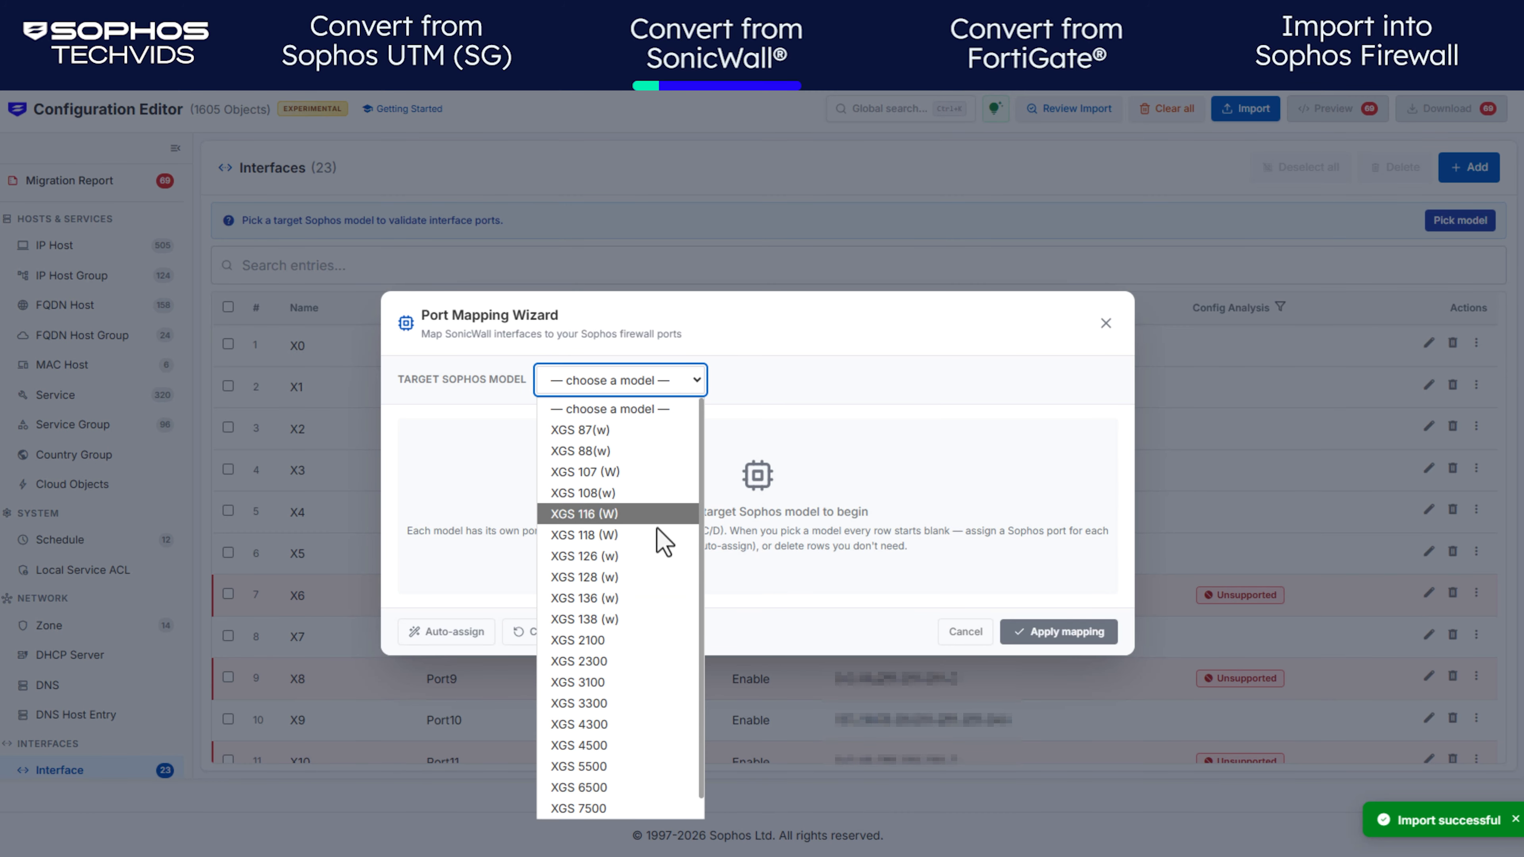
left_click(648, 703)
left_click(859, 470)
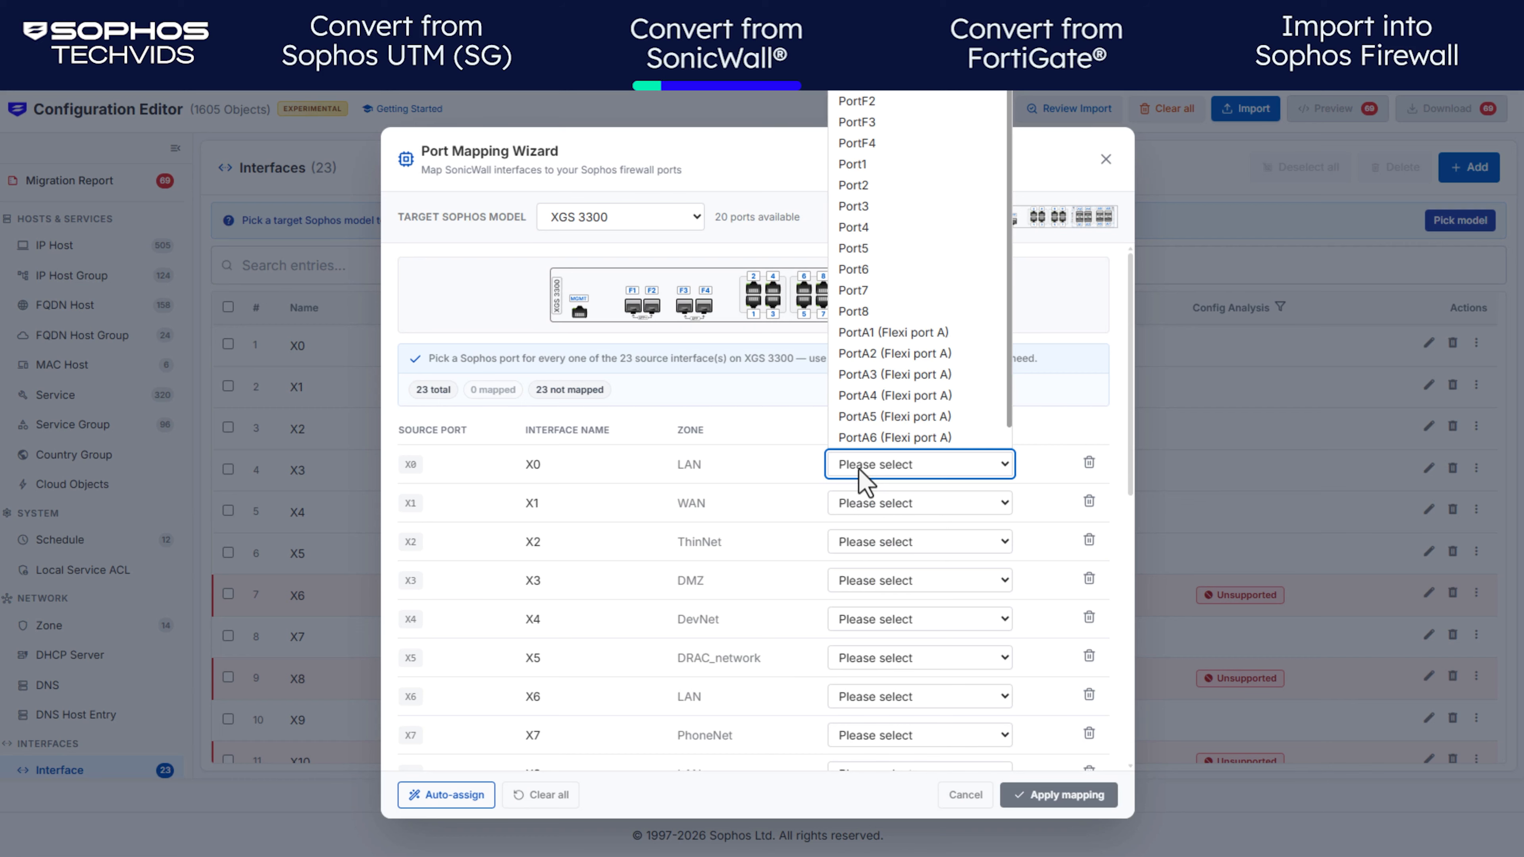
left_click(448, 795)
Step: Delete the unmapped interfaces X12 through X17 from the port mapping, confirming each deletion
scroll(990, 670, "down", 5)
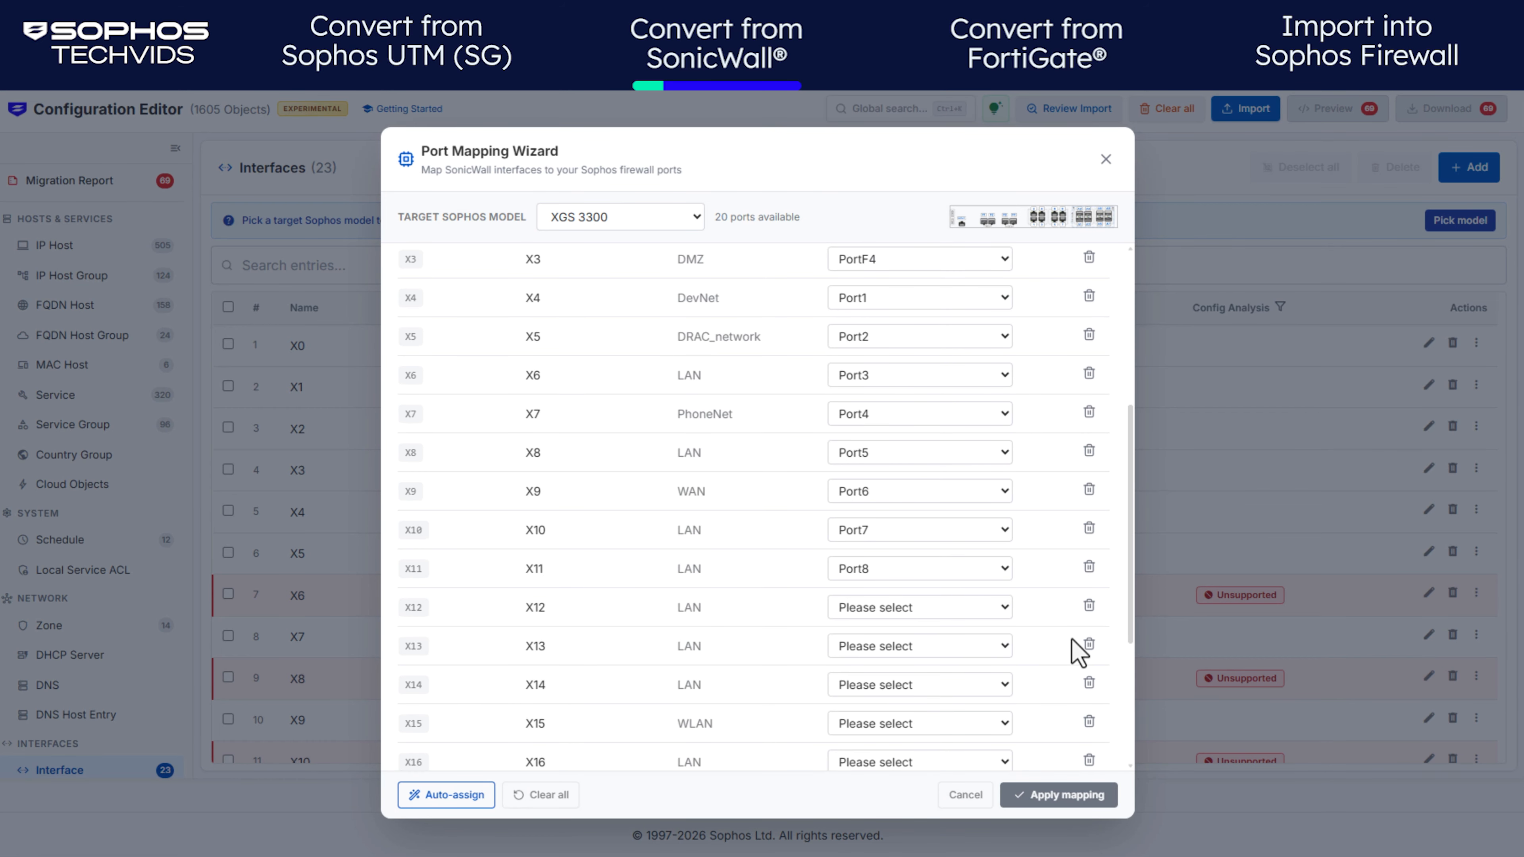
left_click(1089, 606)
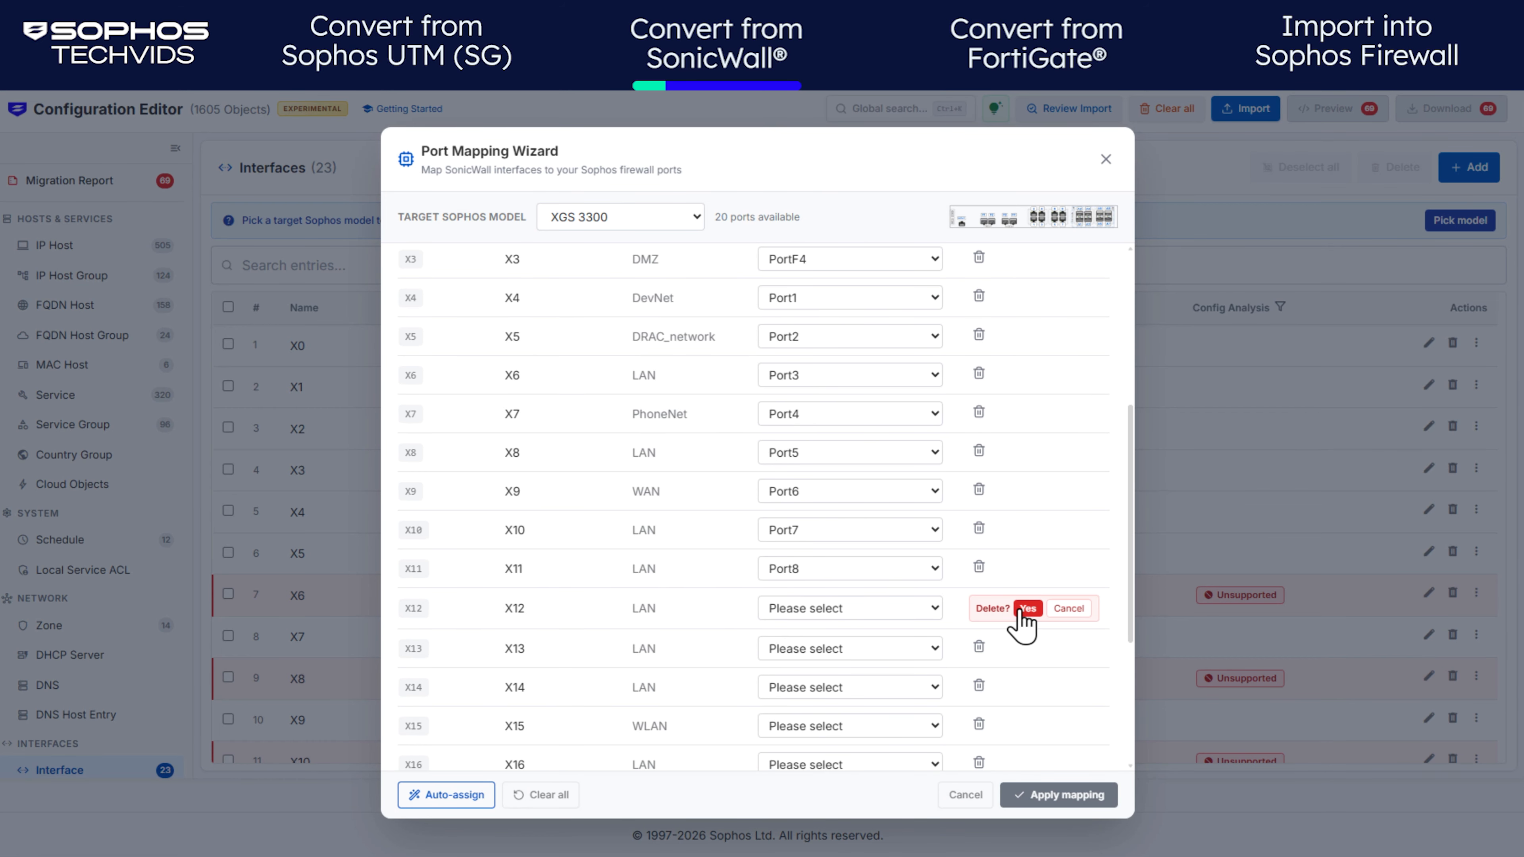
left_click(1027, 609)
left_click(1088, 607)
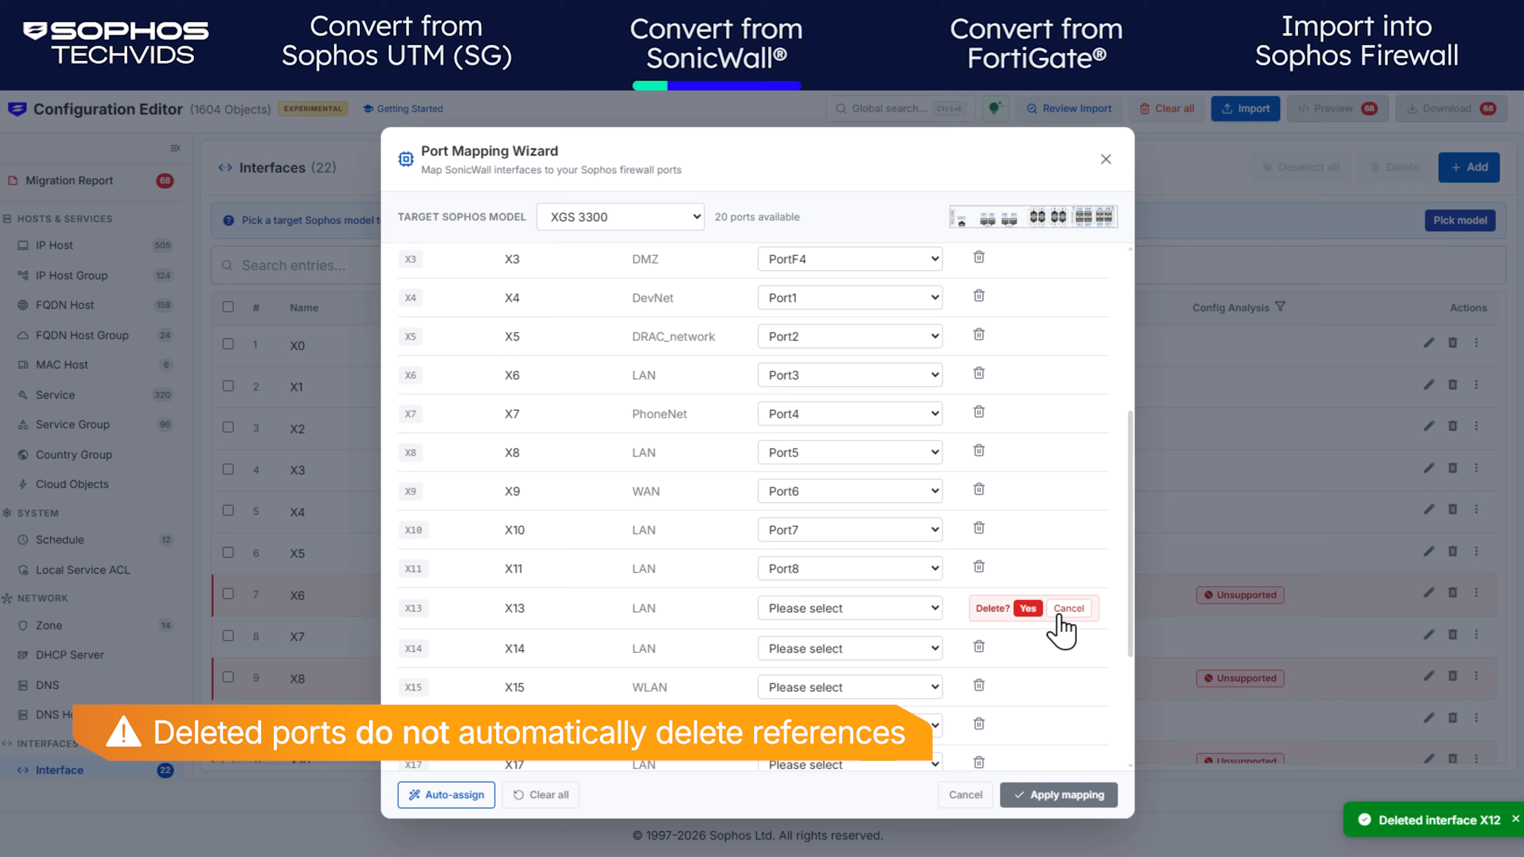
left_click(1027, 609)
left_click(1089, 605)
left_click(1028, 608)
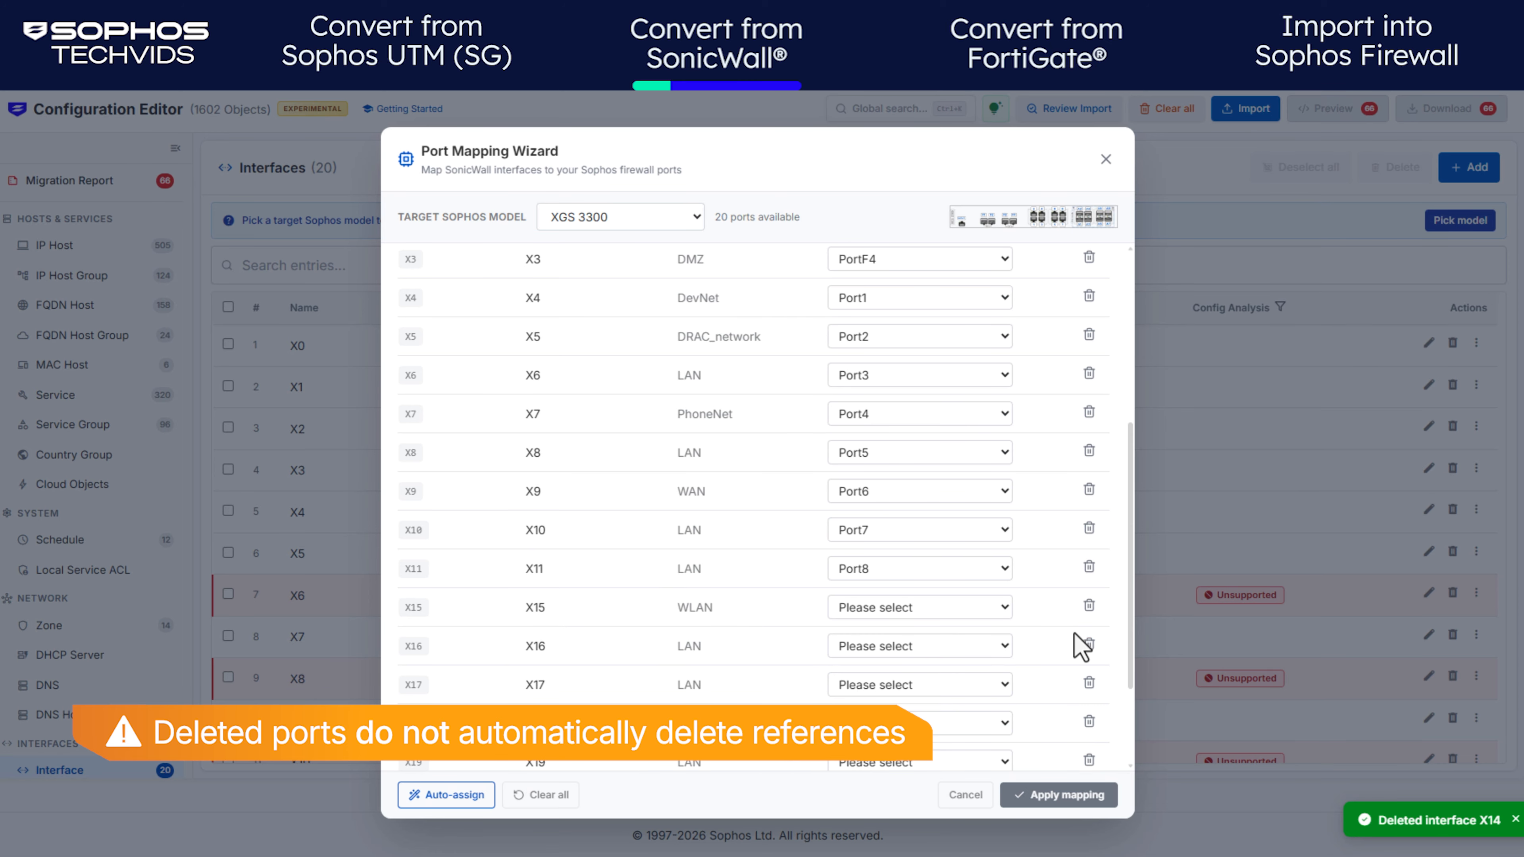
left_click(1089, 607)
left_click(1027, 612)
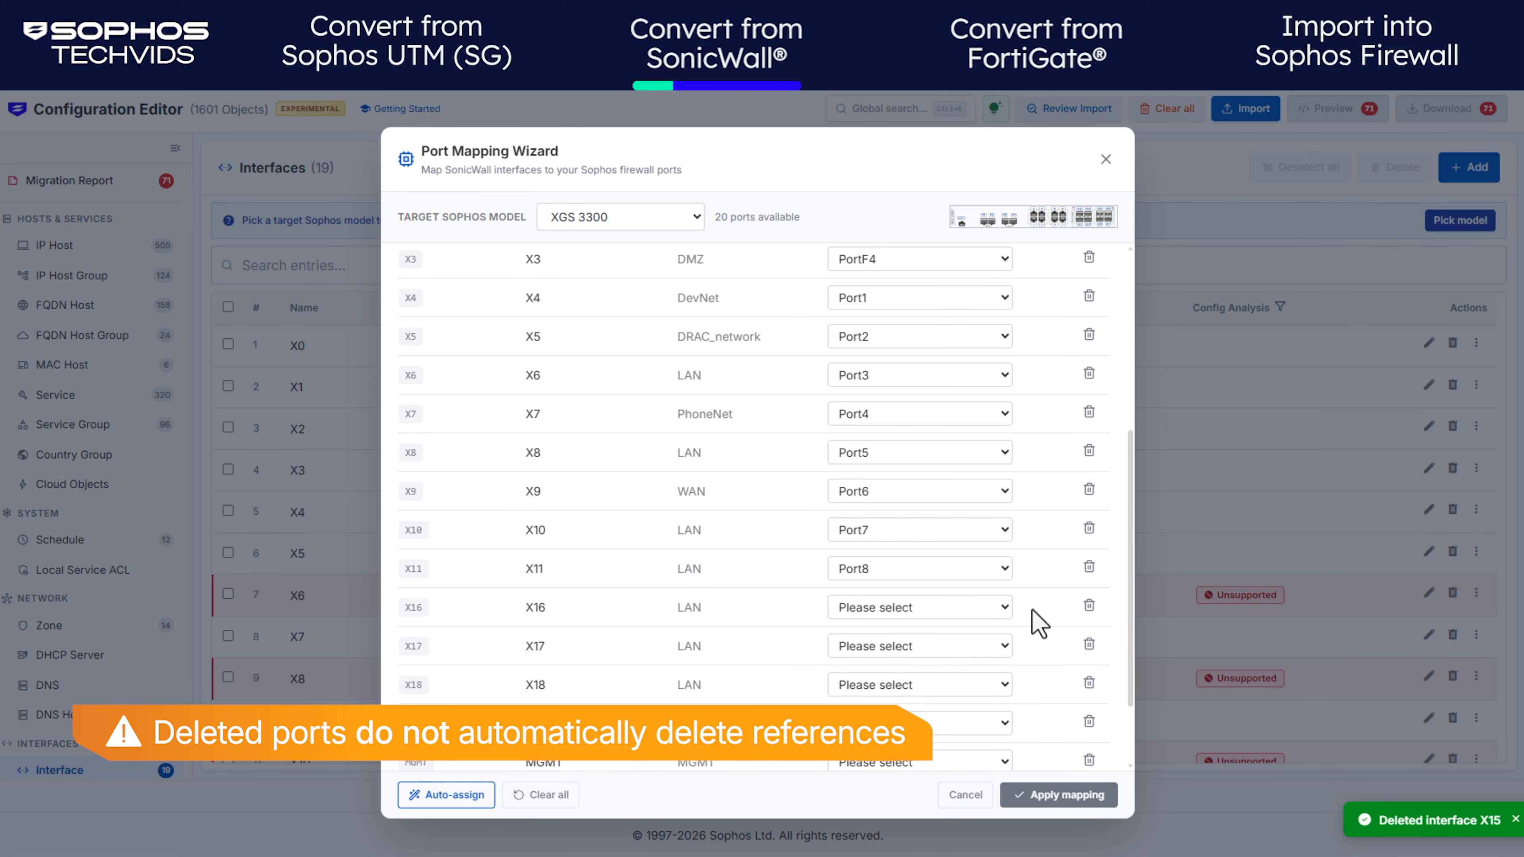
left_click(1087, 607)
left_click(1027, 609)
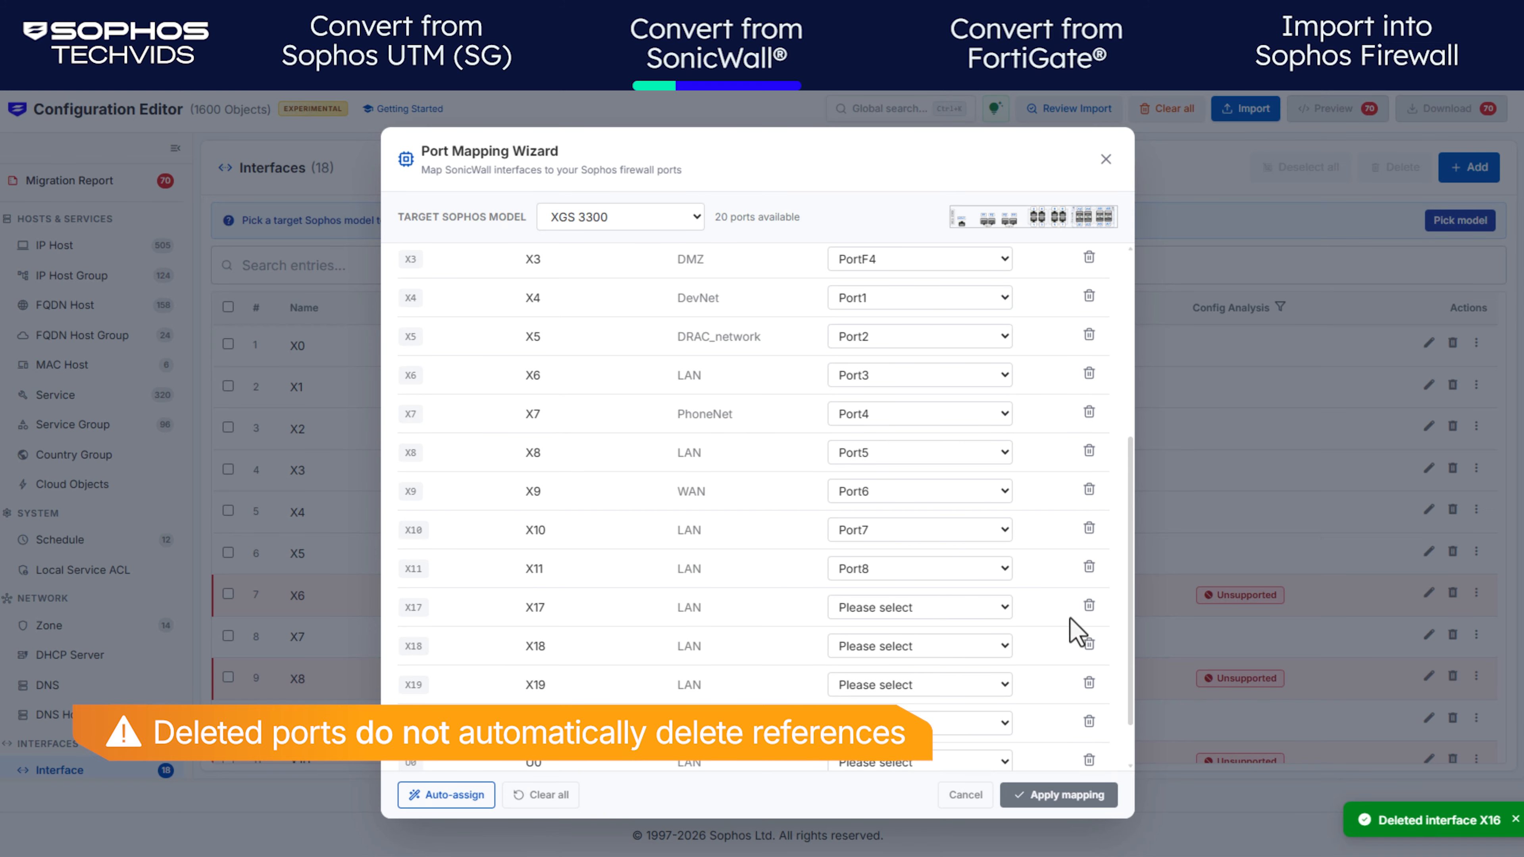
scroll(963, 564, "down", 1)
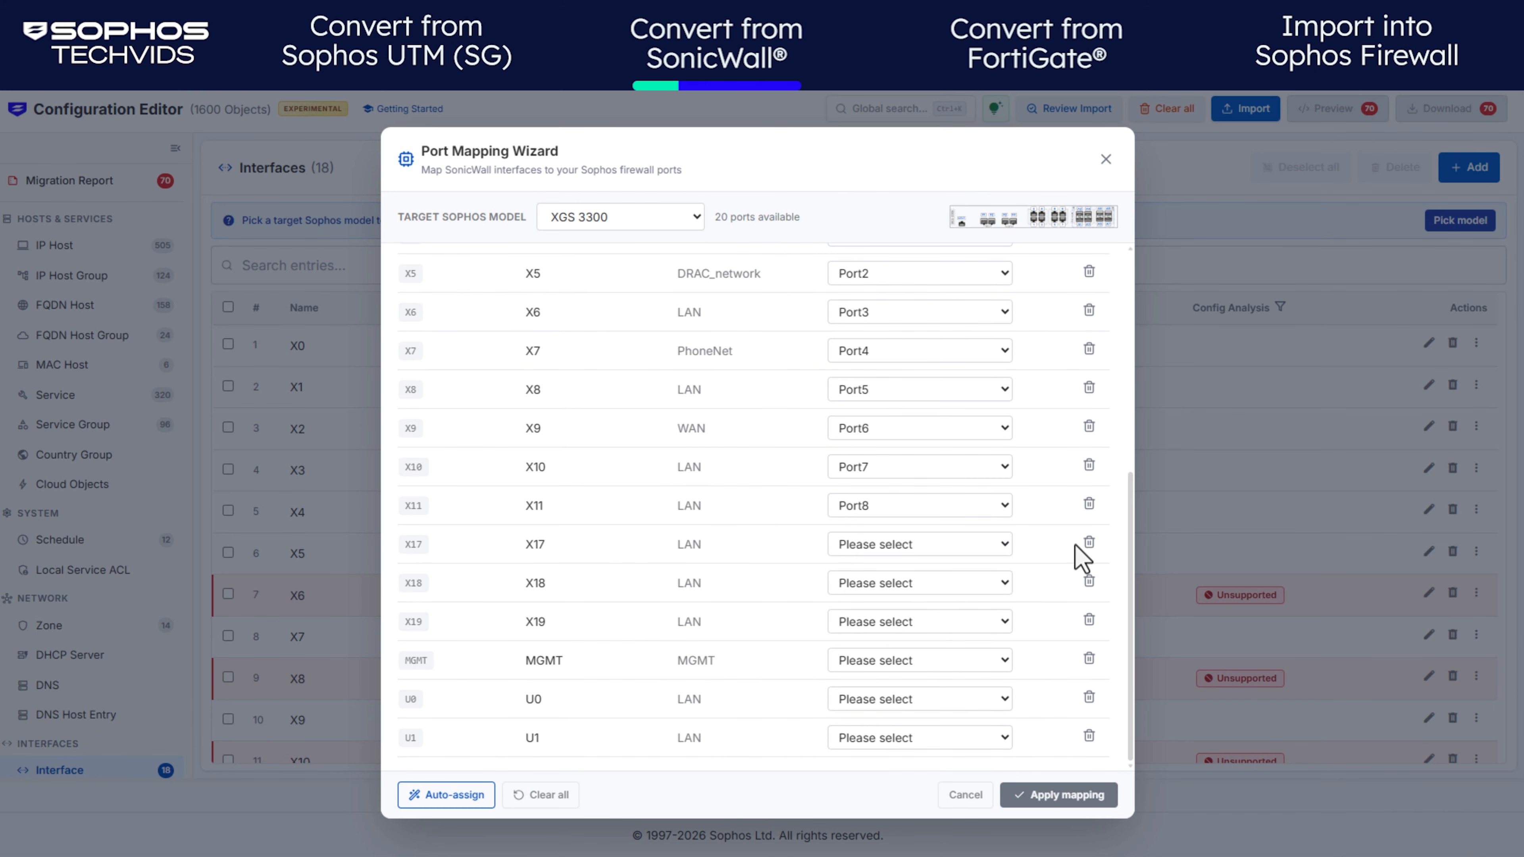
left_click(1087, 546)
left_click(1027, 546)
Step: Map X18, X19, MGMT, U0 and U1 to Flexi ports PortA1 through PortA5 in that order, and apply the mapping
left_click(900, 584)
left_click(903, 453)
left_click(900, 623)
left_click(912, 513)
left_click(900, 661)
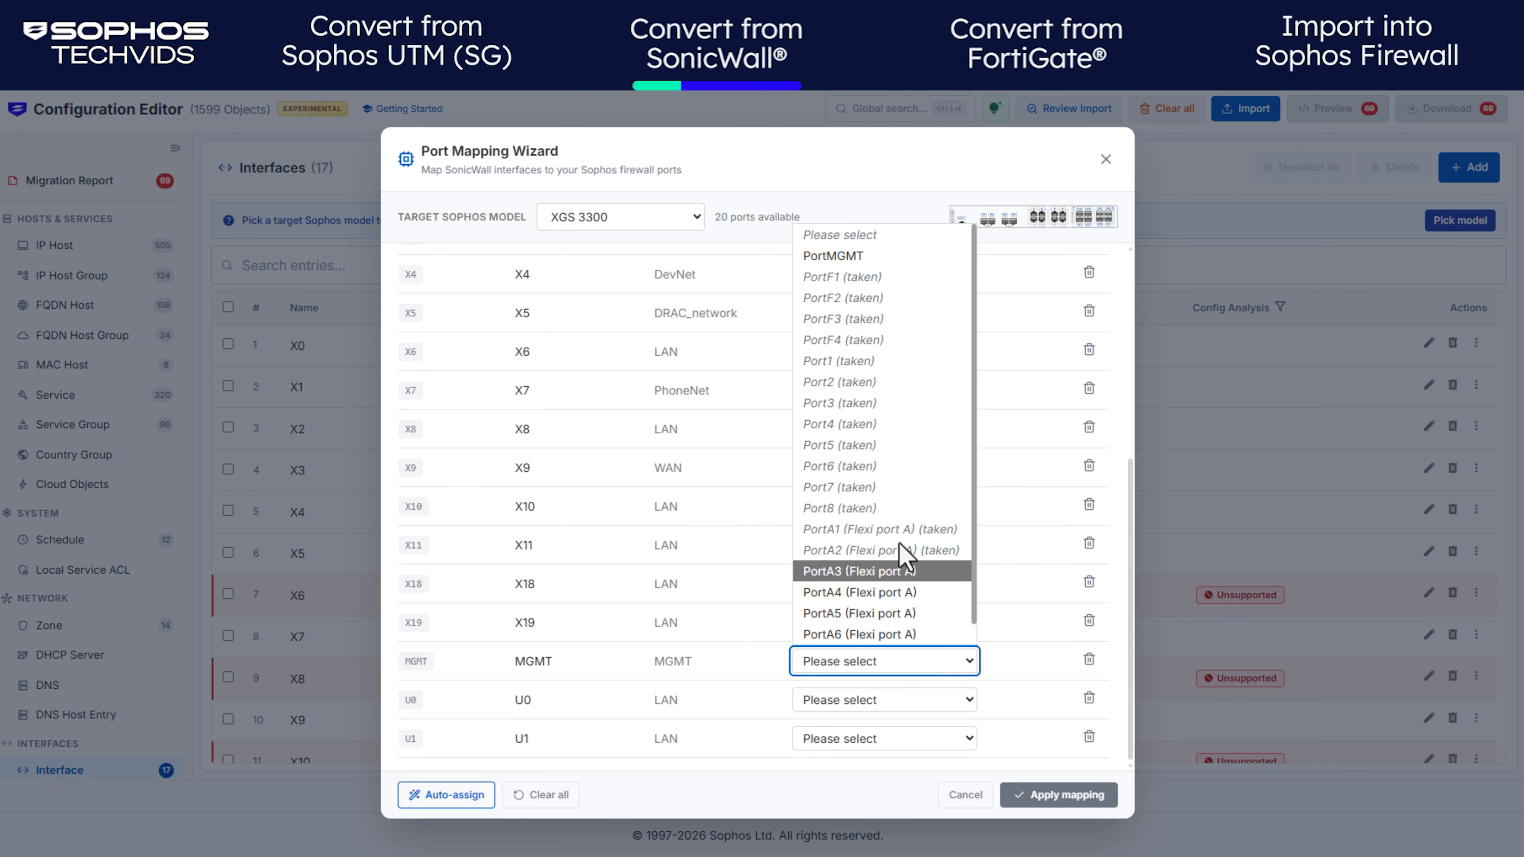
left_click(902, 568)
left_click(890, 697)
left_click(894, 633)
left_click(897, 738)
left_click(900, 690)
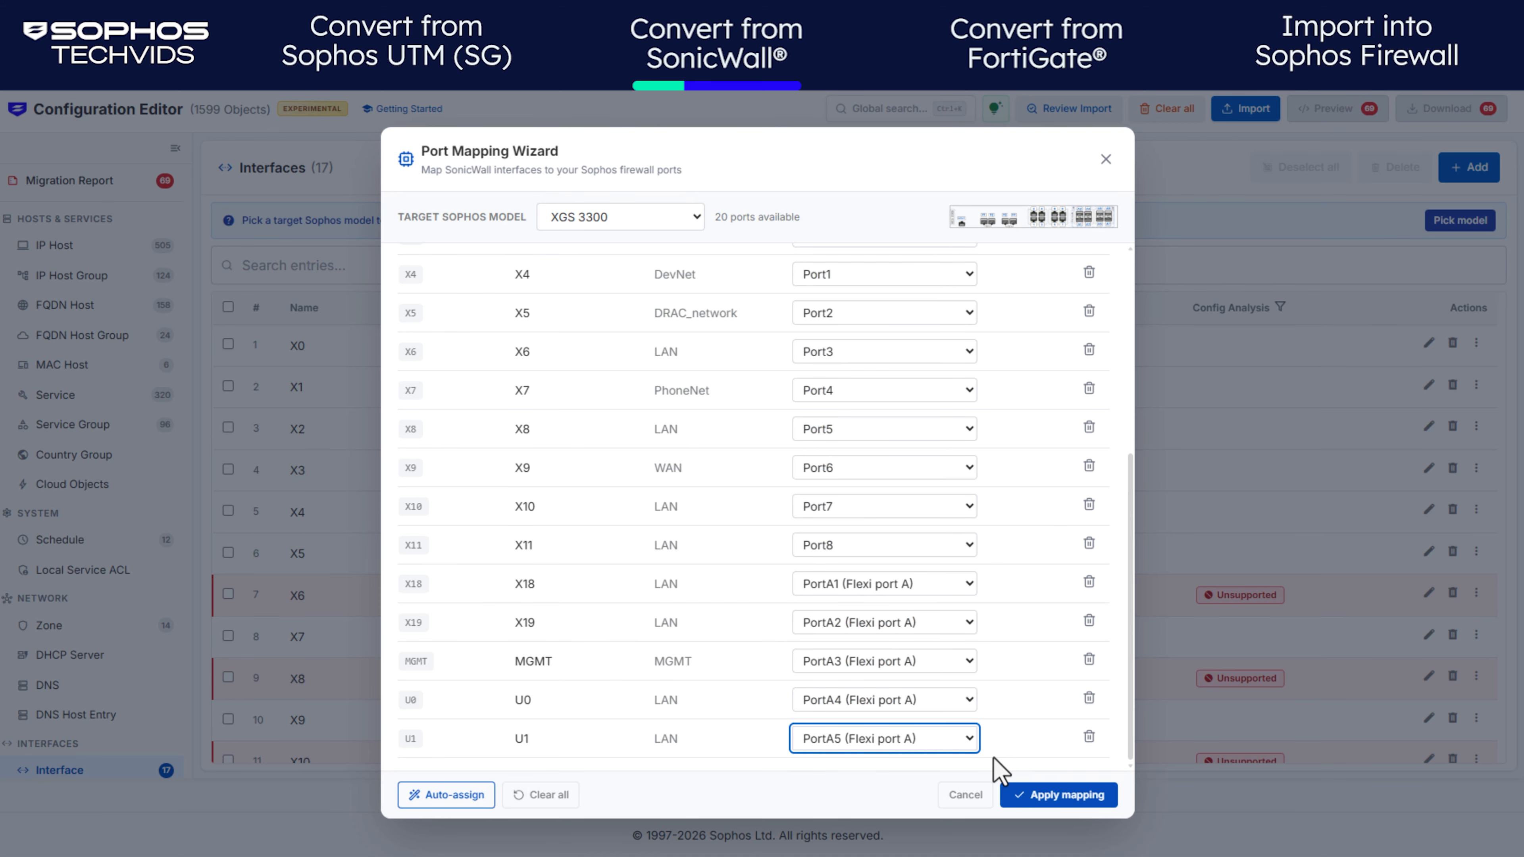
left_click(1062, 799)
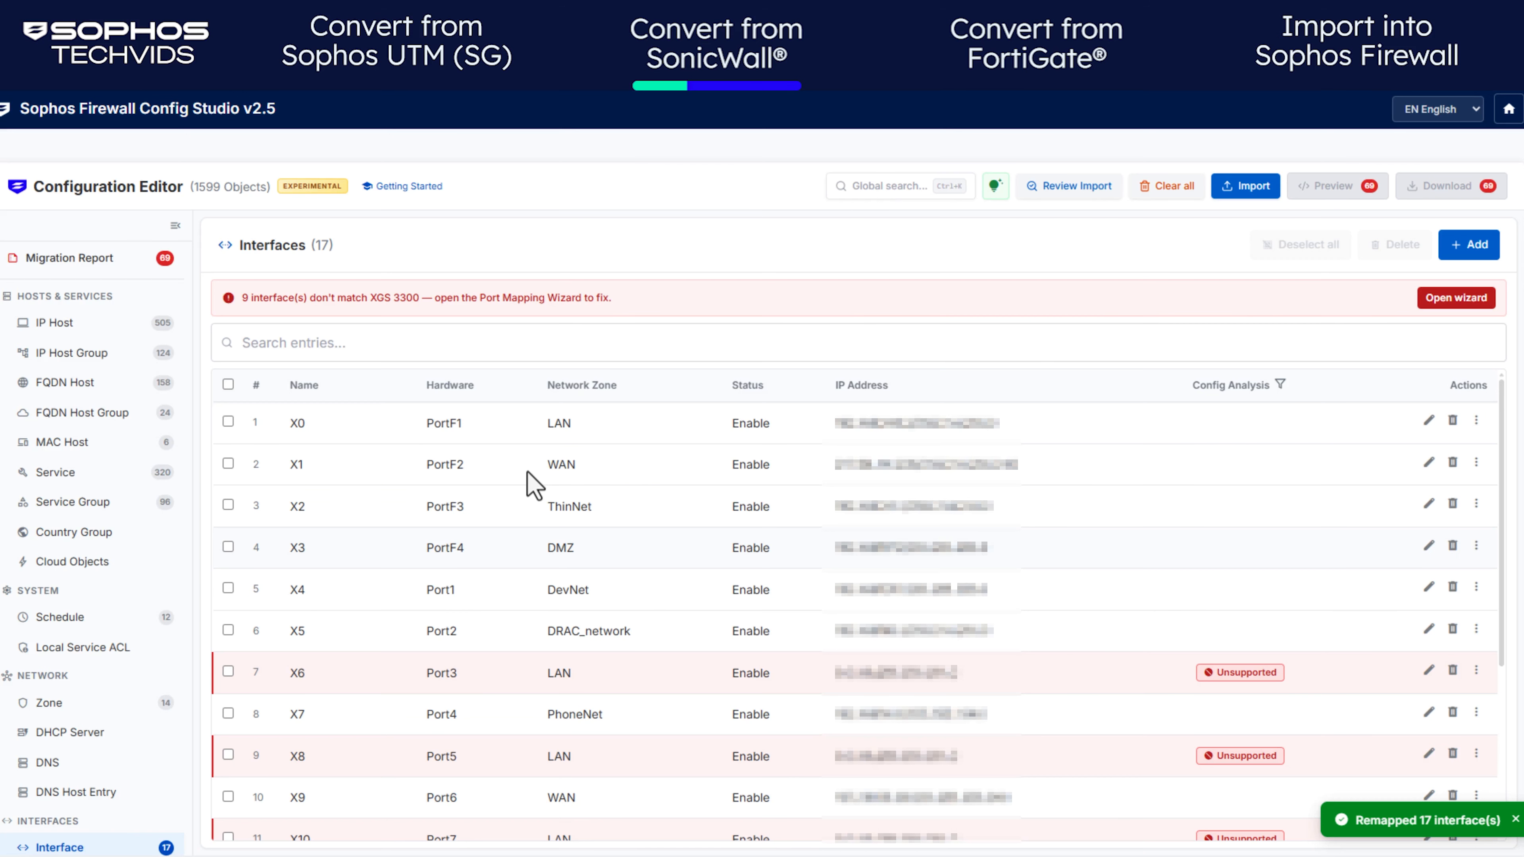
Step: Examine the Migration Report's issues, showing the auto-resolved rows and filtering by the Action required severity
left_click(120, 258)
scroll(627, 481, "down", 10)
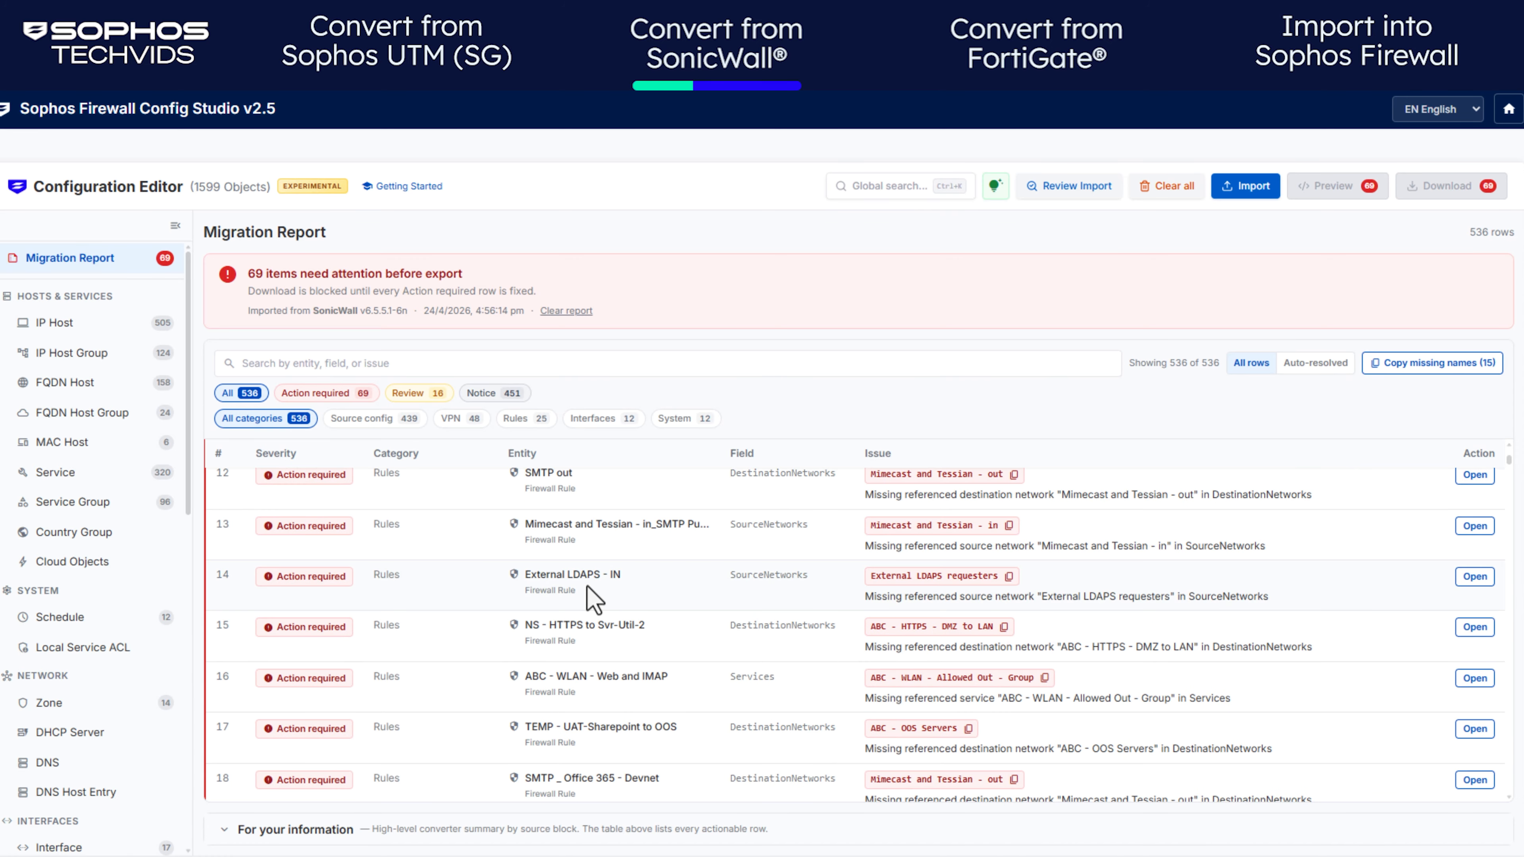
scroll(587, 585, "down", 1)
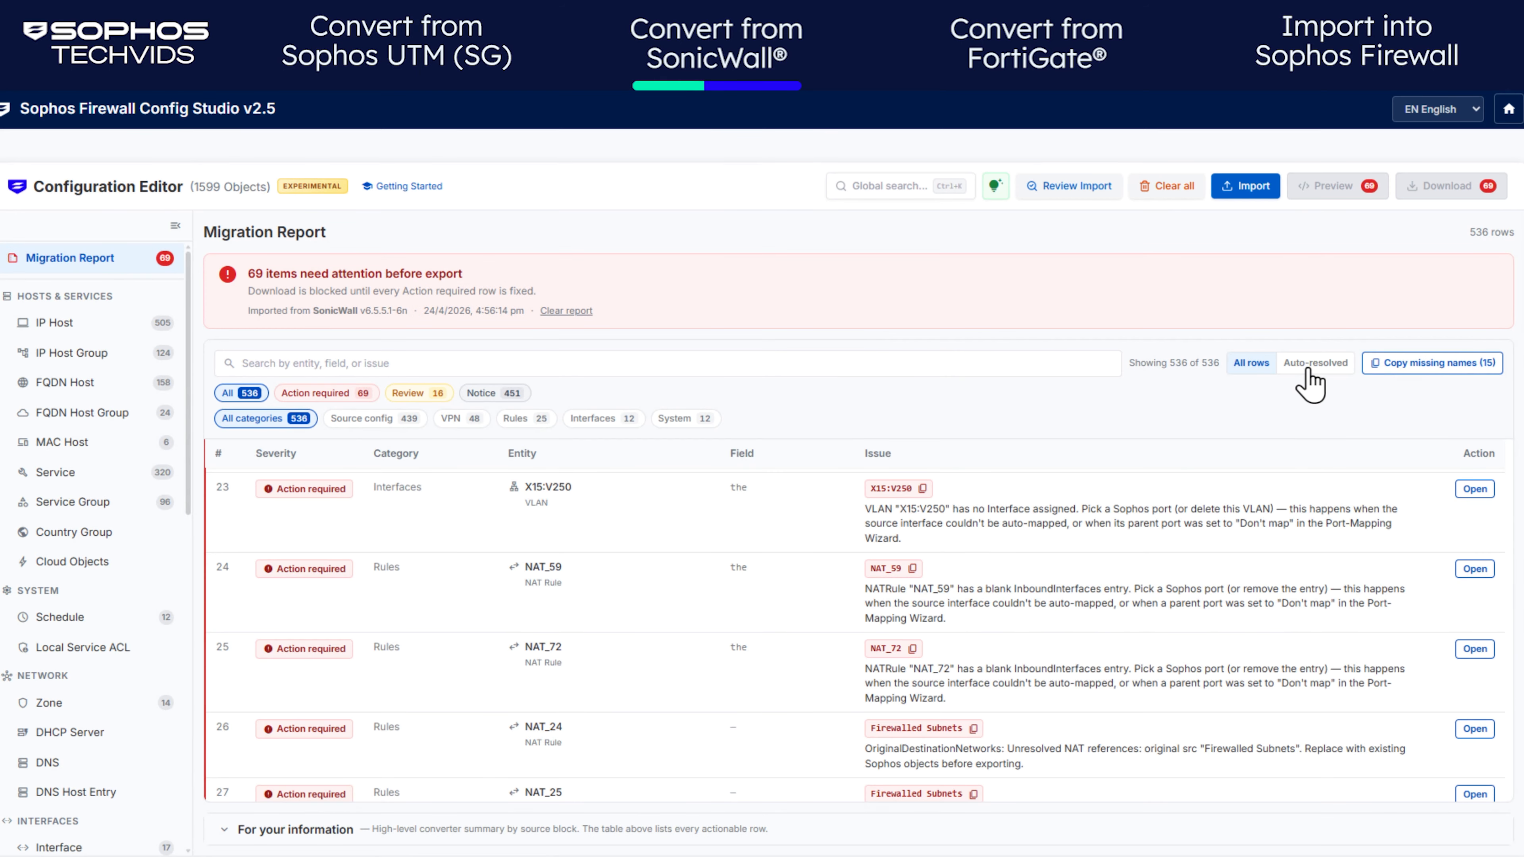
left_click(1309, 369)
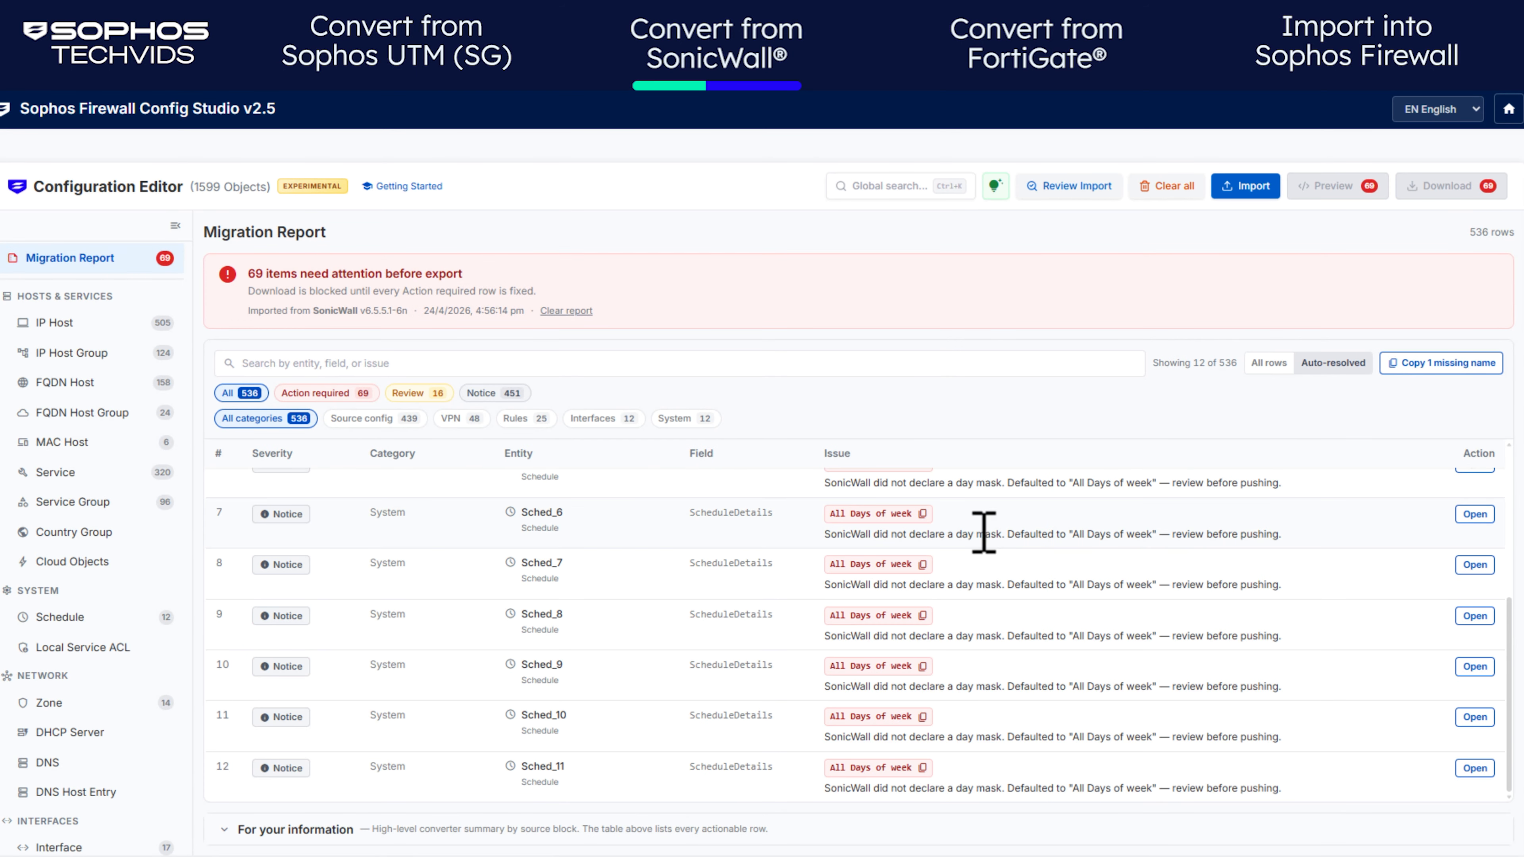
scroll(1193, 538, "up", 5)
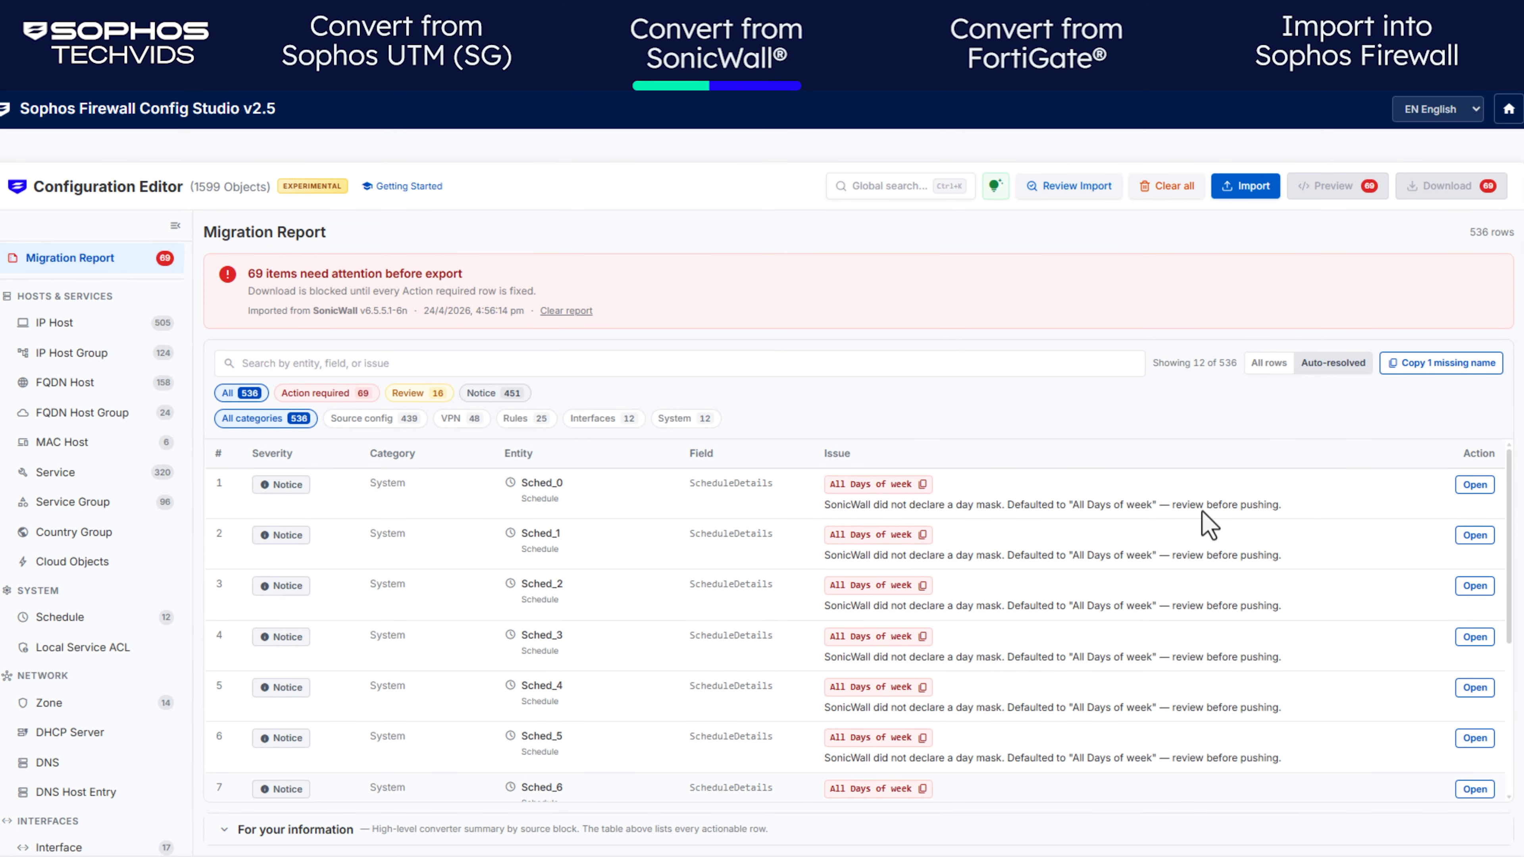
left_click(317, 393)
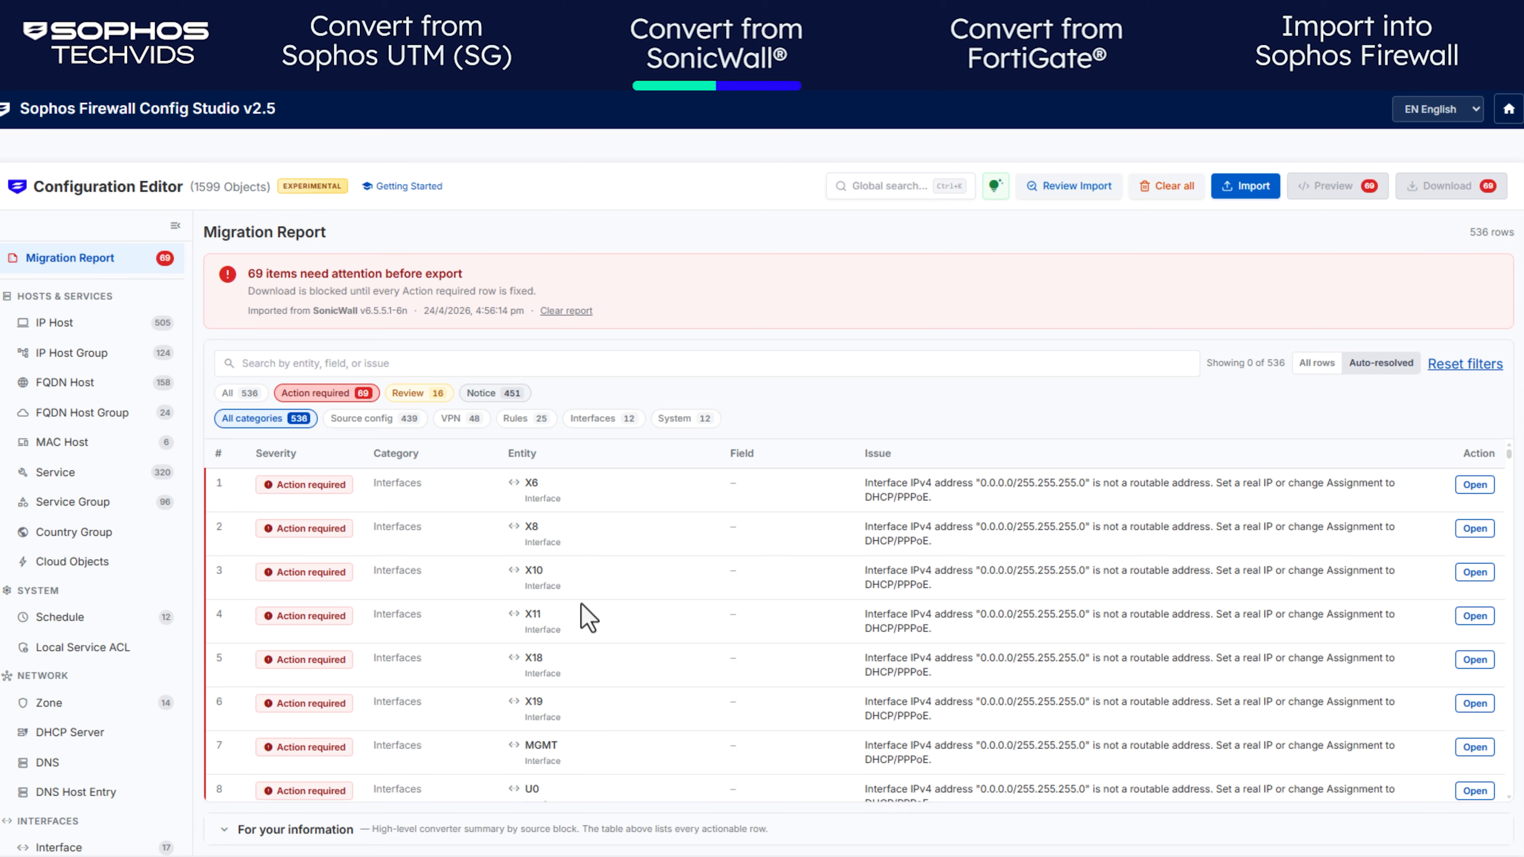
Step: Look through the report's Action required issues, and filter the IPv4 firewall rules to those with an Unsupported config analysis
scroll(1021, 645, "down", 5)
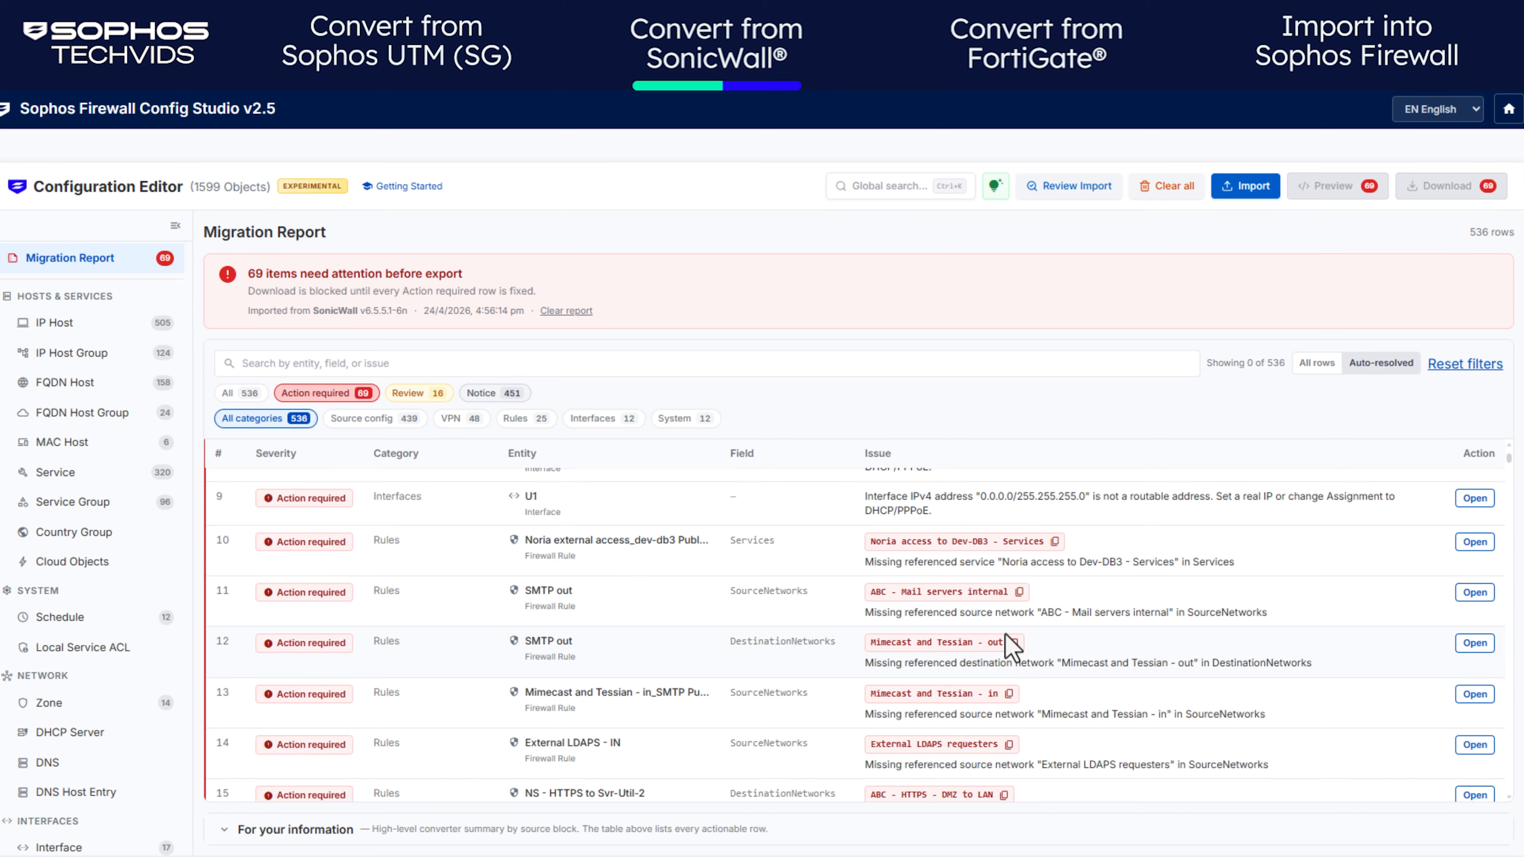
scroll(1013, 645, "down", 5)
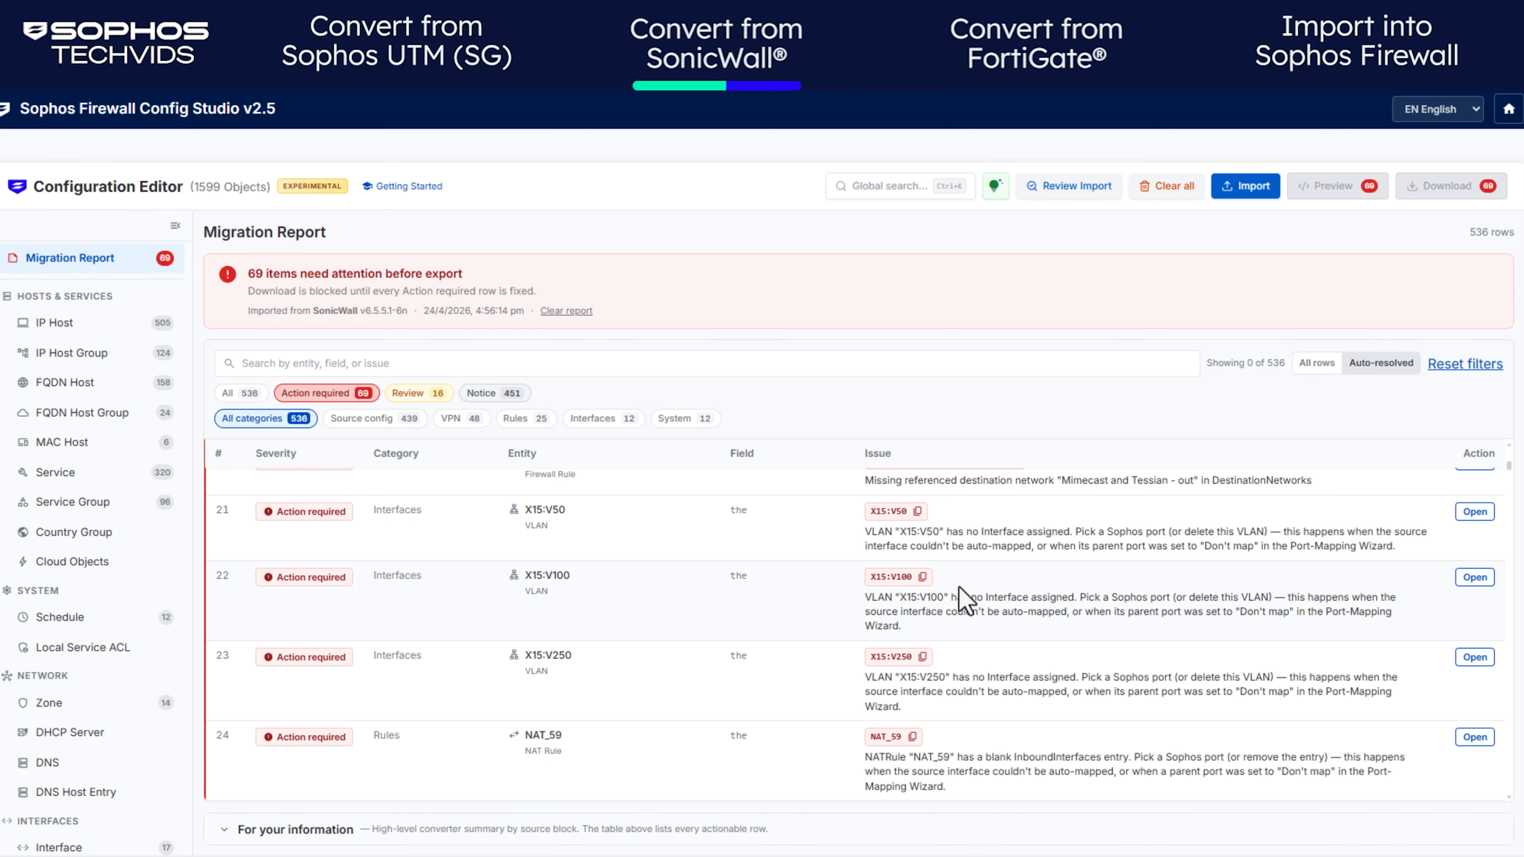
scroll(998, 557, "down", 5)
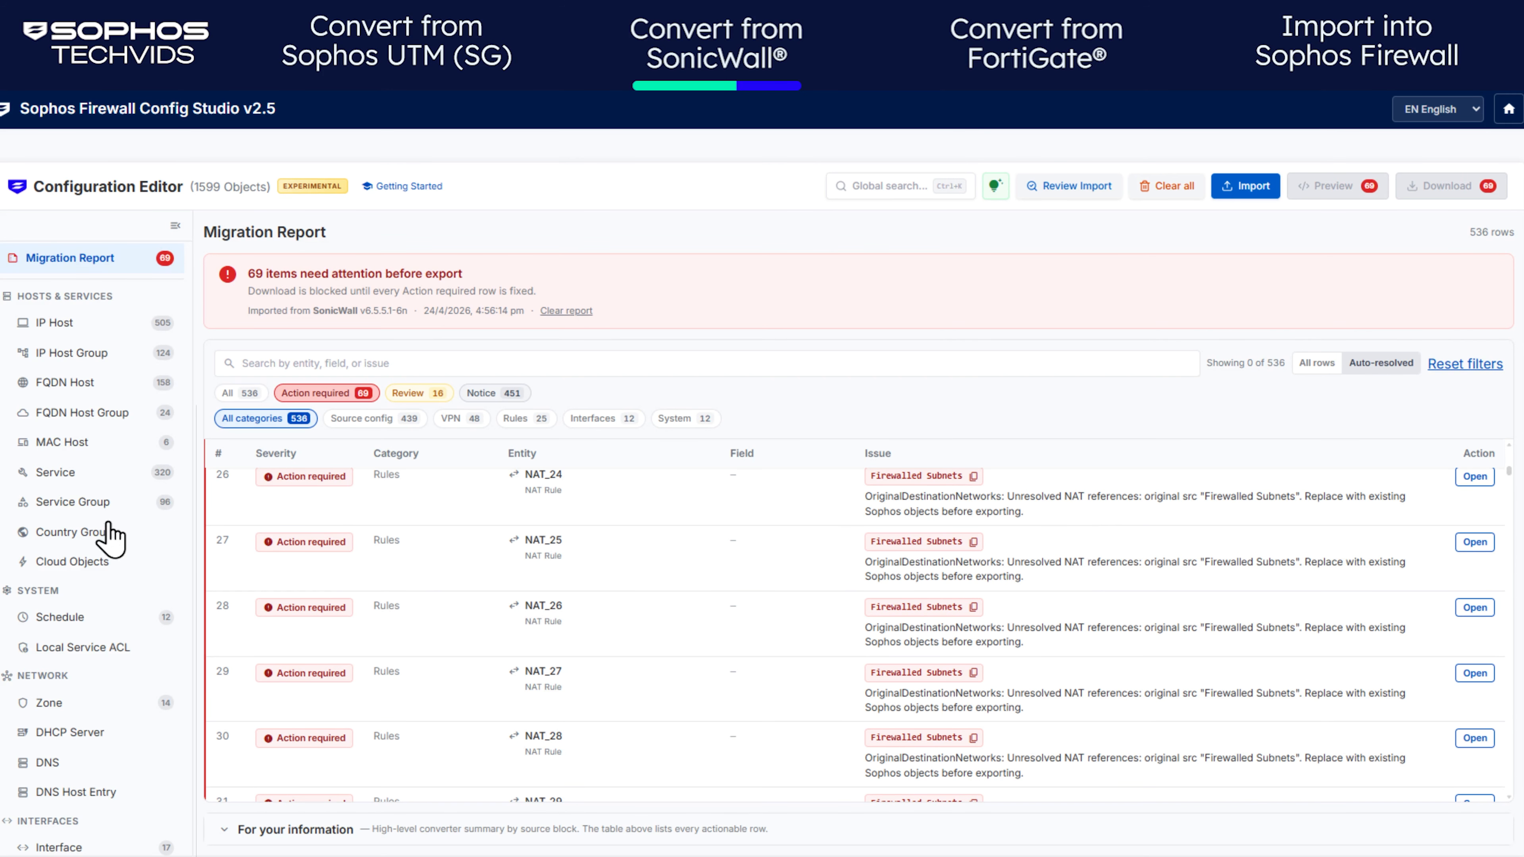
scroll(102, 534, "down", 5)
left_click(115, 694)
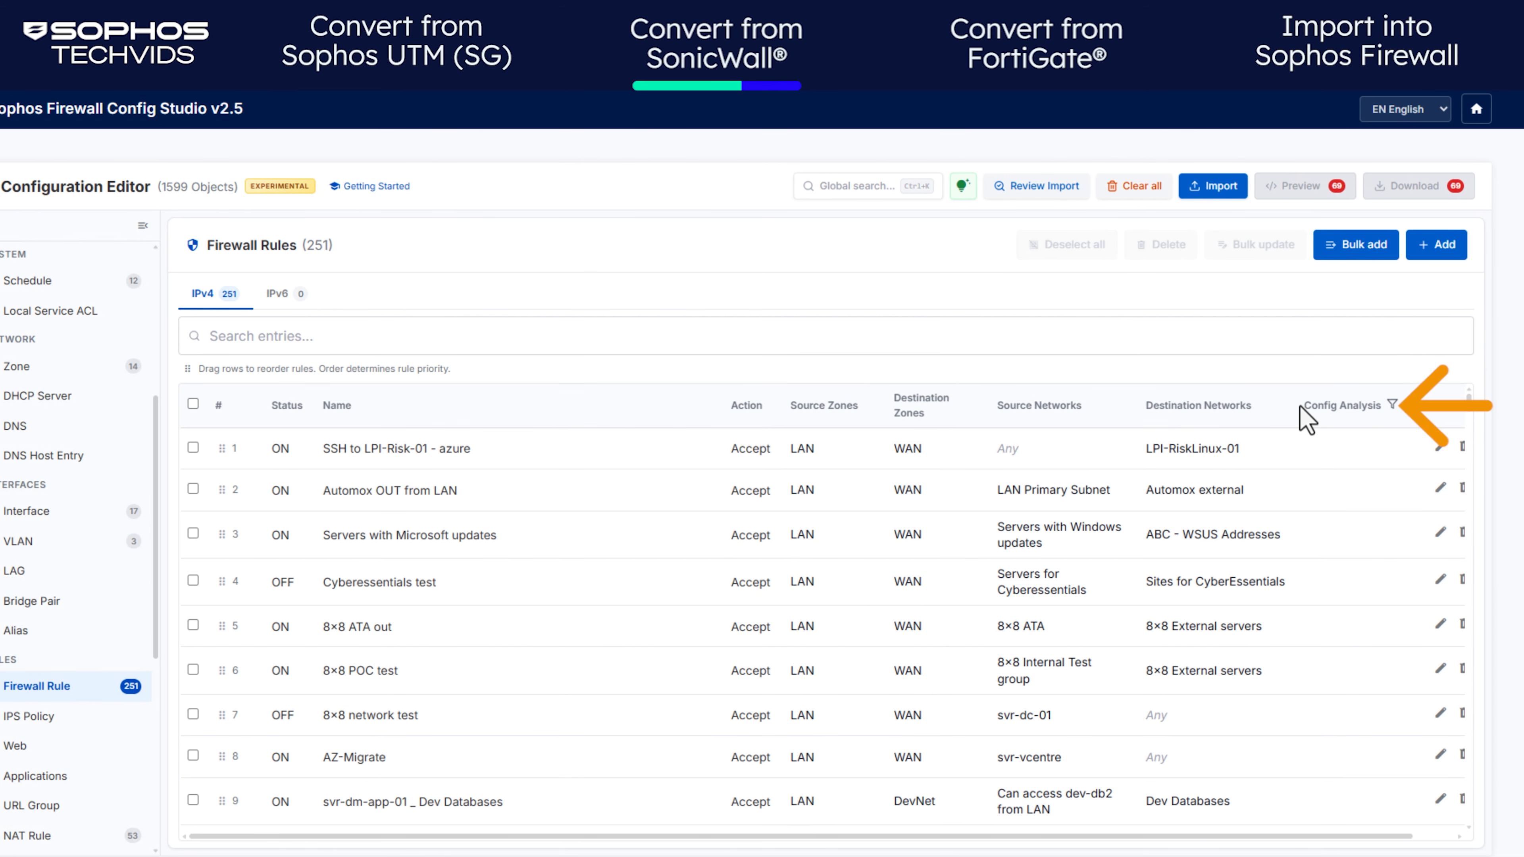
left_click(1392, 404)
left_click(1391, 482)
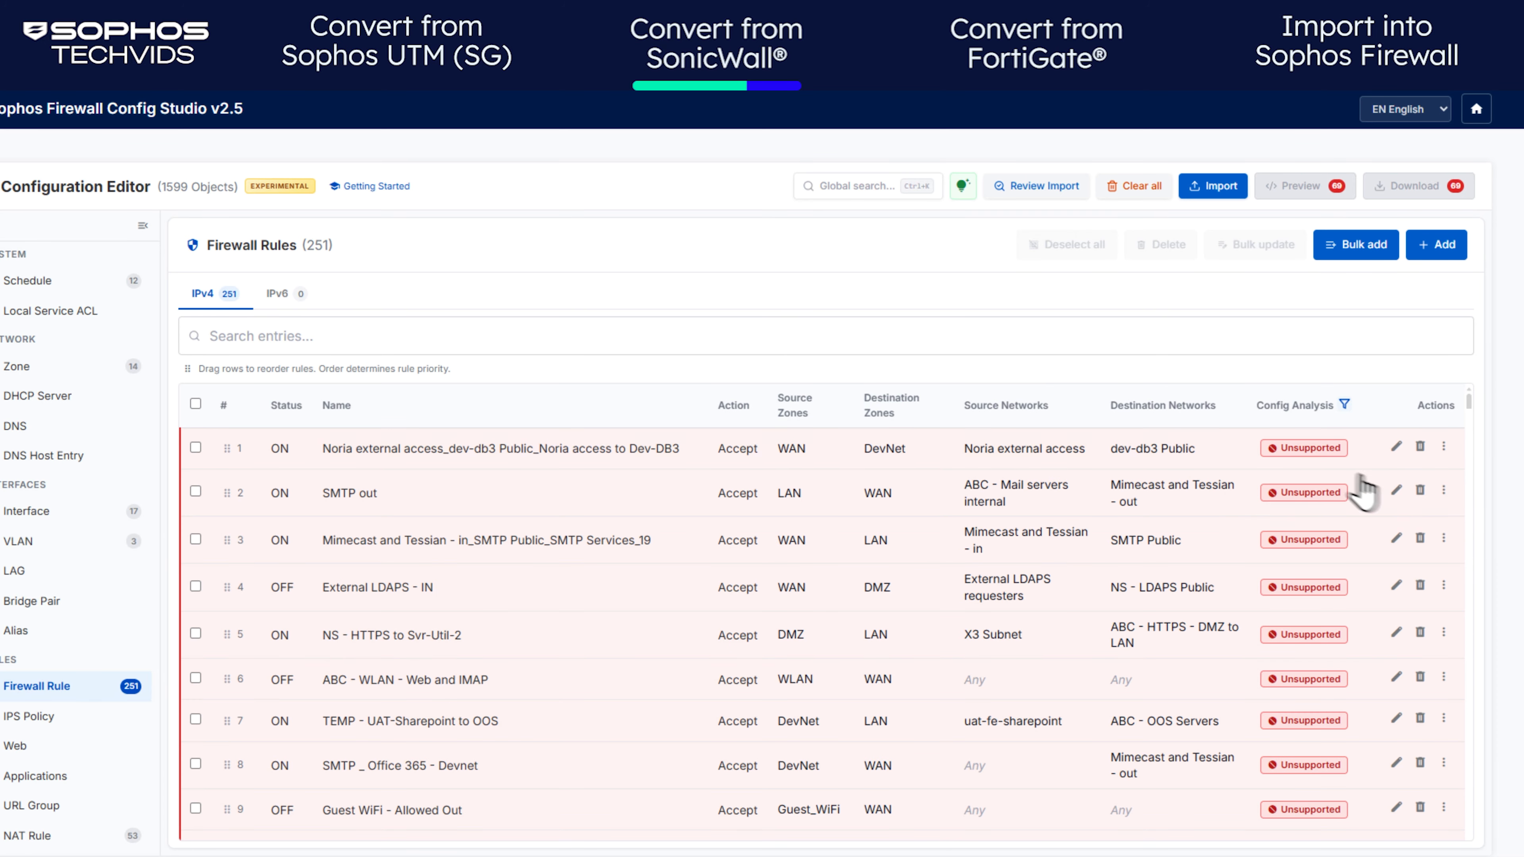
Step: In the rule "Noria external access_dev-db3 Public_Noria access to Dev-DB3", replace the missing service reference with HTTP and update the rule
mouse_move(1314, 468)
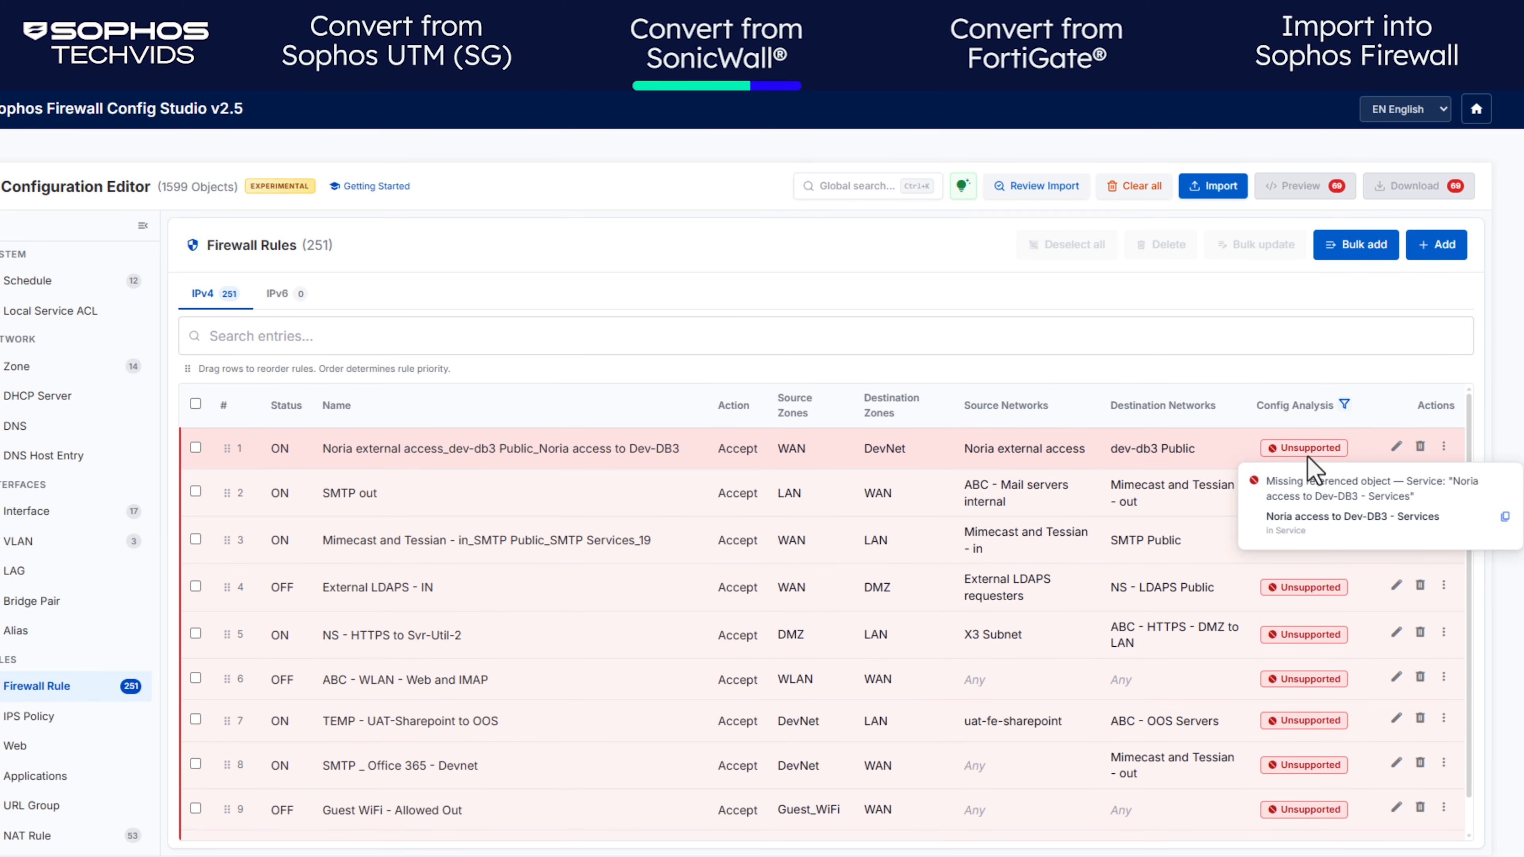
left_click(1307, 458)
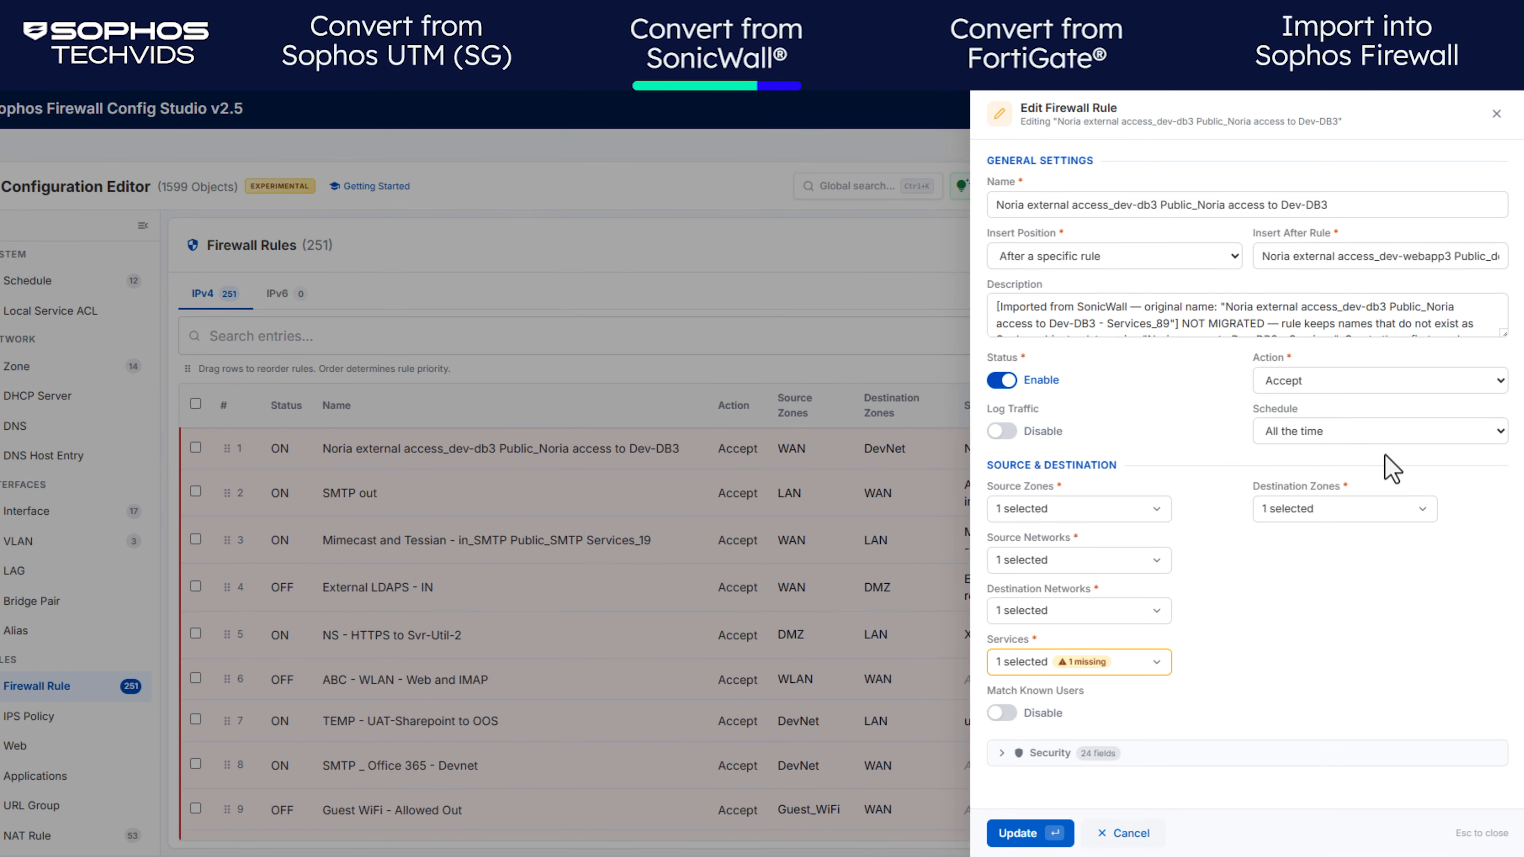
mouse_move(1087, 664)
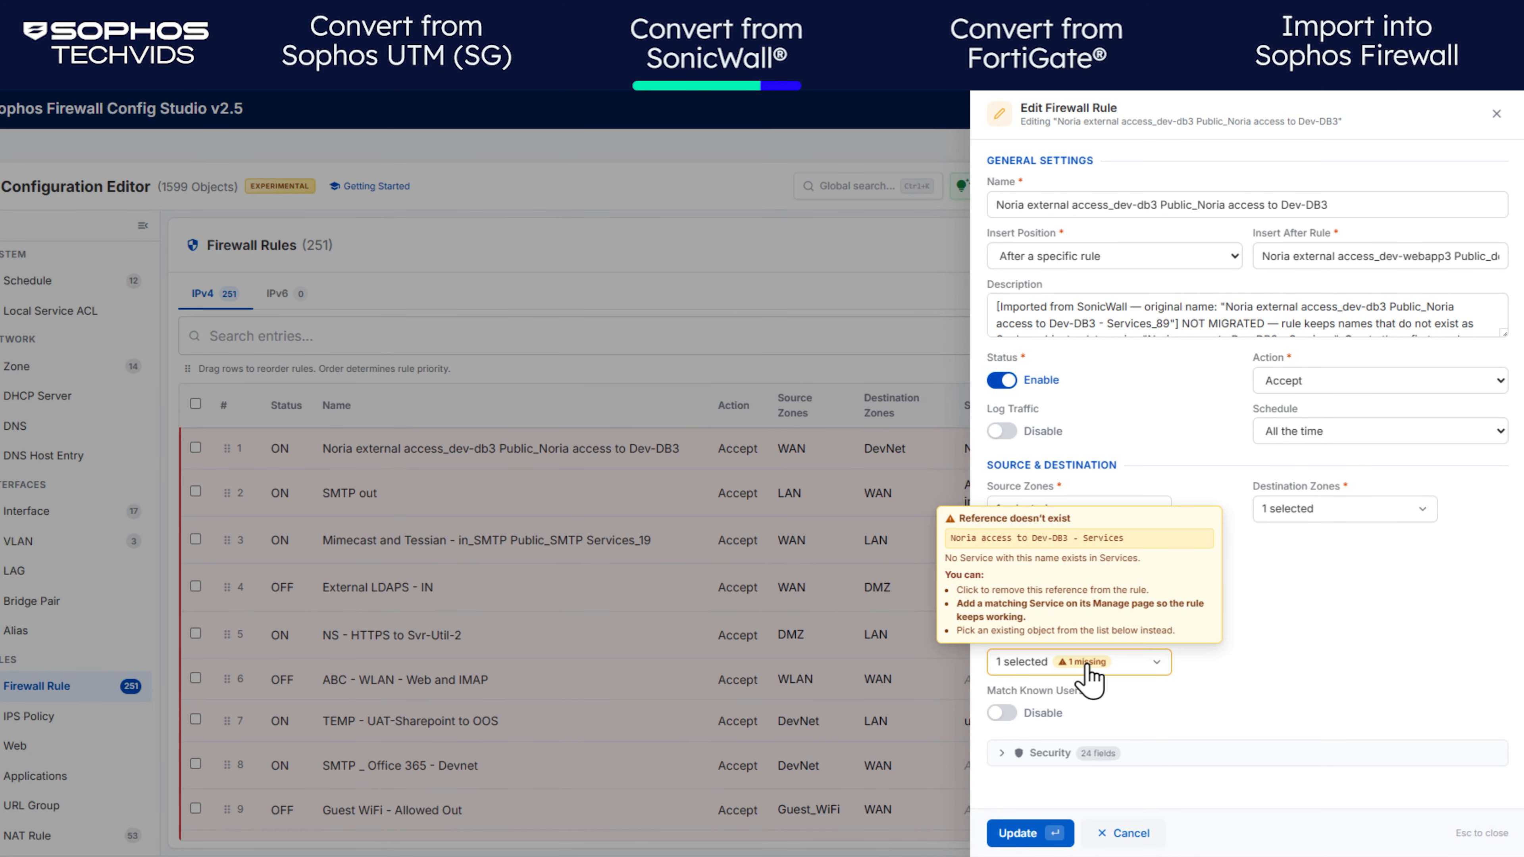
left_click(1089, 672)
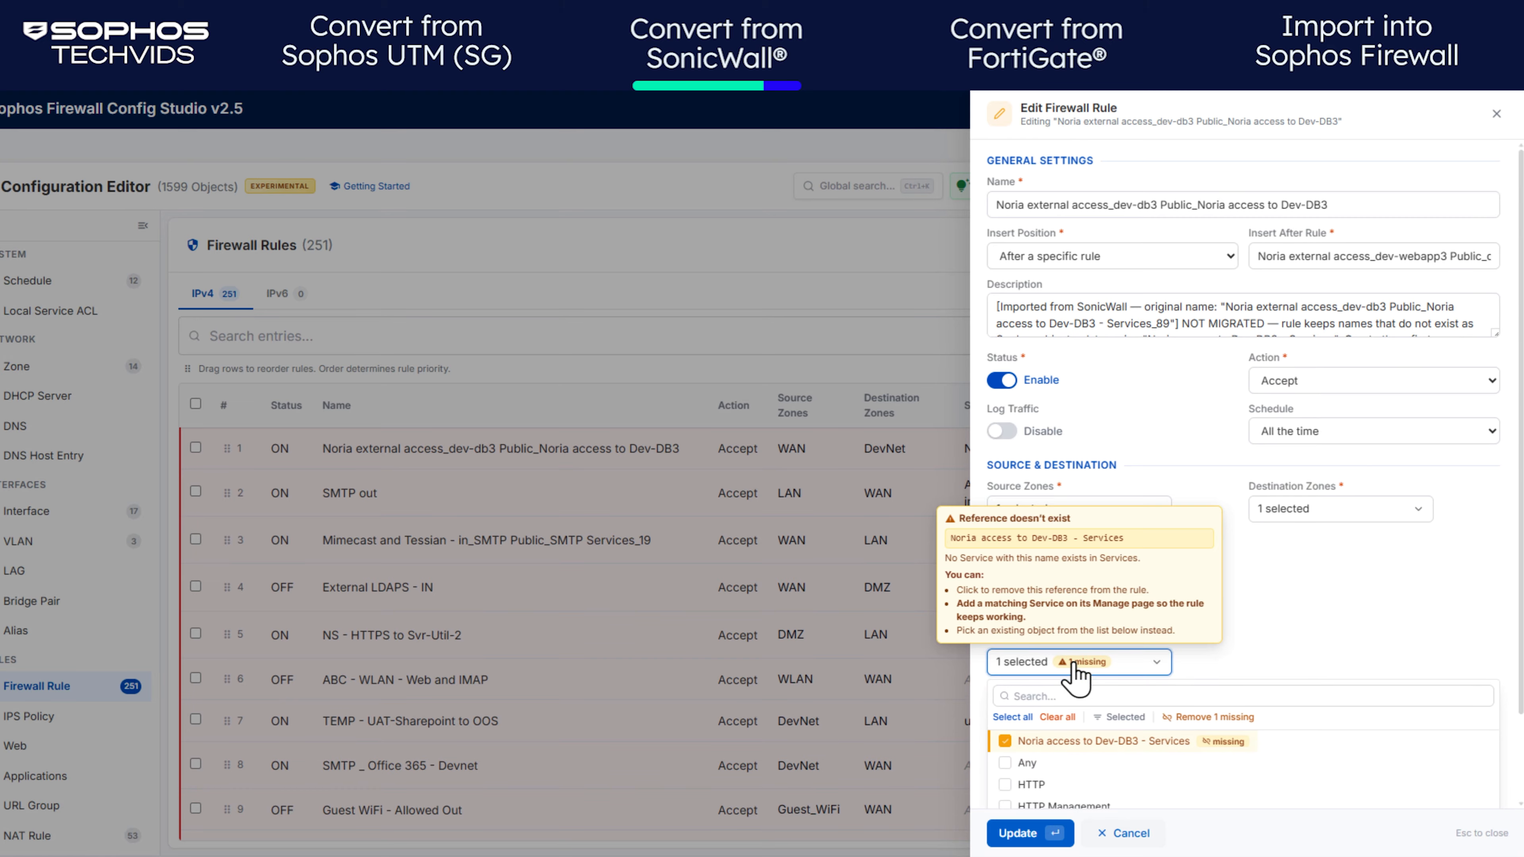
left_click(1020, 641)
left_click(1008, 666)
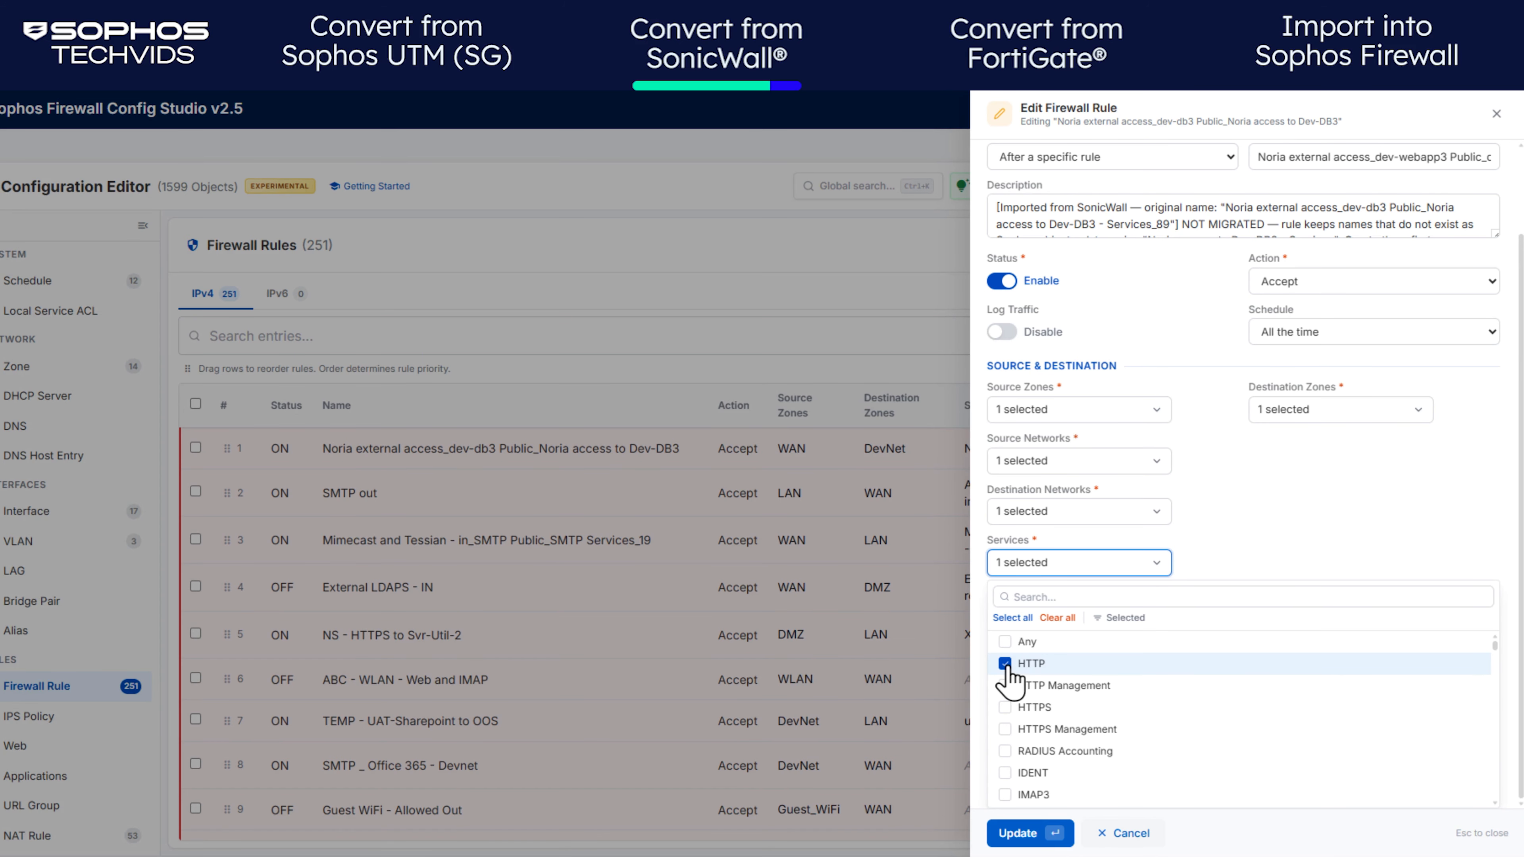
left_click(1028, 833)
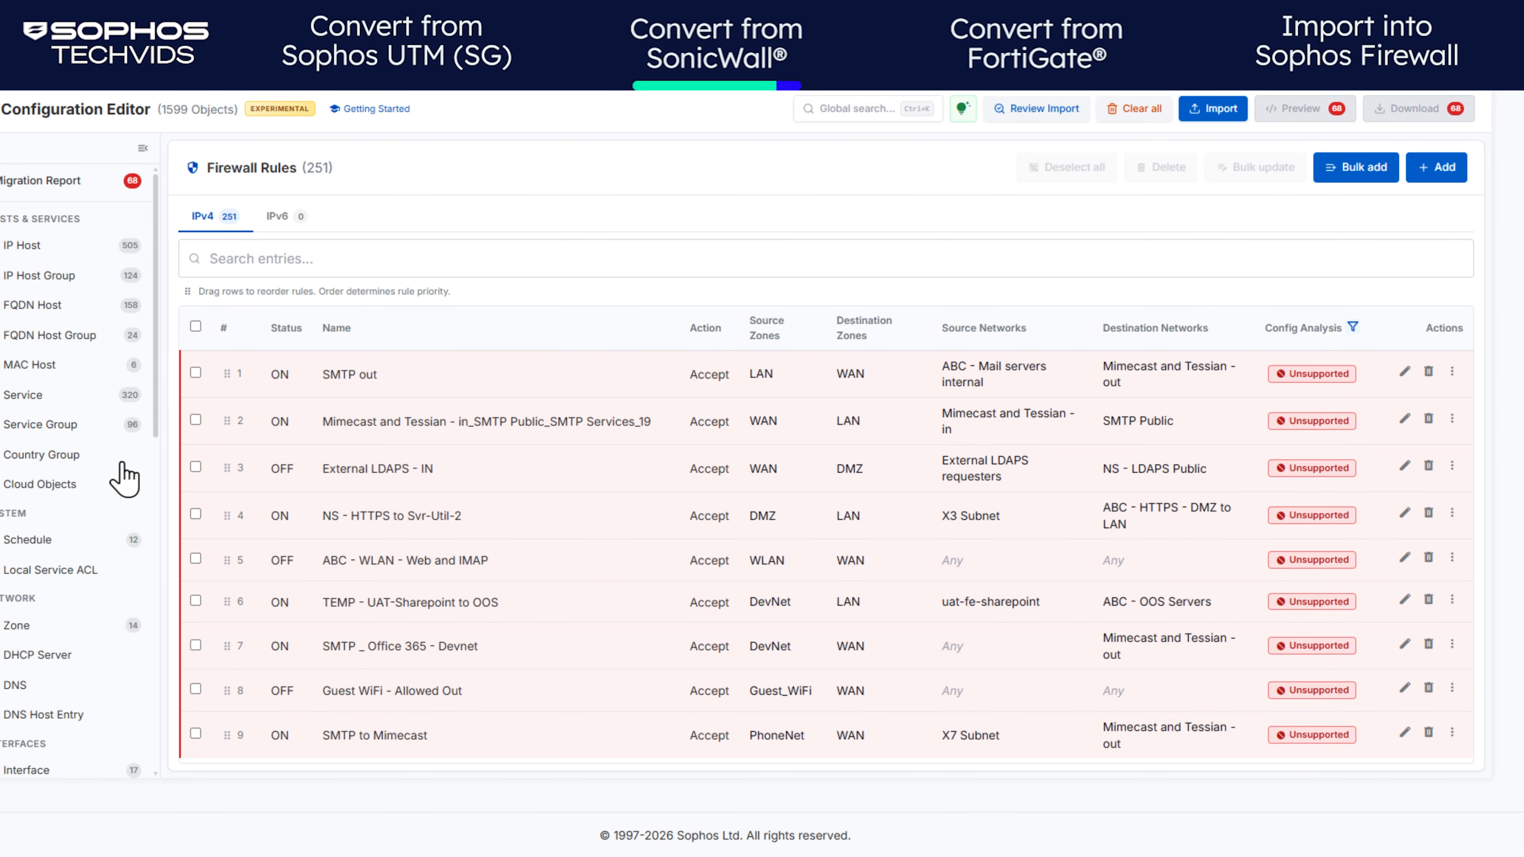
Step: Delete all remaining firewall rules in the Unsupported filter together, confirming the deletion
left_click(196, 327)
left_click(1134, 167)
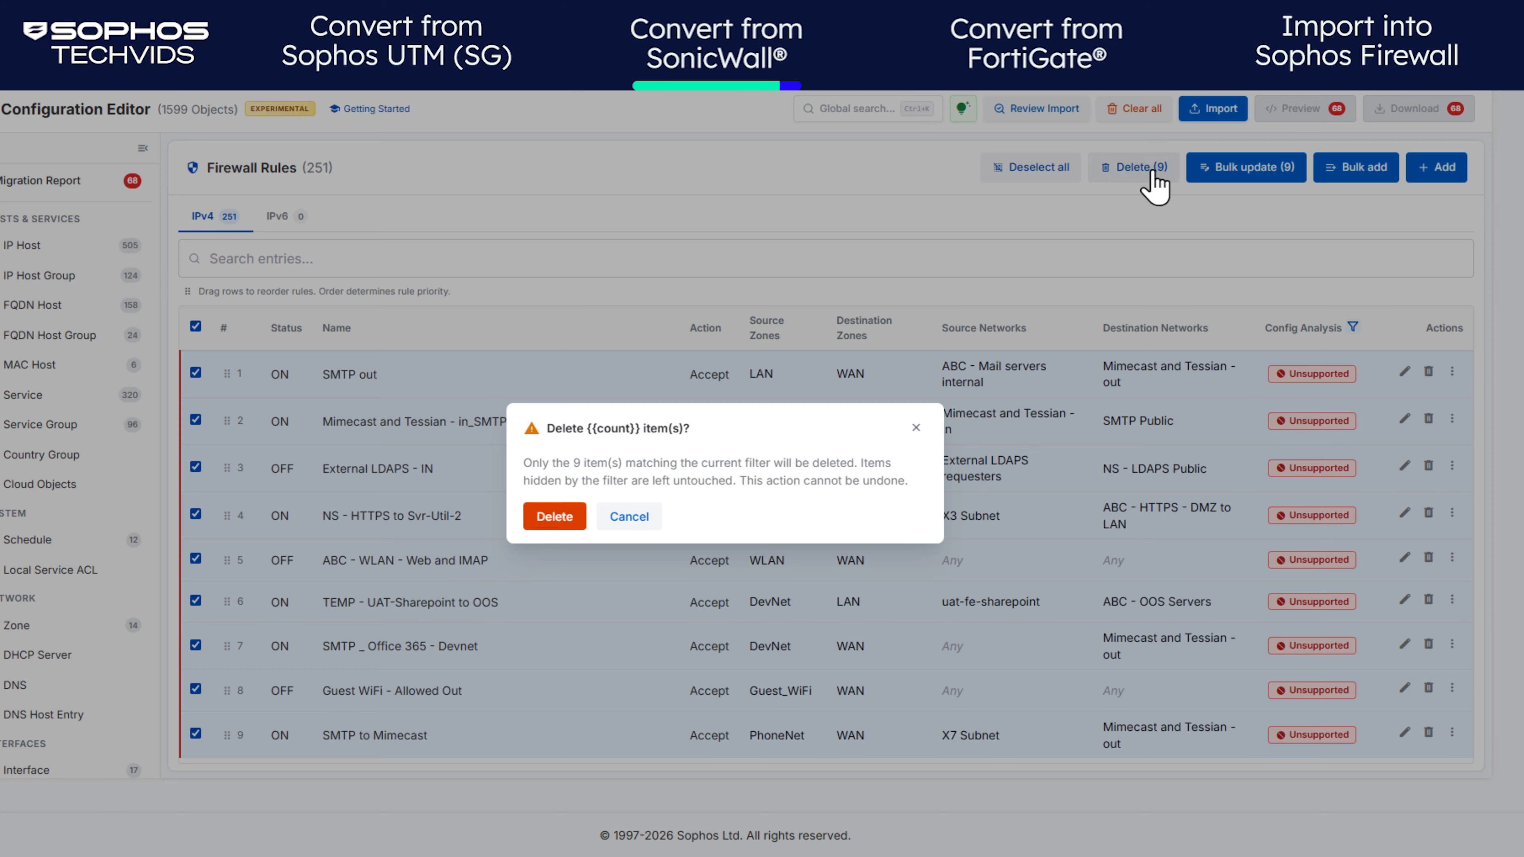
left_click(541, 515)
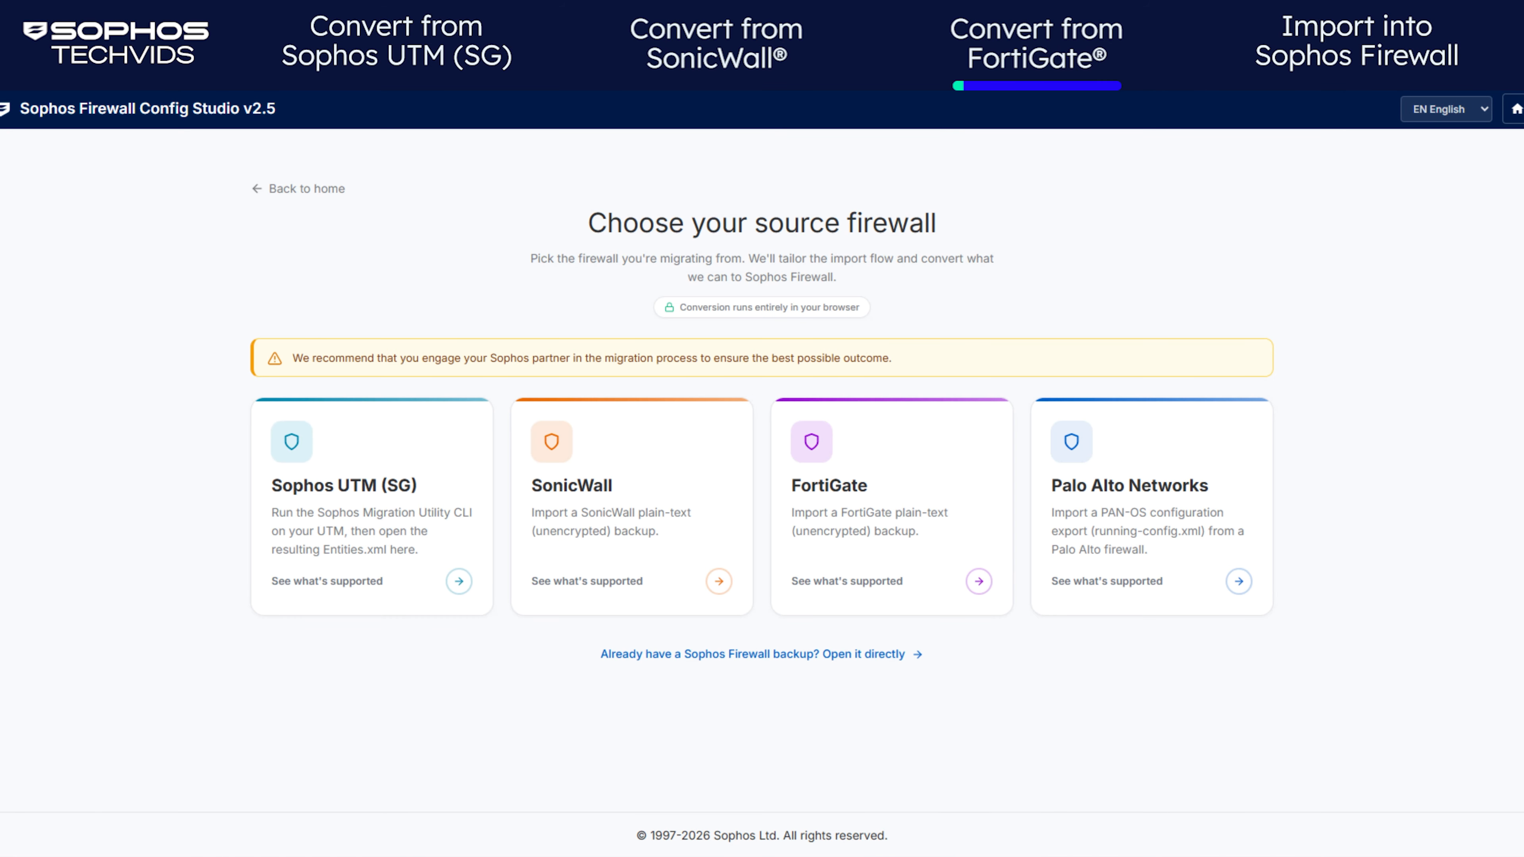
Step: Choose FortiGate as the source firewall and import the converted entities from "Backup from Fortigate.conf"
left_click(905, 503)
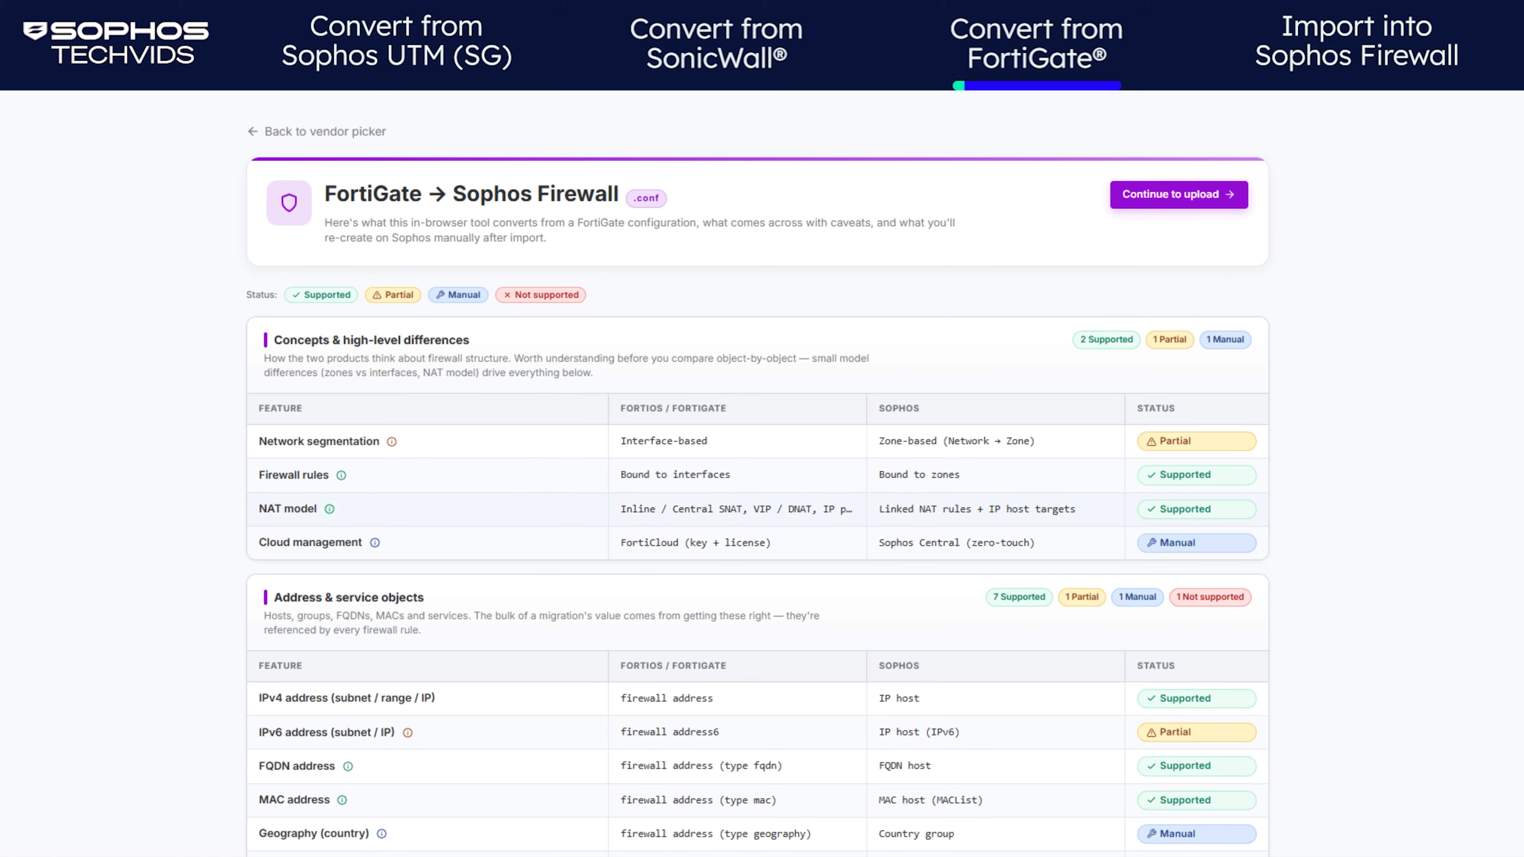
scroll(757, 475, "down", 7)
scroll(758, 475, "up", 7)
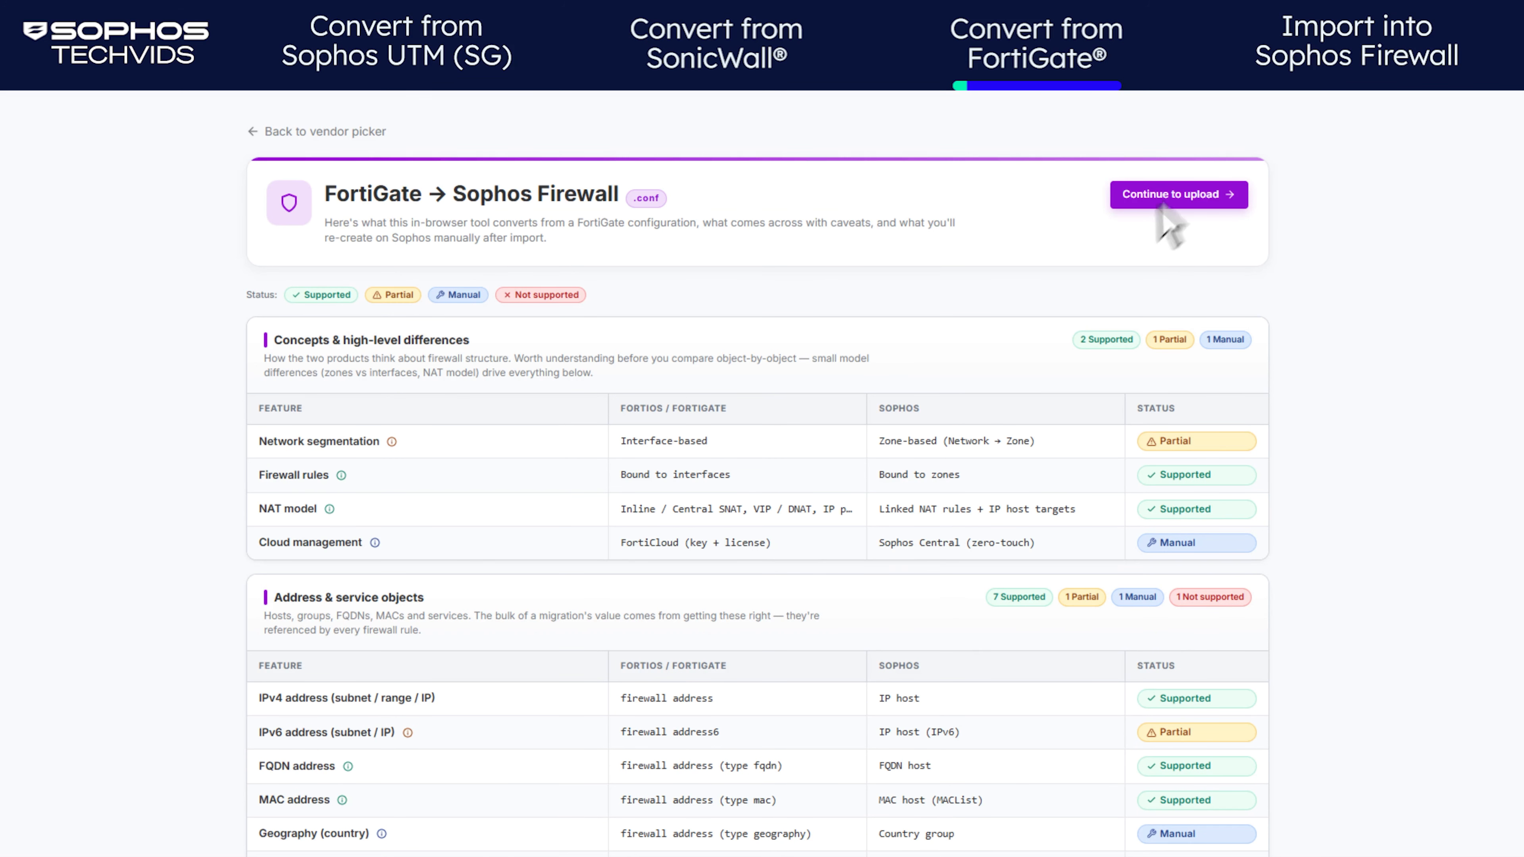
left_click(1171, 197)
left_click(807, 451)
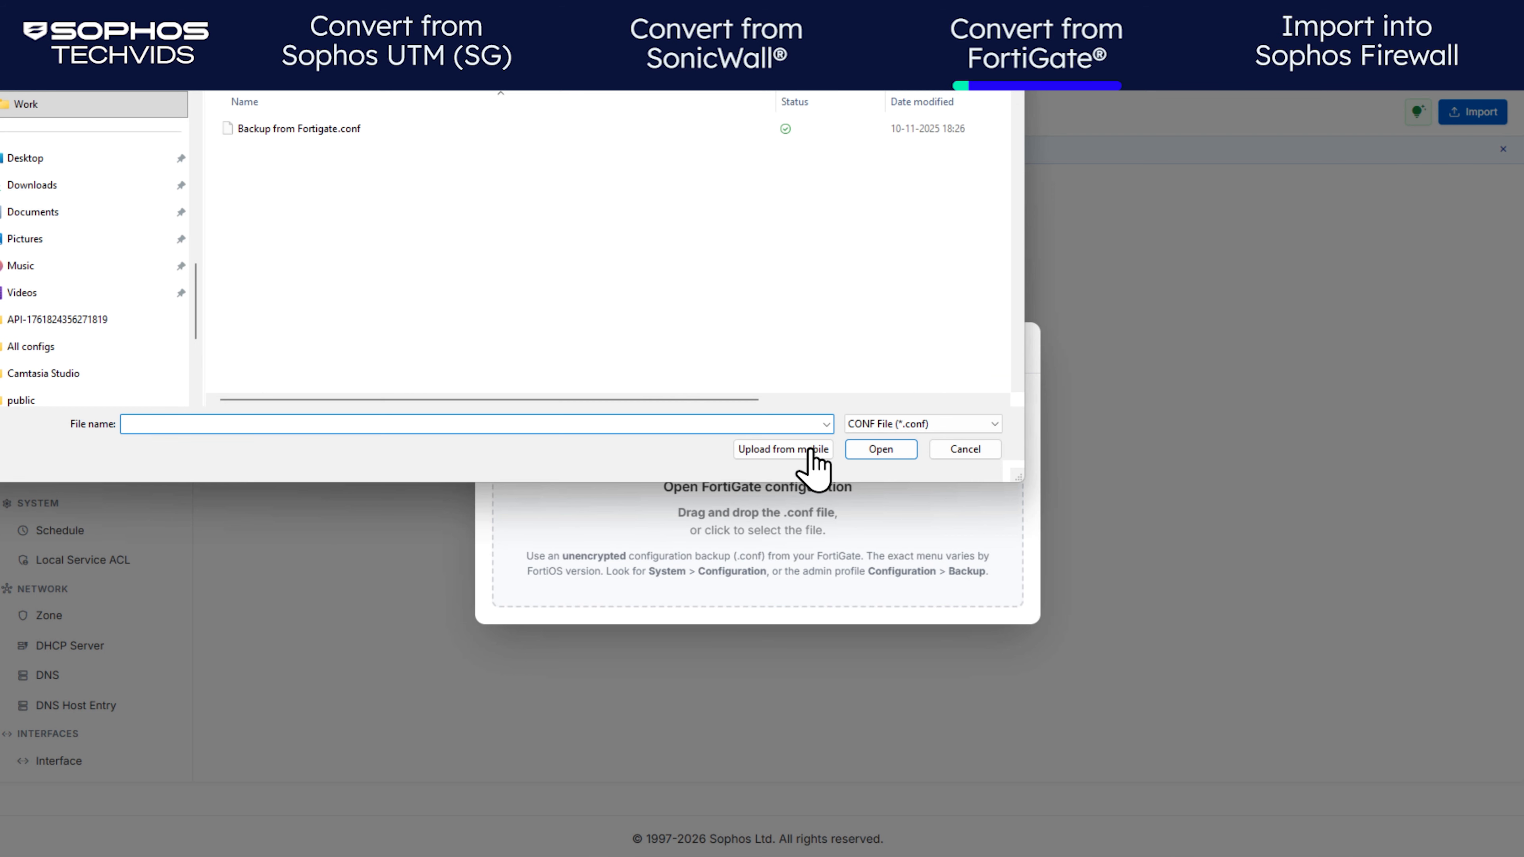
double_click(347, 137)
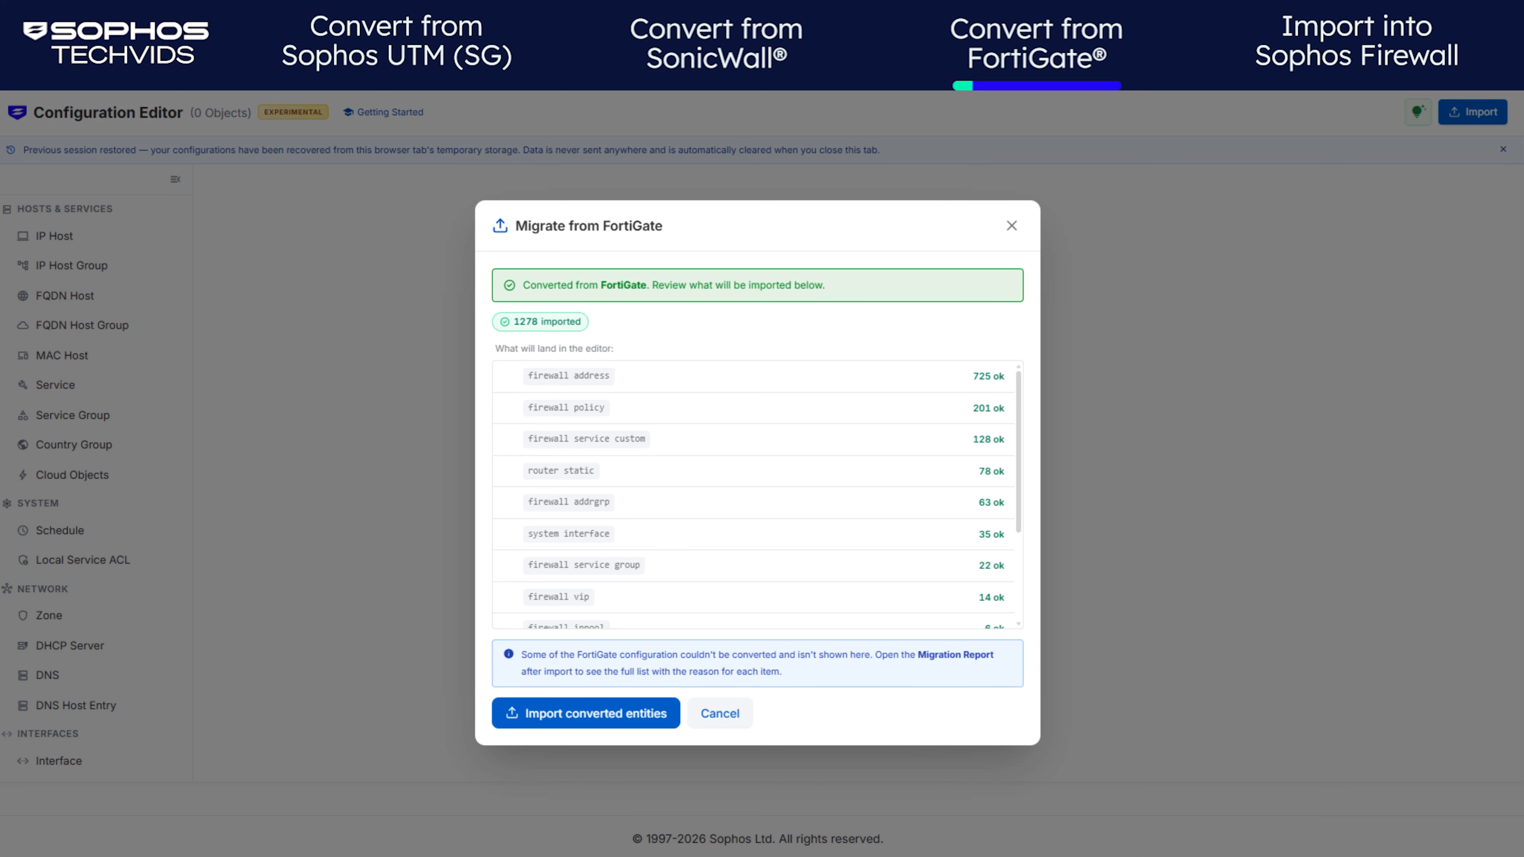
left_click(637, 716)
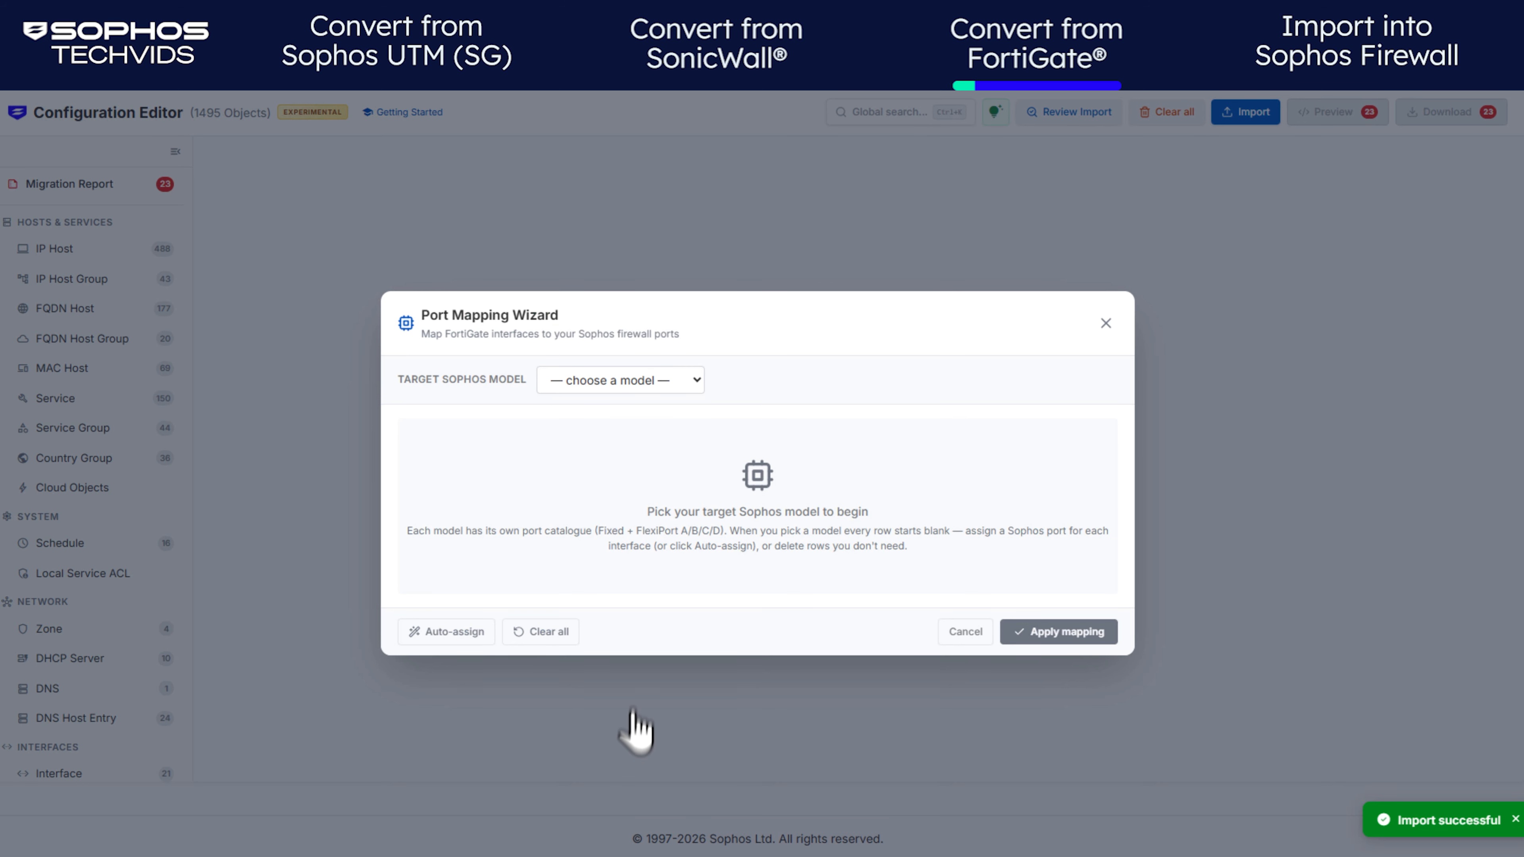
Step: Set the target Sophos model to XGS 8500, auto-assign ports to the FortiGate interfaces, and apply the mapping, acknowledging the migration notes
left_click(648, 382)
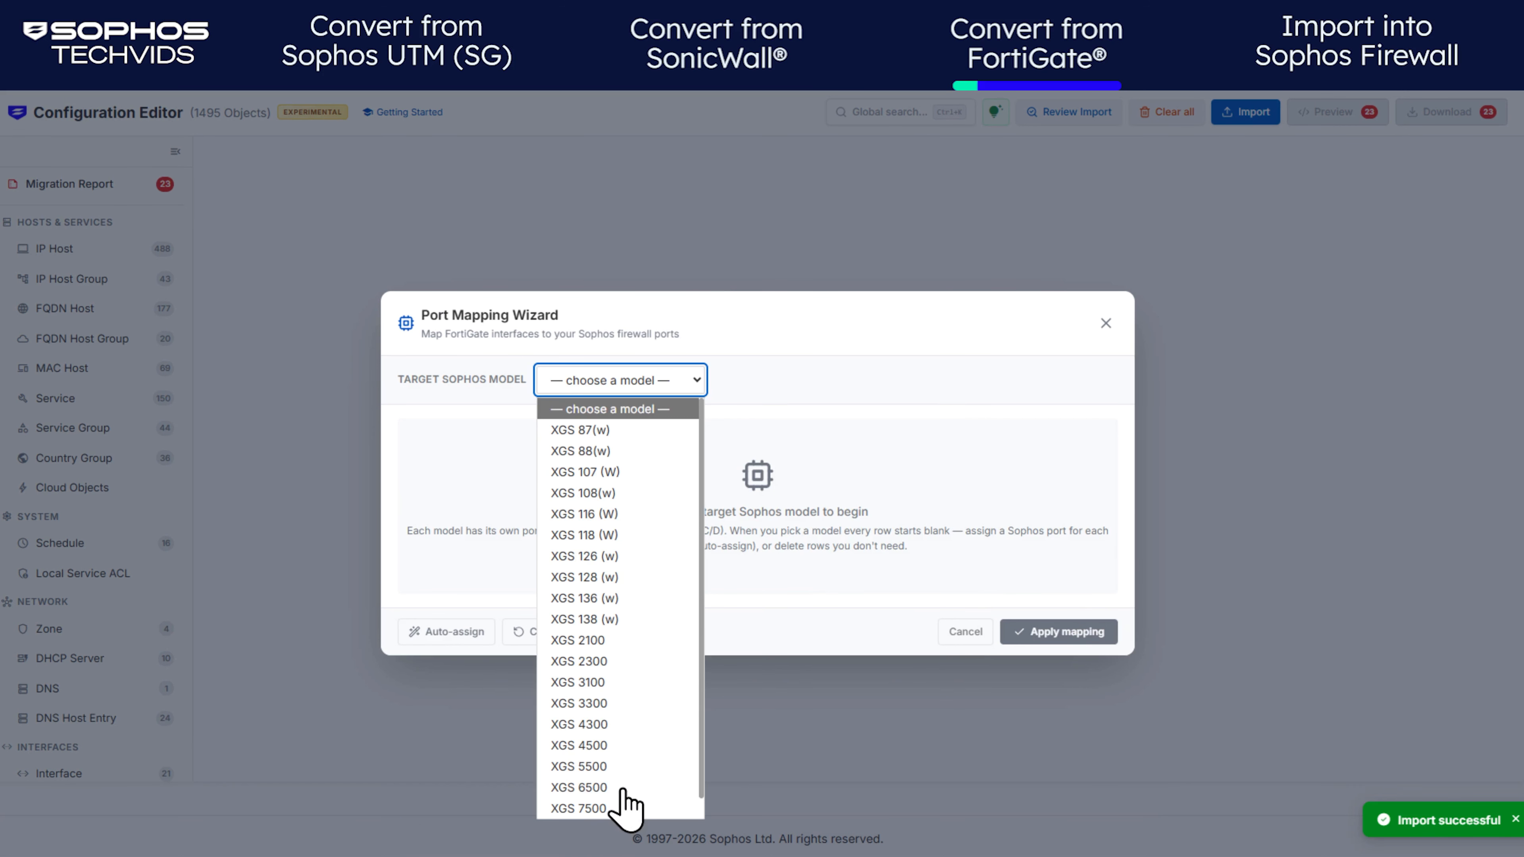
left_click(623, 805)
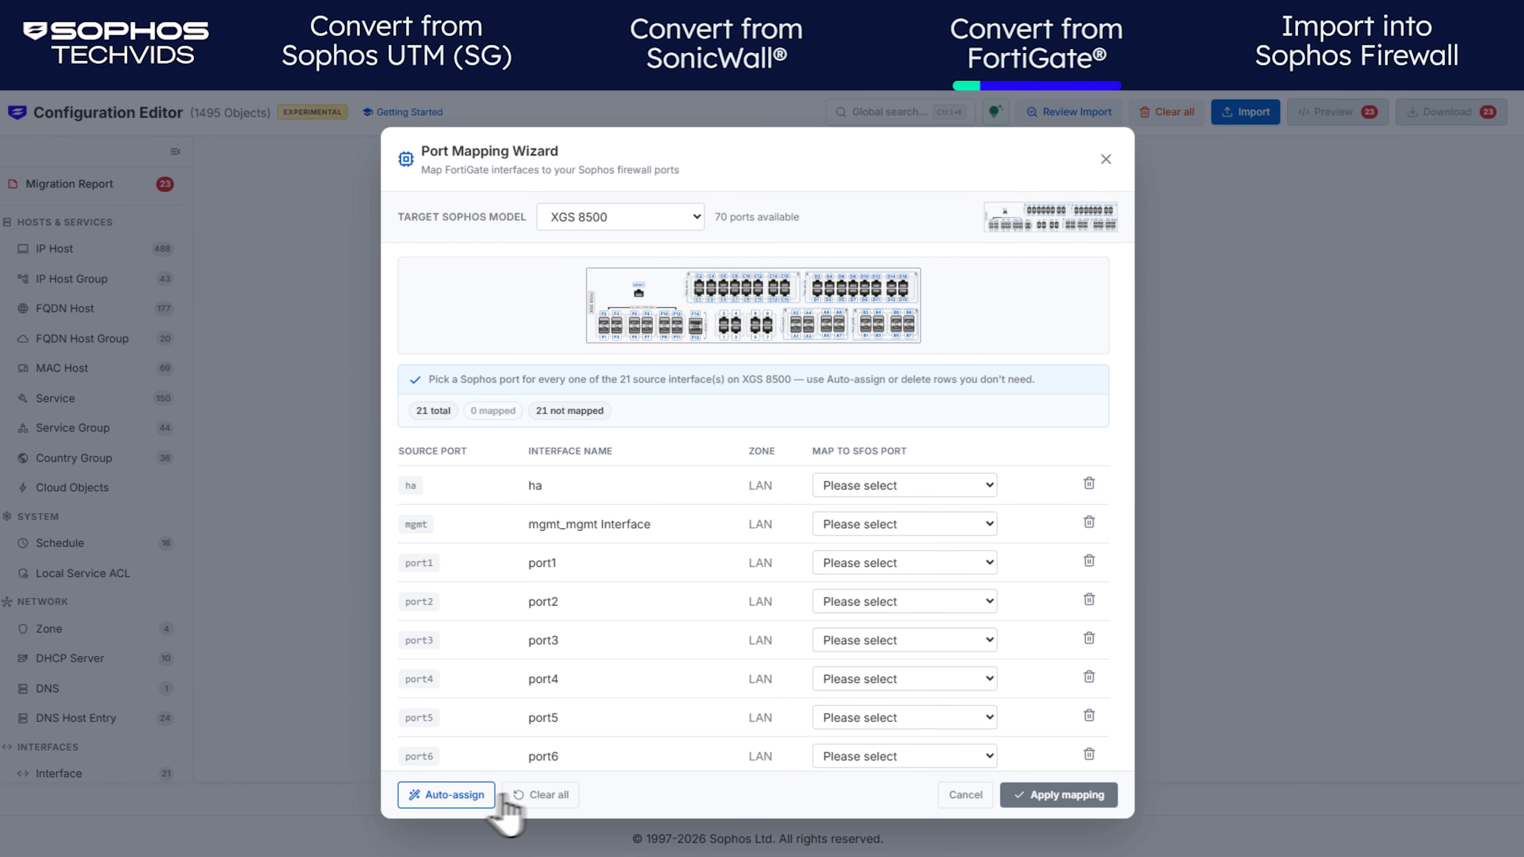
left_click(462, 799)
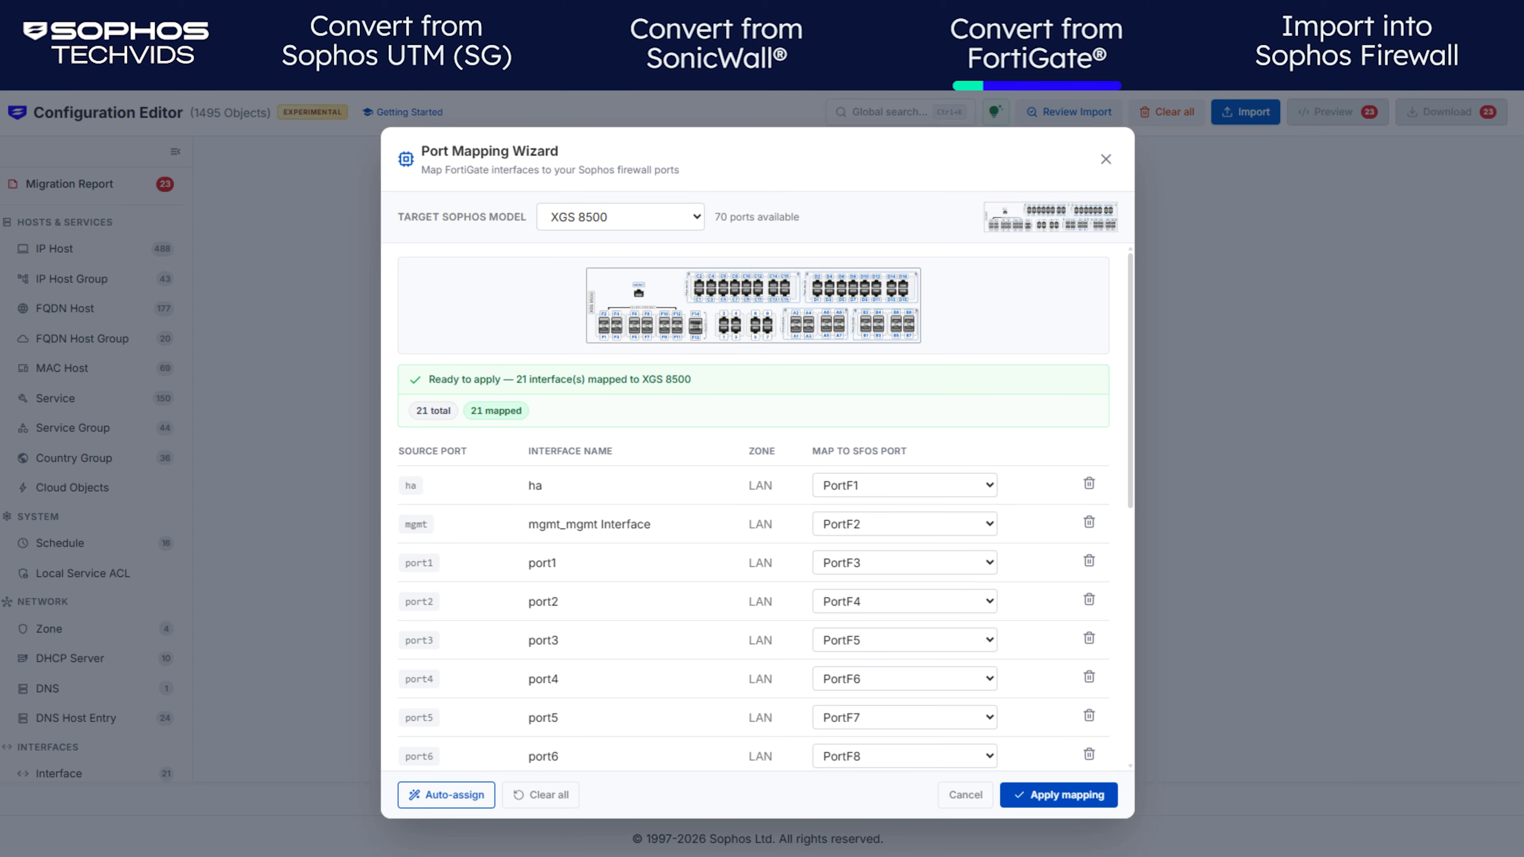
left_click(1057, 798)
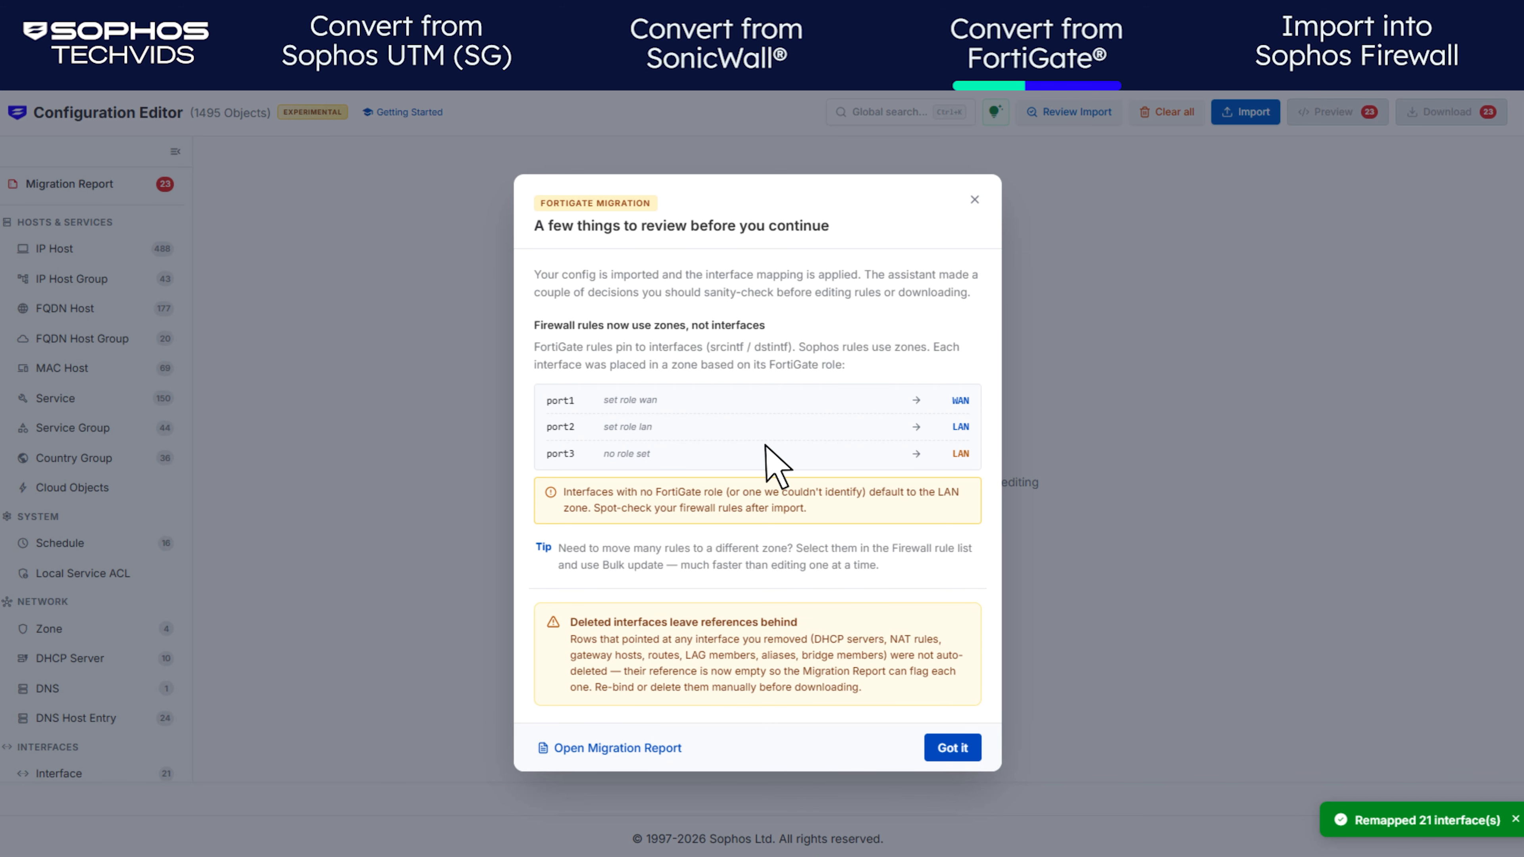
left_click(958, 747)
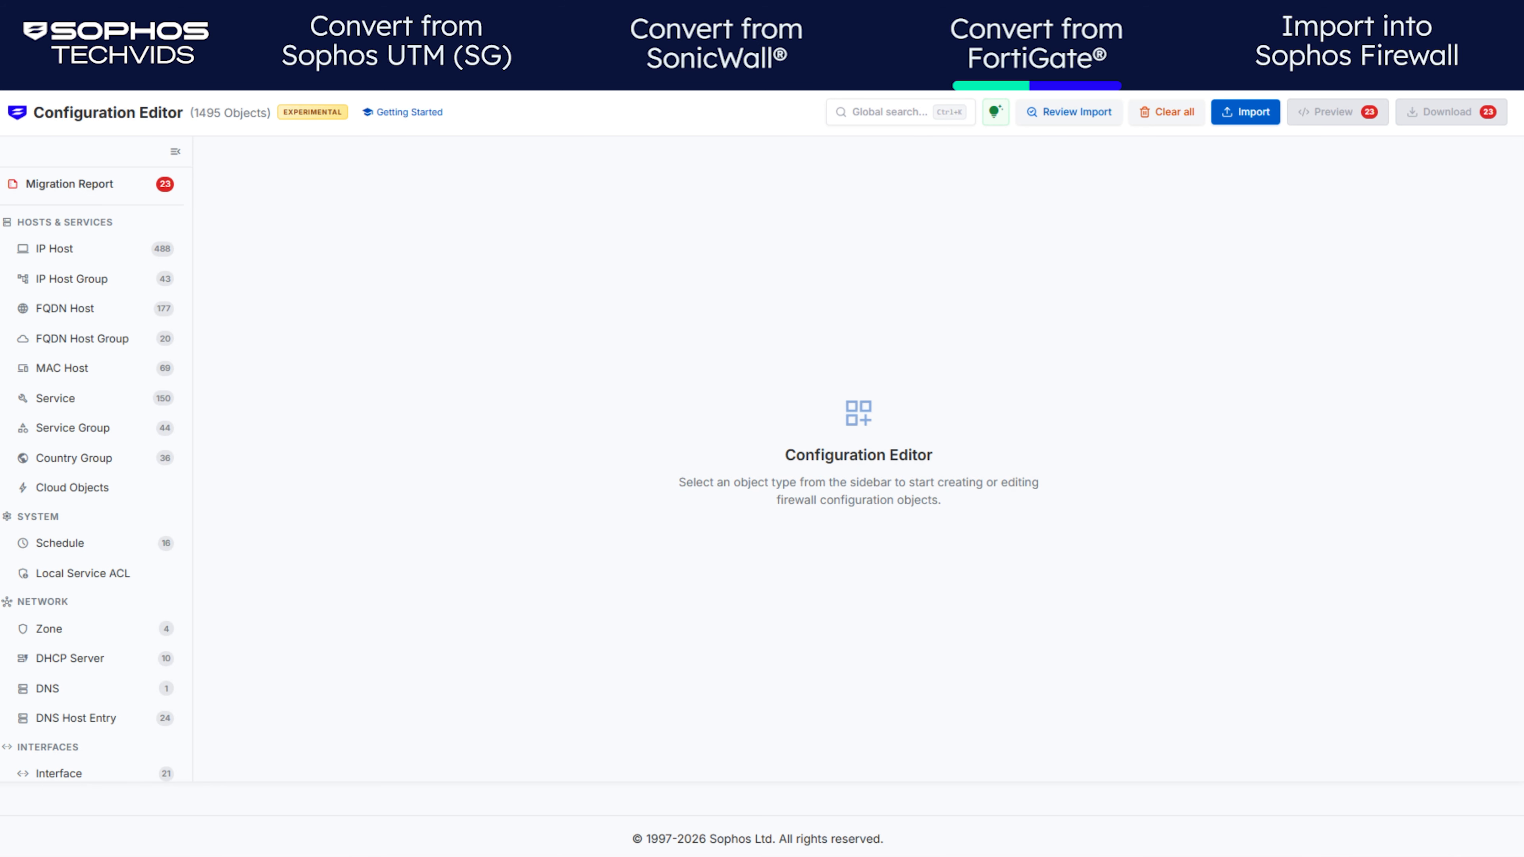
Step: Review the Migration Report for the FortiGate import, and open the firewall rules list
left_click(124, 185)
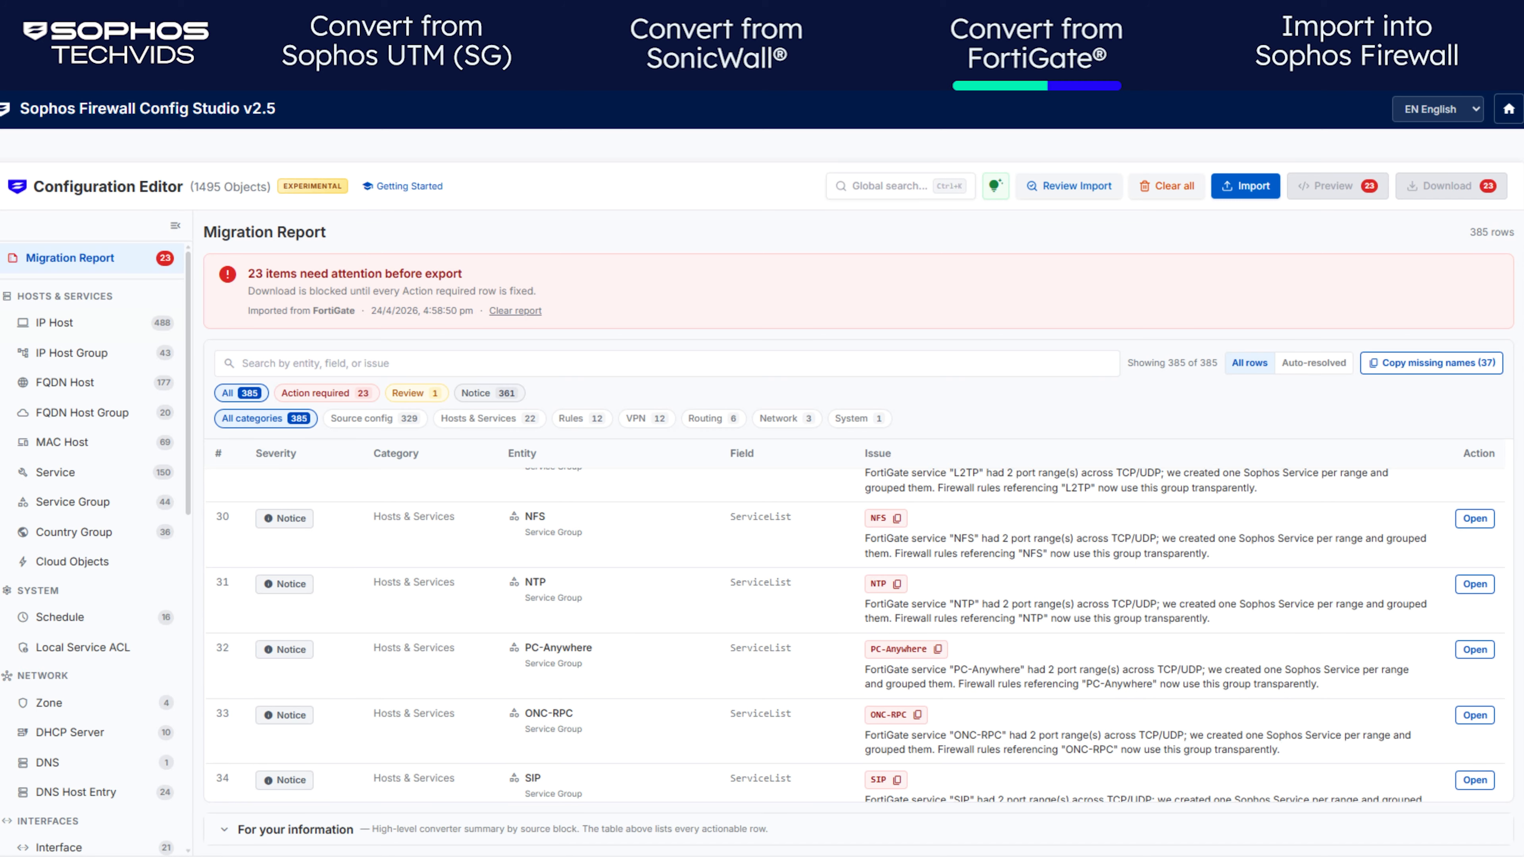
scroll(97, 541, "down", 5)
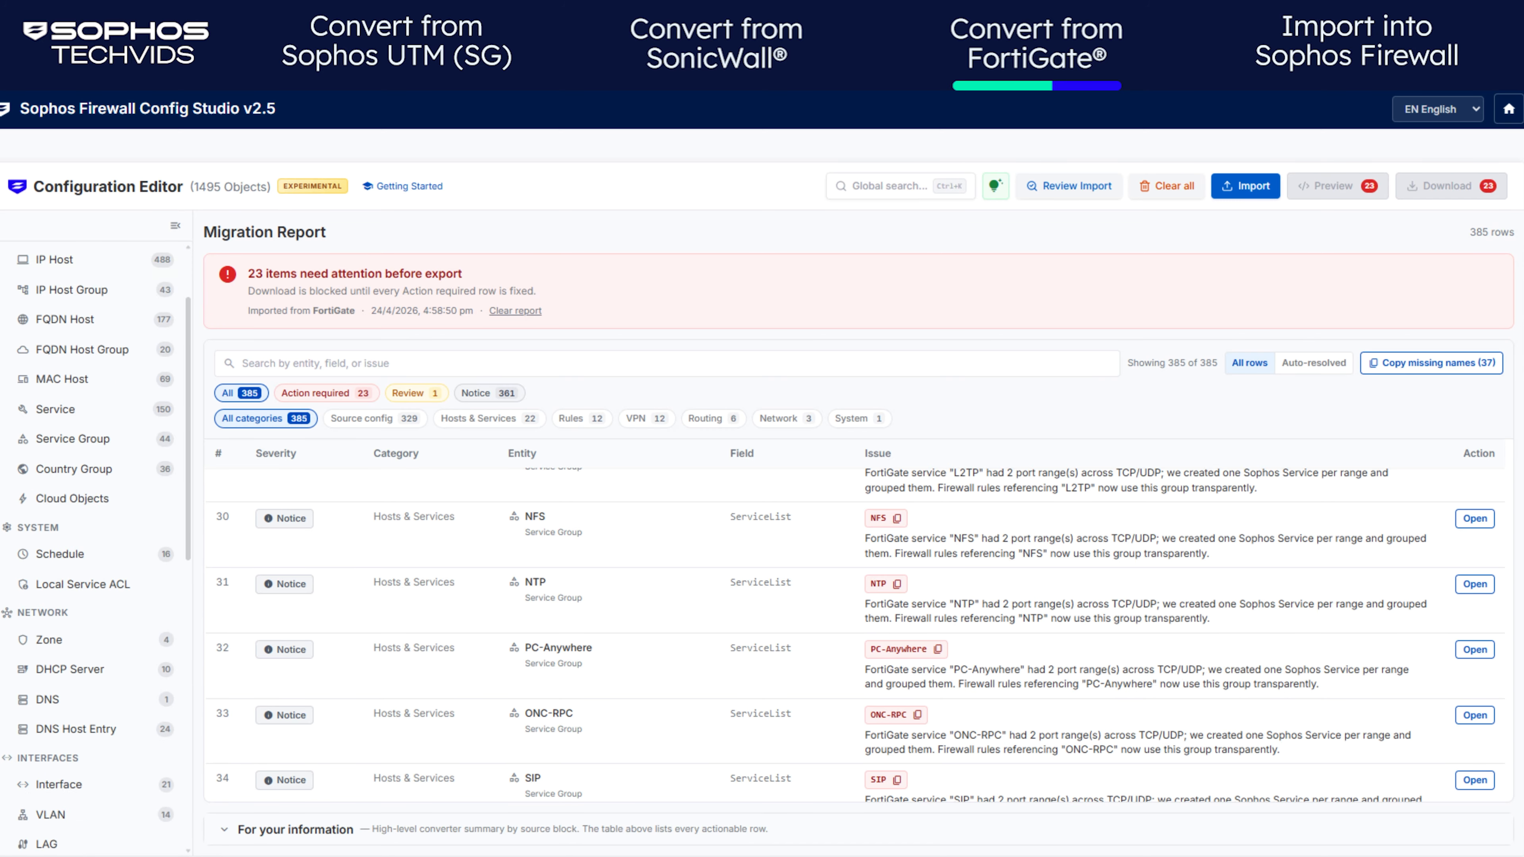
left_click(72, 602)
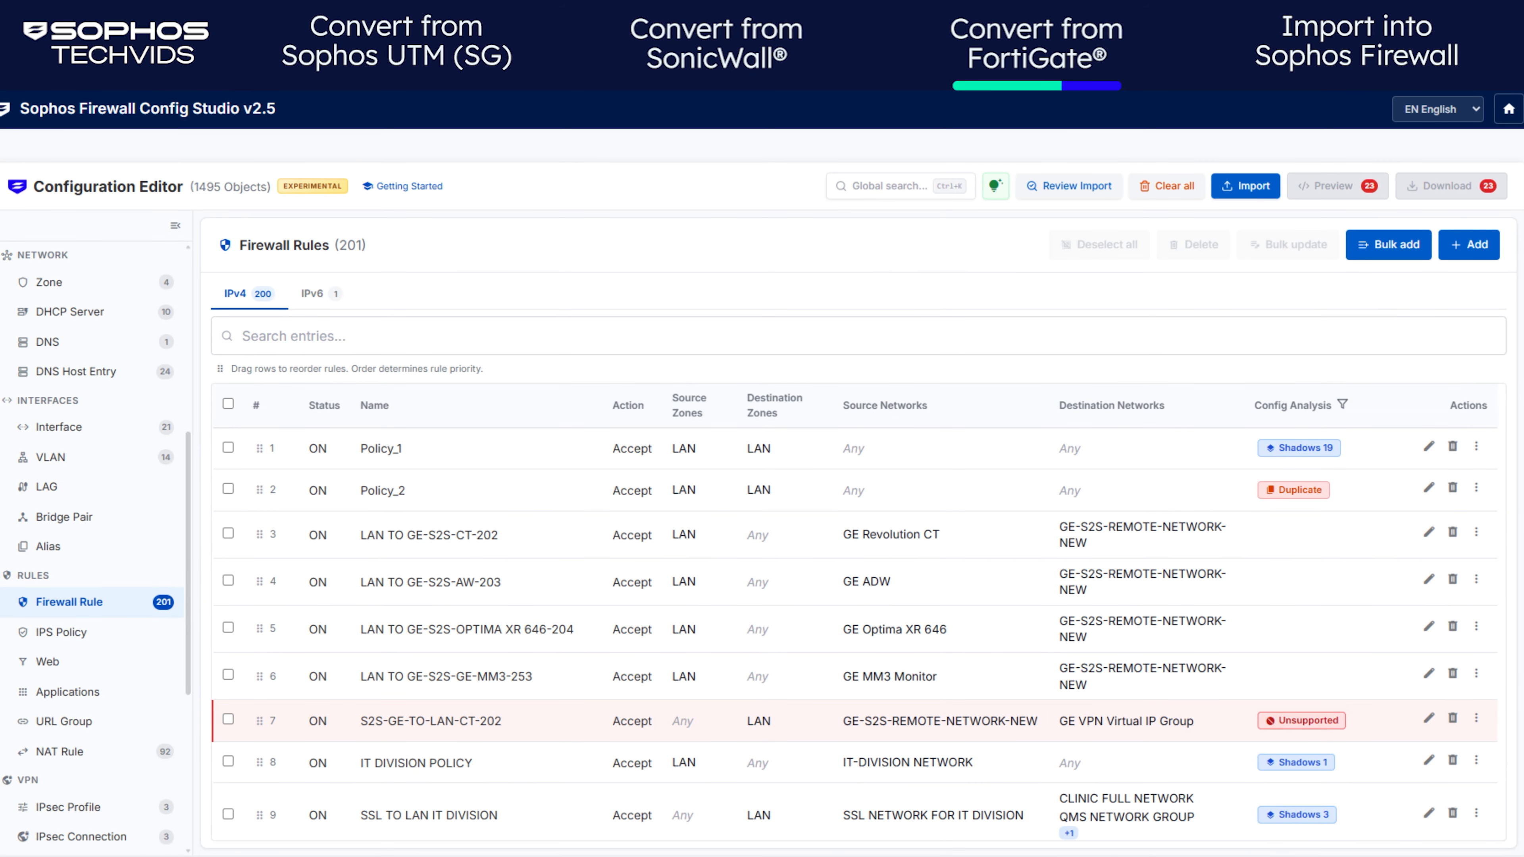
Step: Bulk update the rules Policy_1, Policy_2, LAN TO GE-S2S-CT-202 and LAN TO GE-S2S-AW-203, replacing their source zones with DMZ
left_click(228, 447)
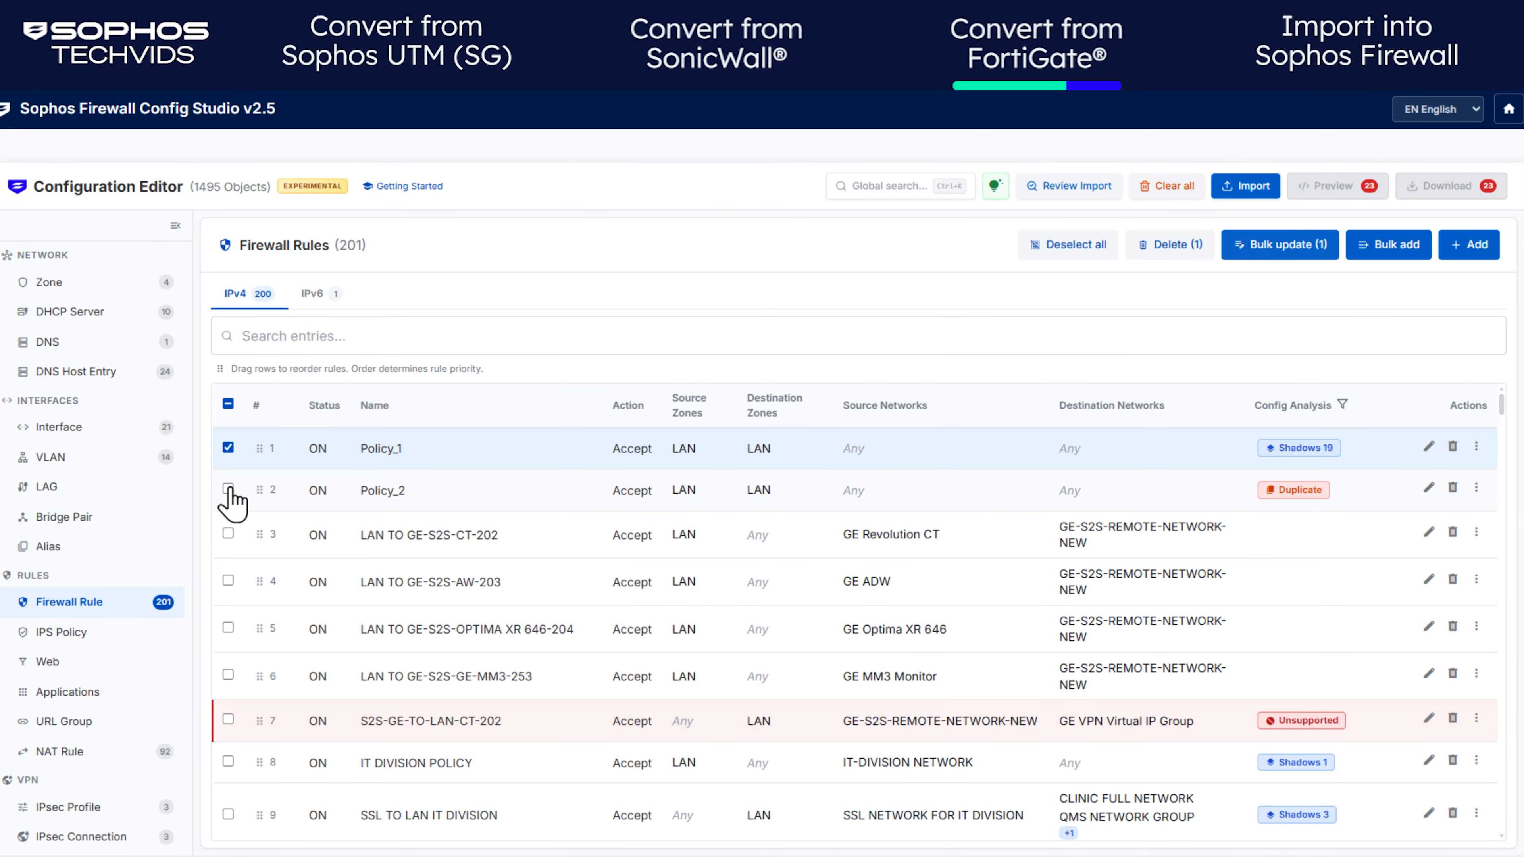
left_click(227, 489)
left_click(228, 533)
left_click(228, 580)
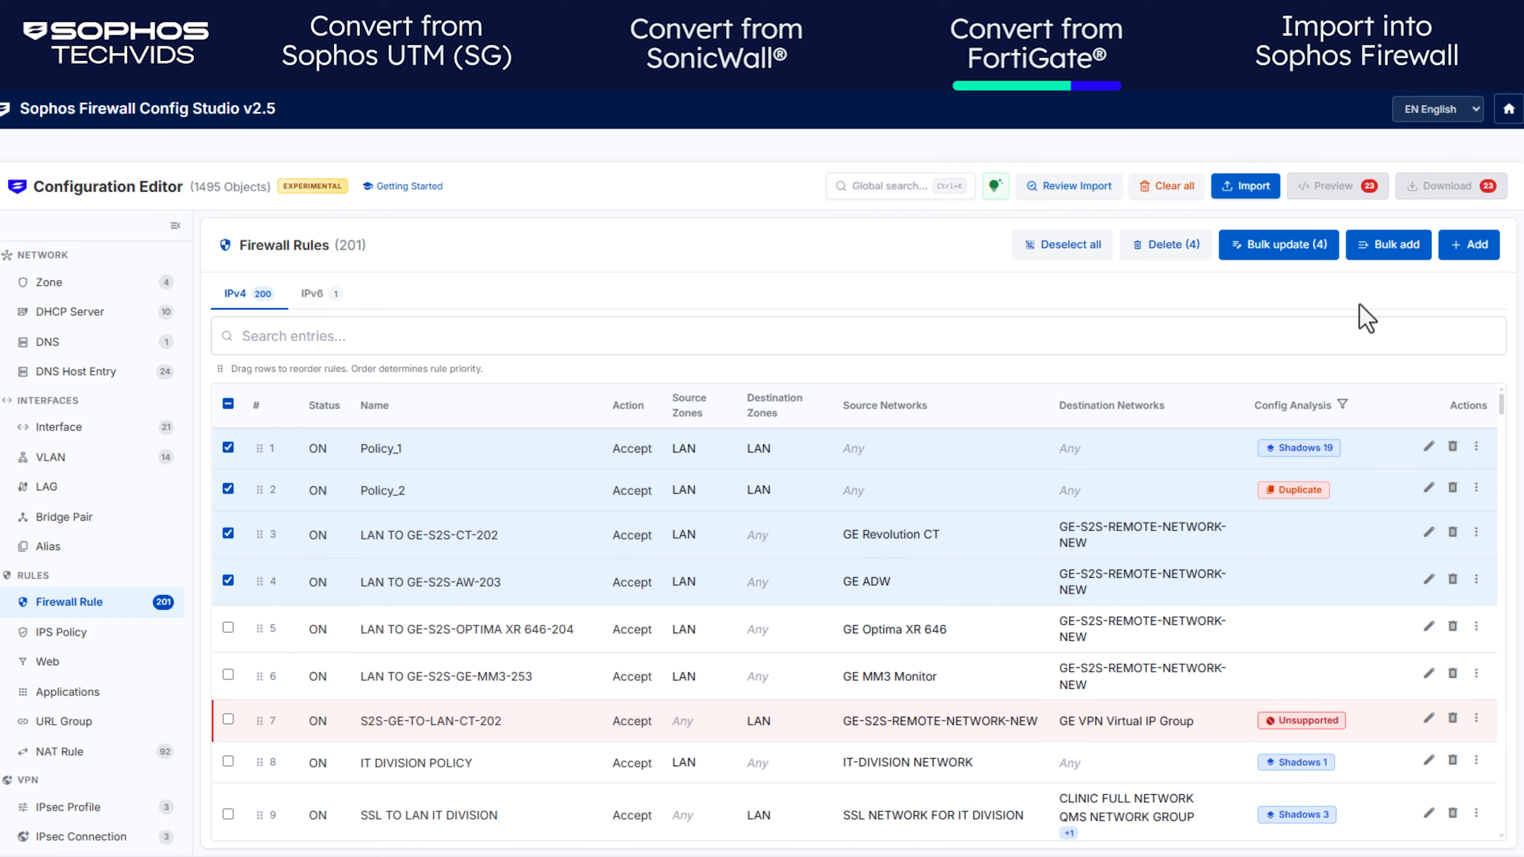
left_click(1275, 247)
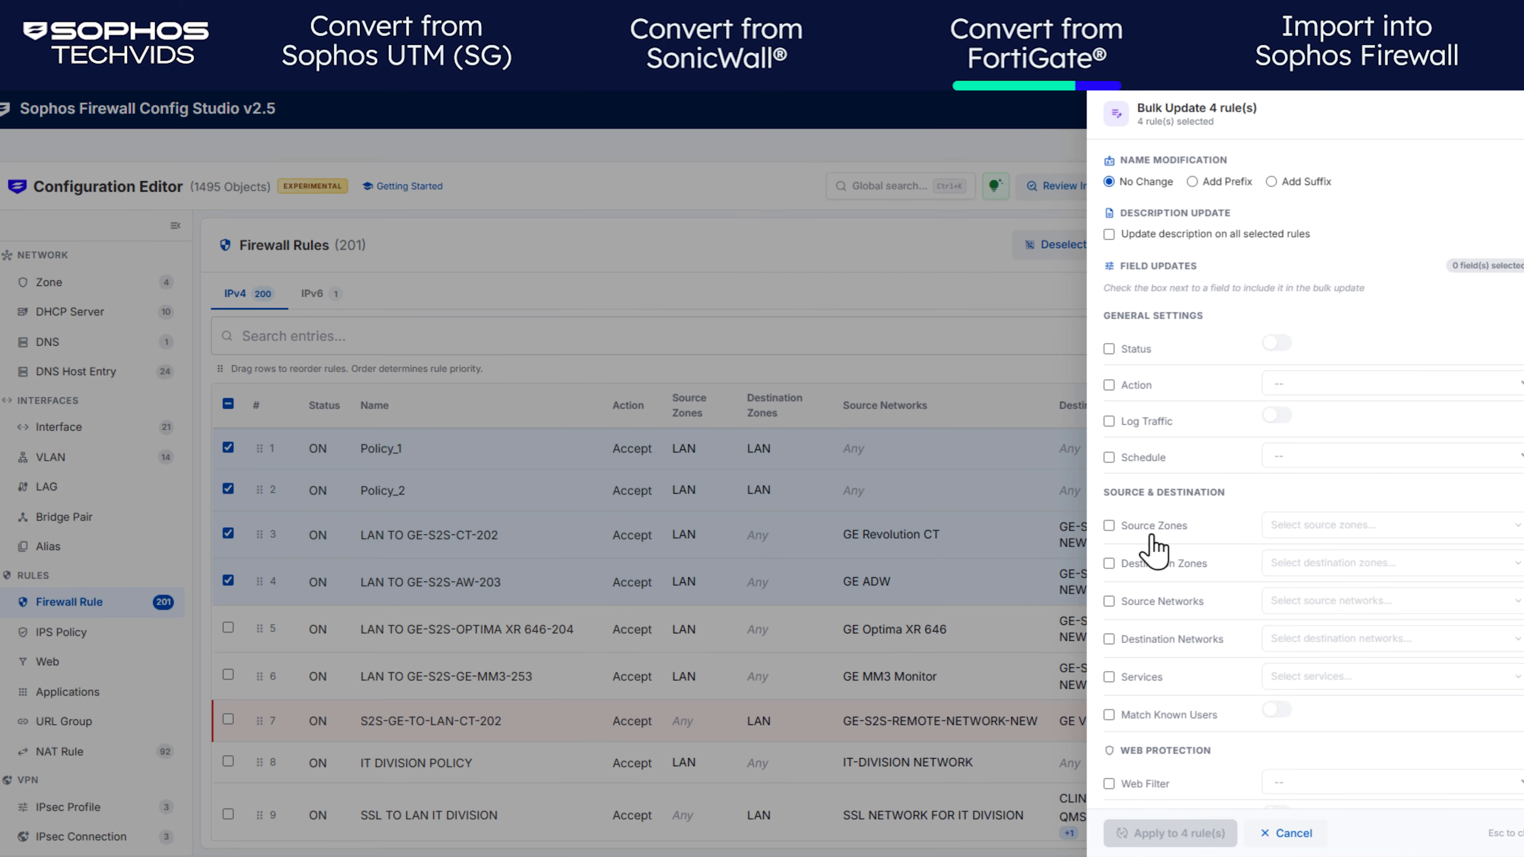
left_click(1151, 528)
left_click(1302, 547)
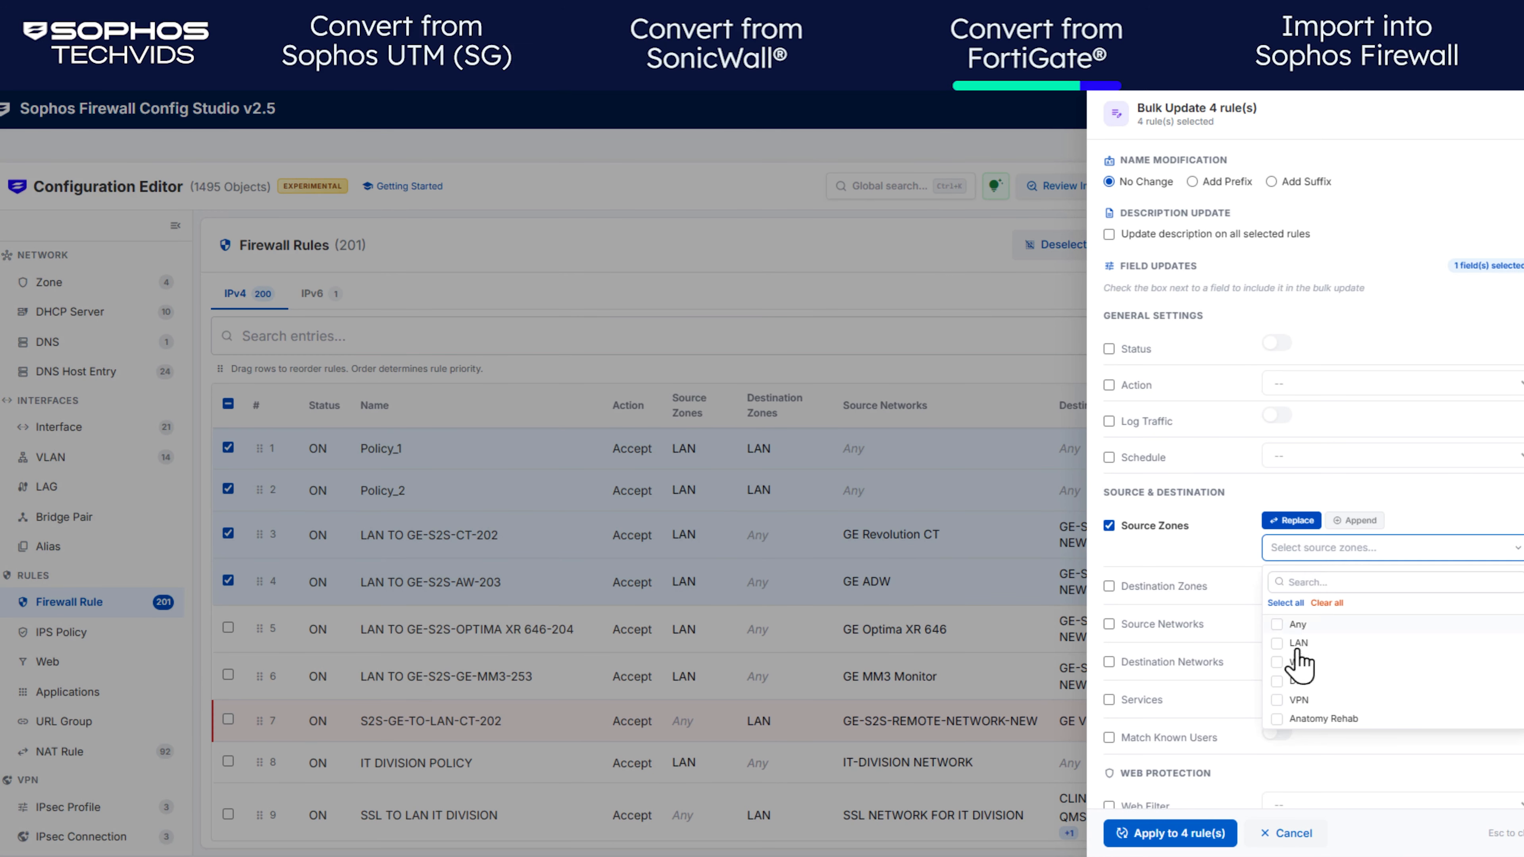
left_click(1297, 680)
left_click(1170, 833)
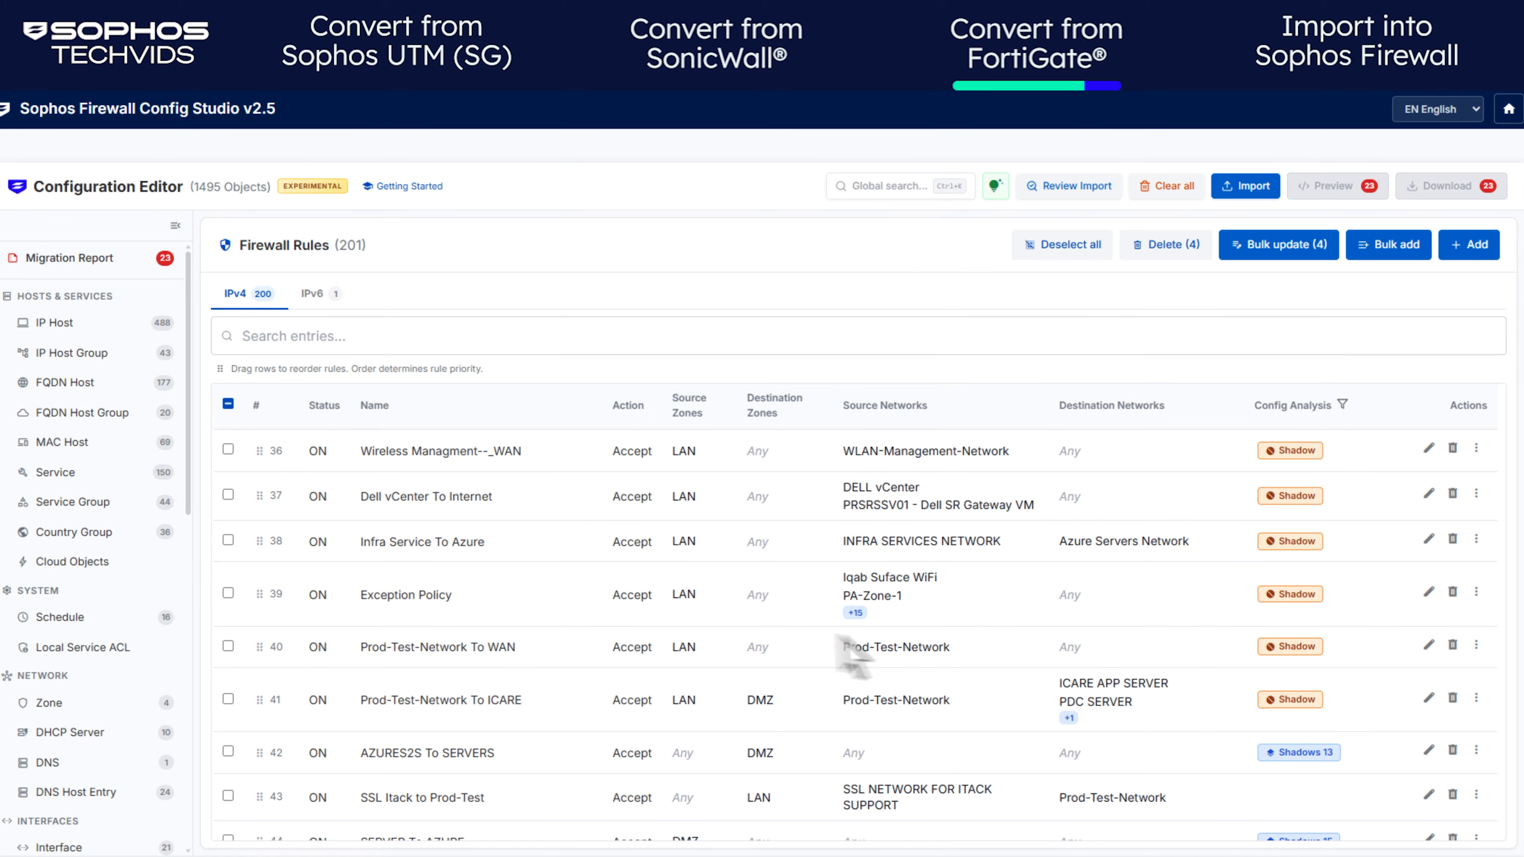
Step: Check the Migration Report, then preview the converted configuration's XML and download it as a TAR file
left_click(141, 267)
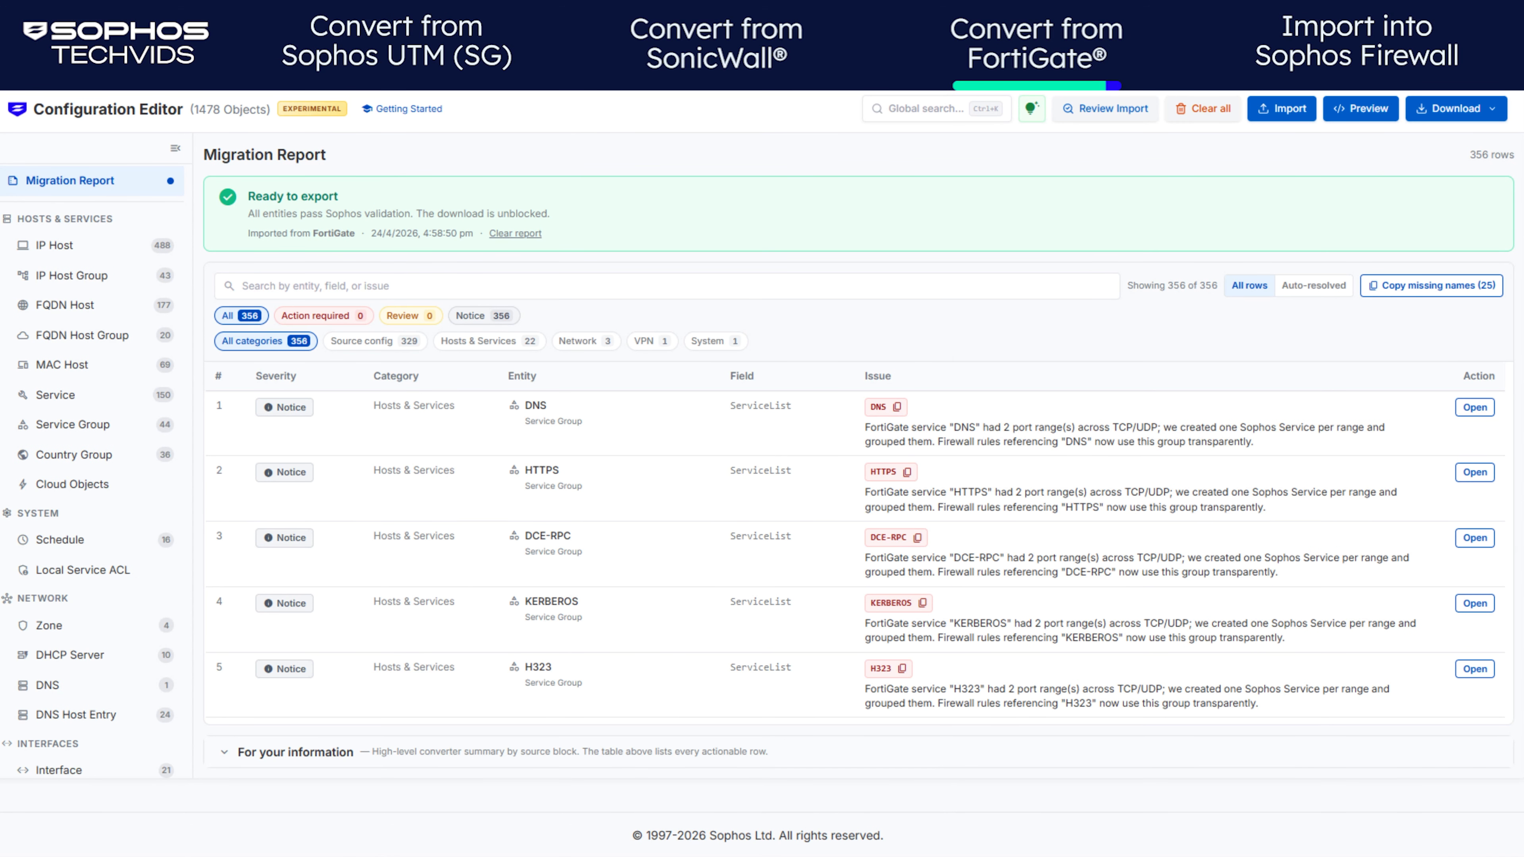
left_click(1357, 109)
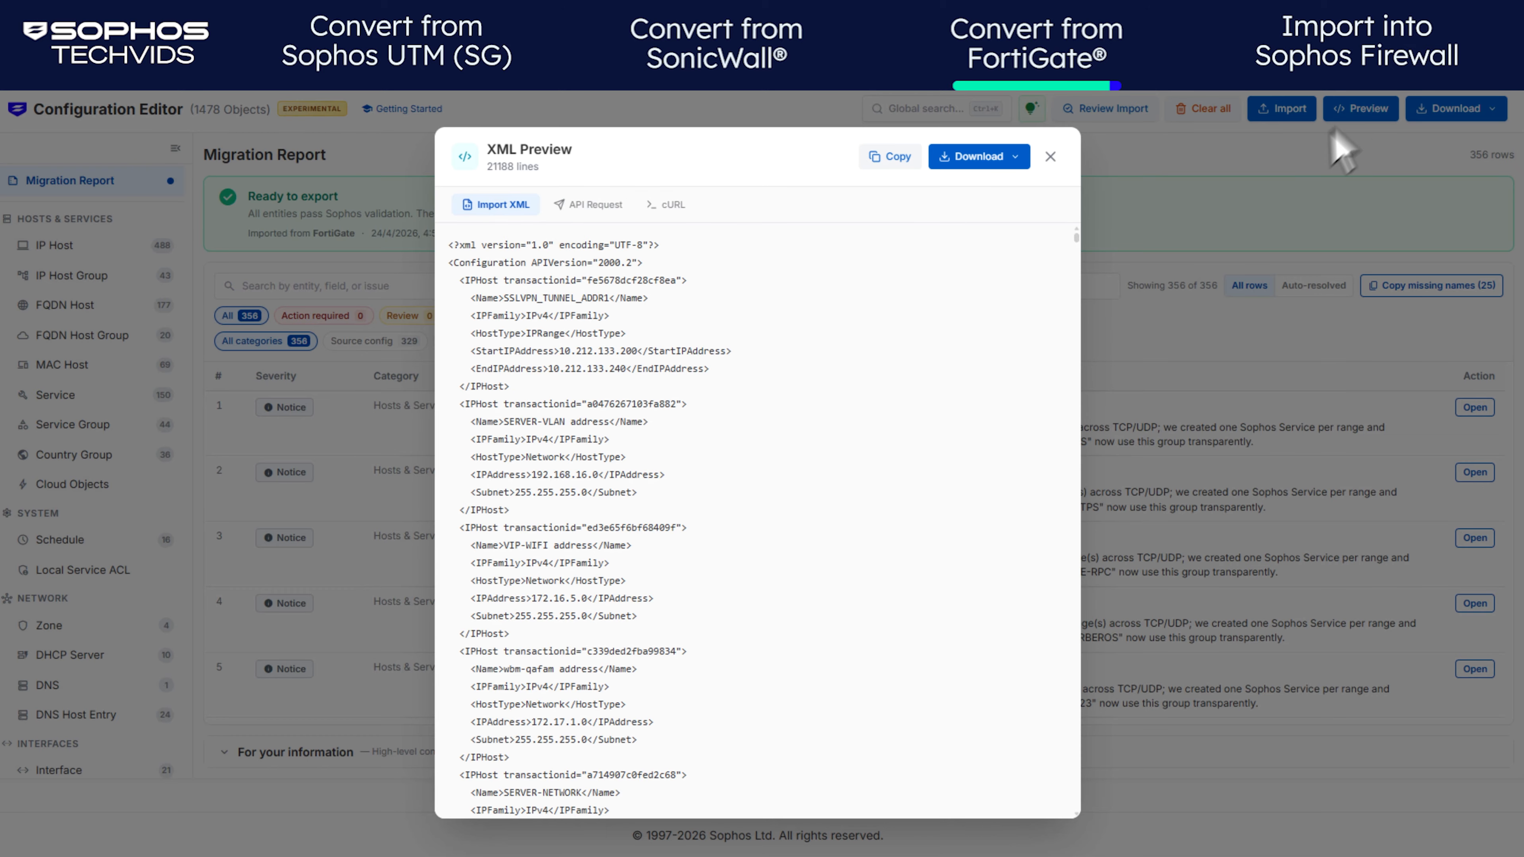
left_click(984, 159)
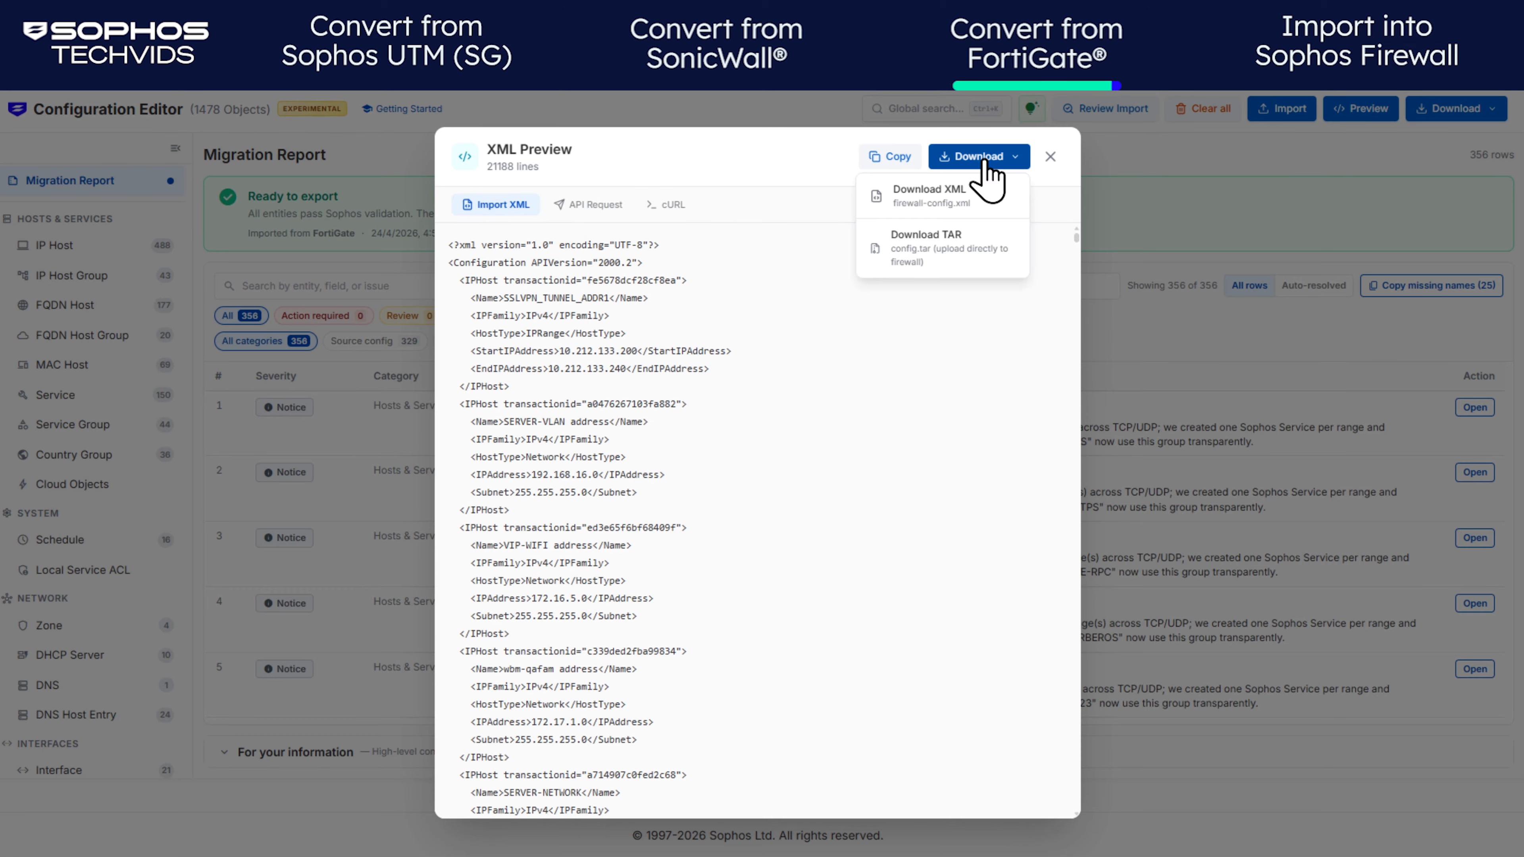
left_click(948, 261)
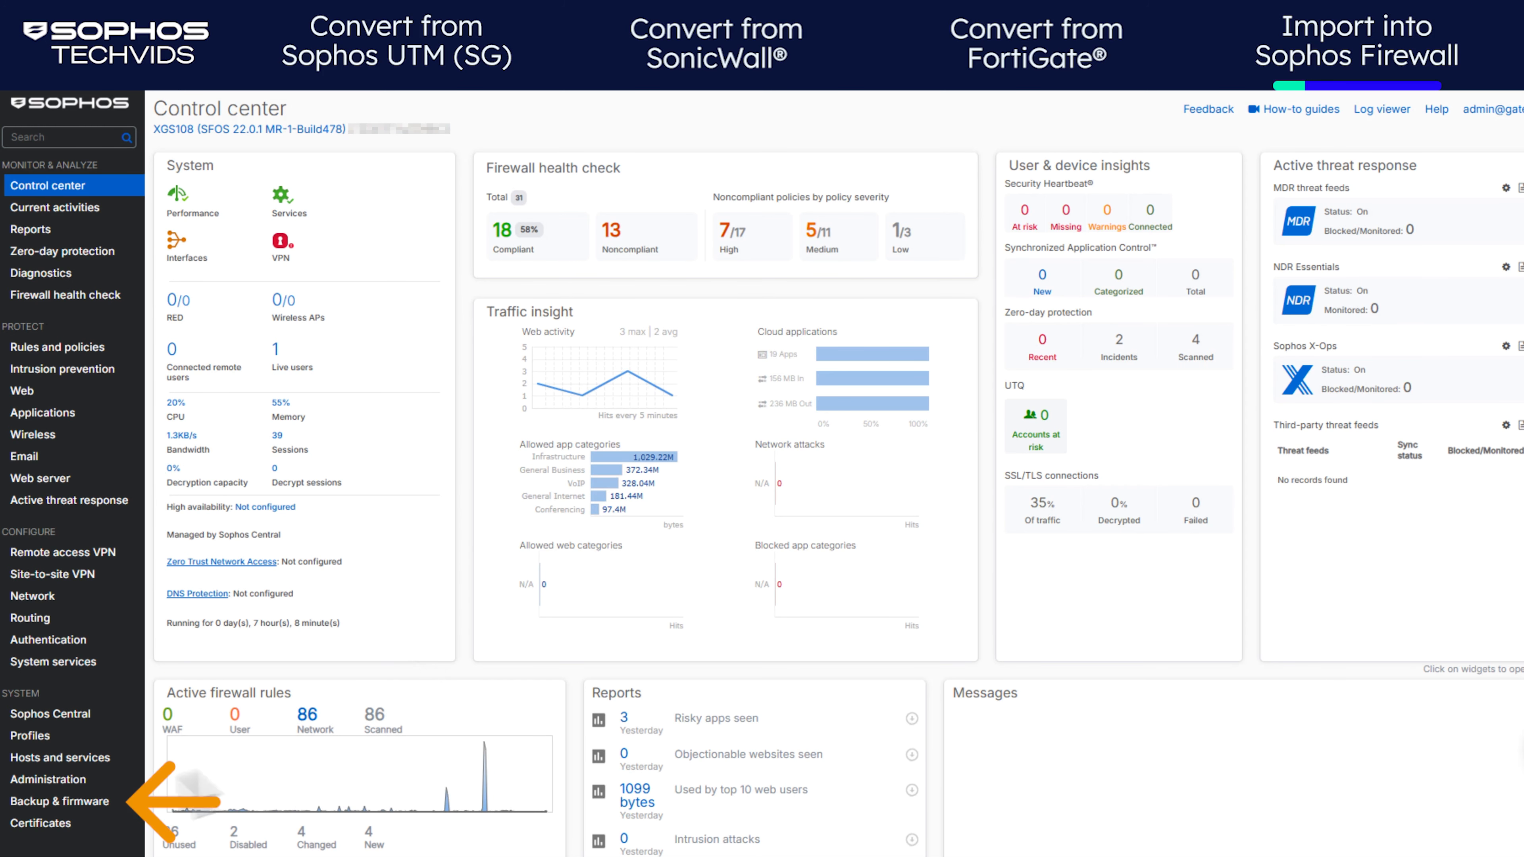
Step: Switch to the Sophos Firewall web console and import config-2026-04-24T11-31-50.tar through its backup and firmware settings
left_click(93, 803)
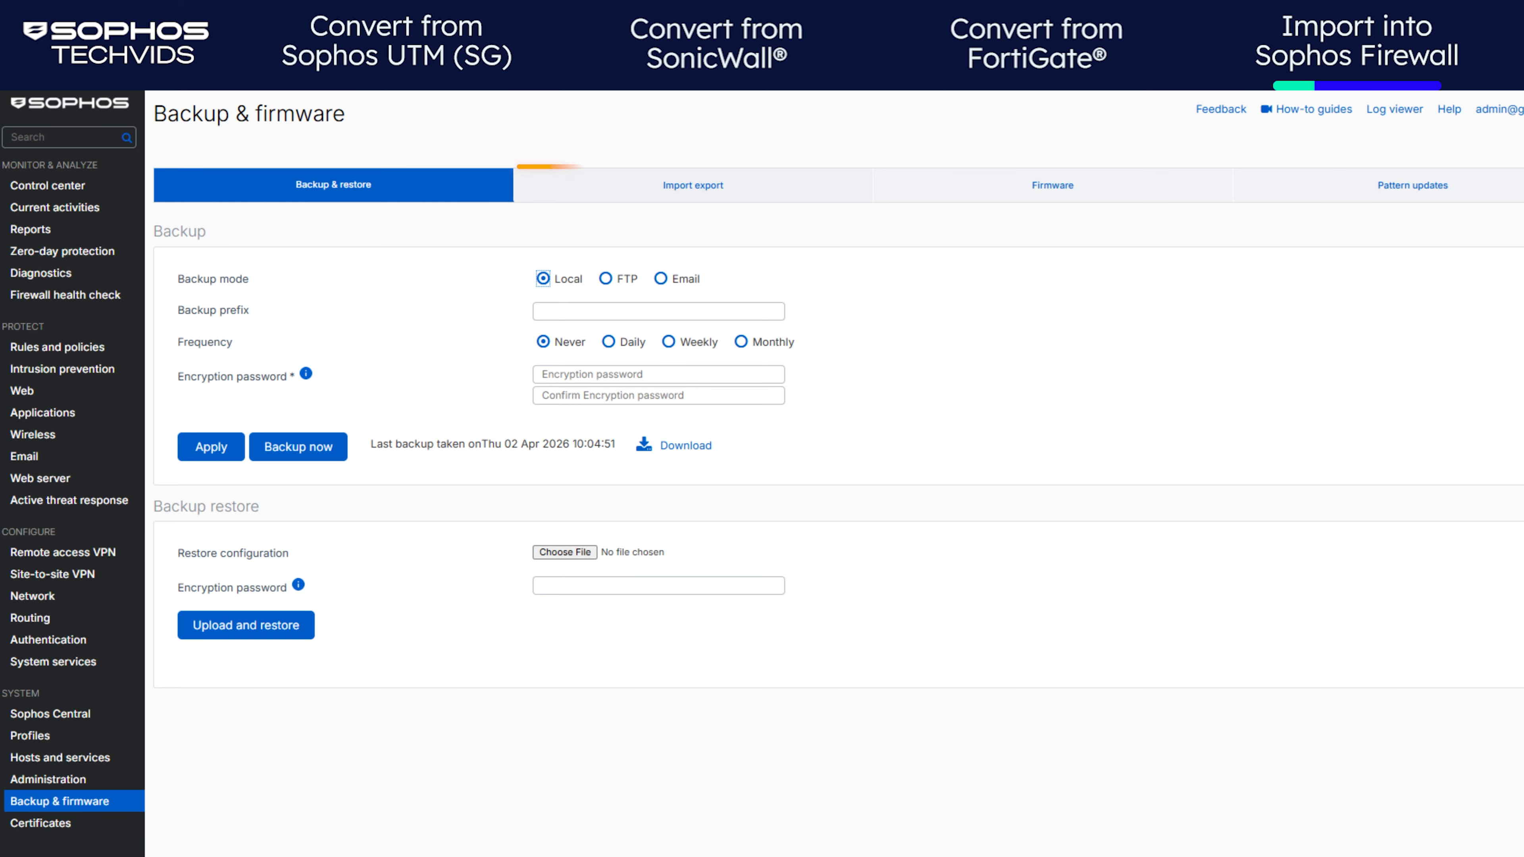
left_click(760, 193)
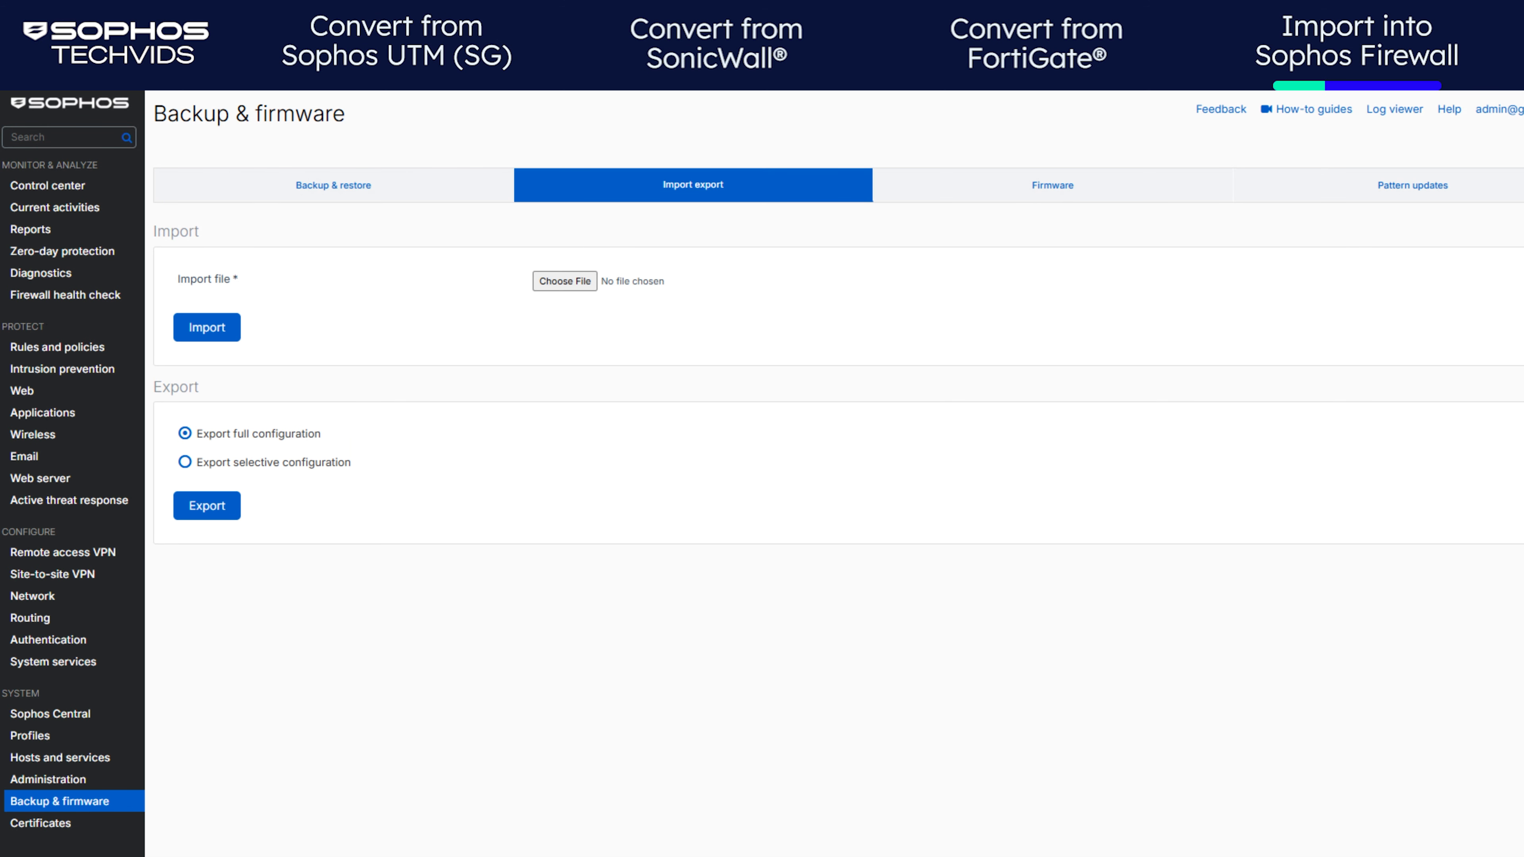
left_click(565, 281)
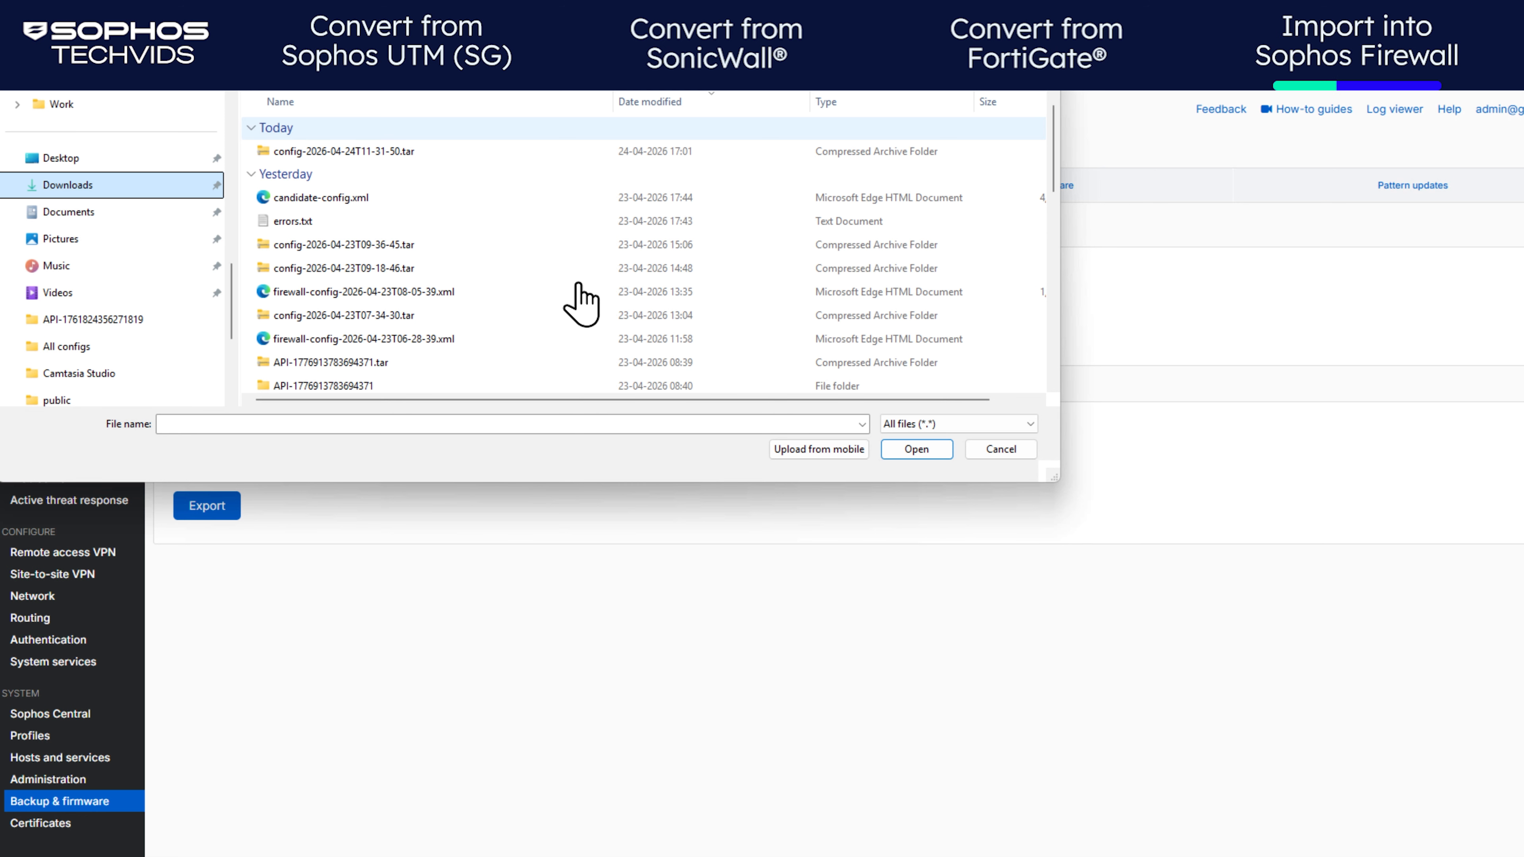
double_click(461, 155)
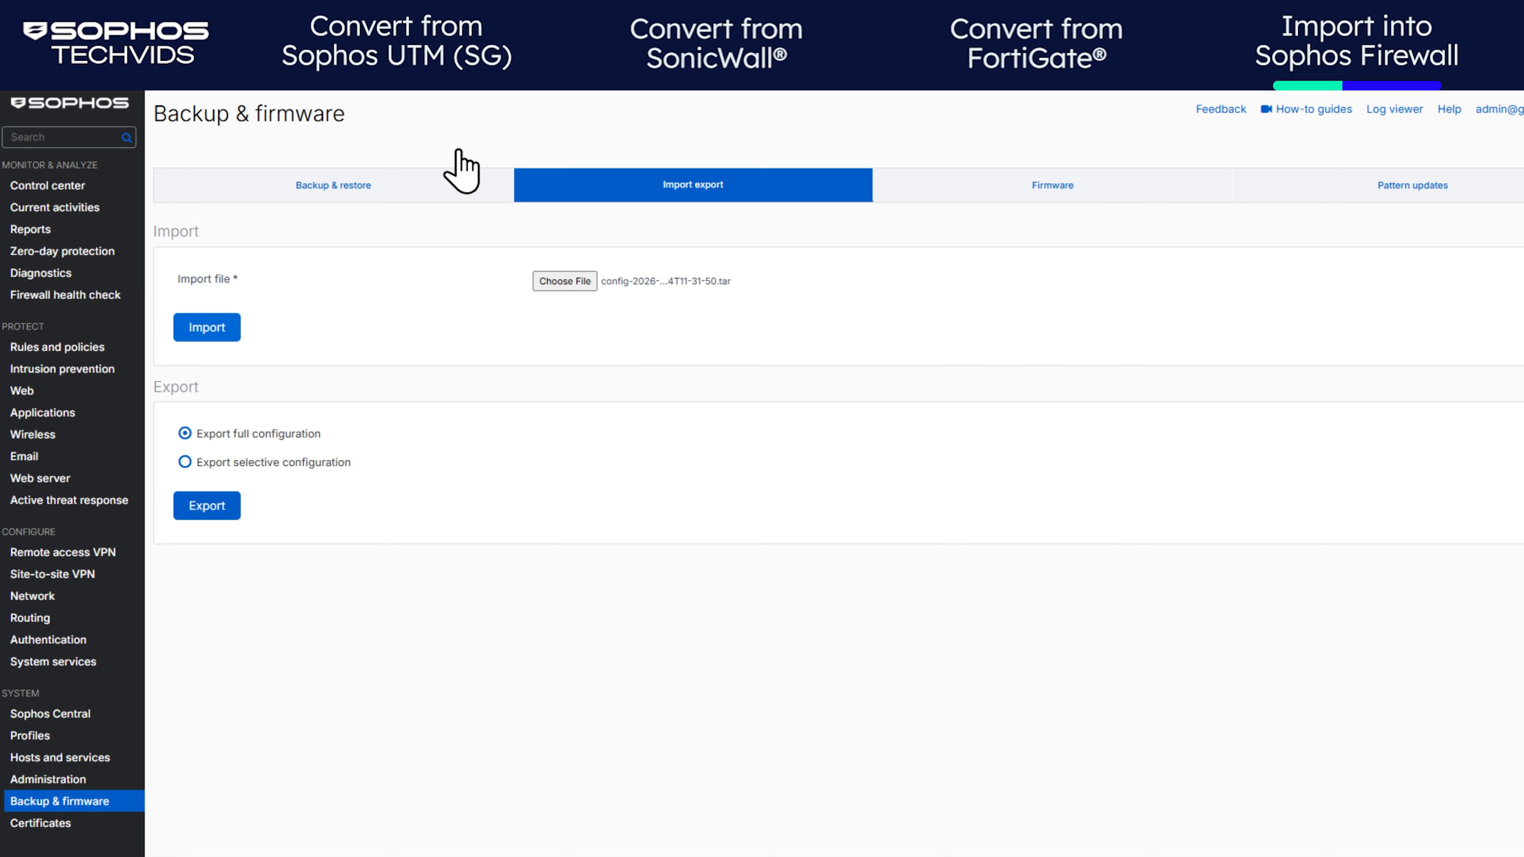
left_click(232, 335)
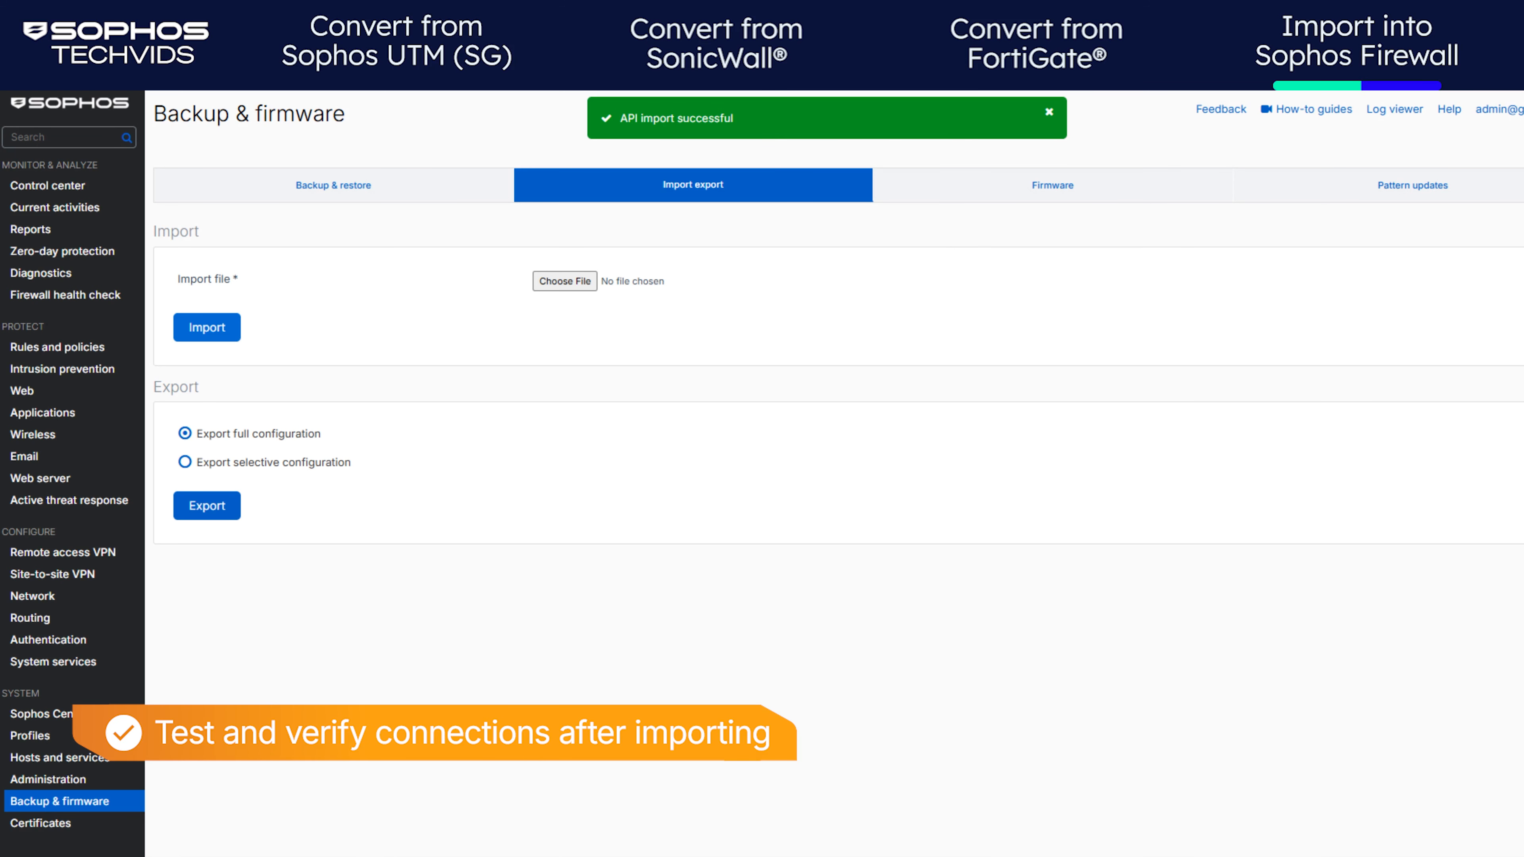